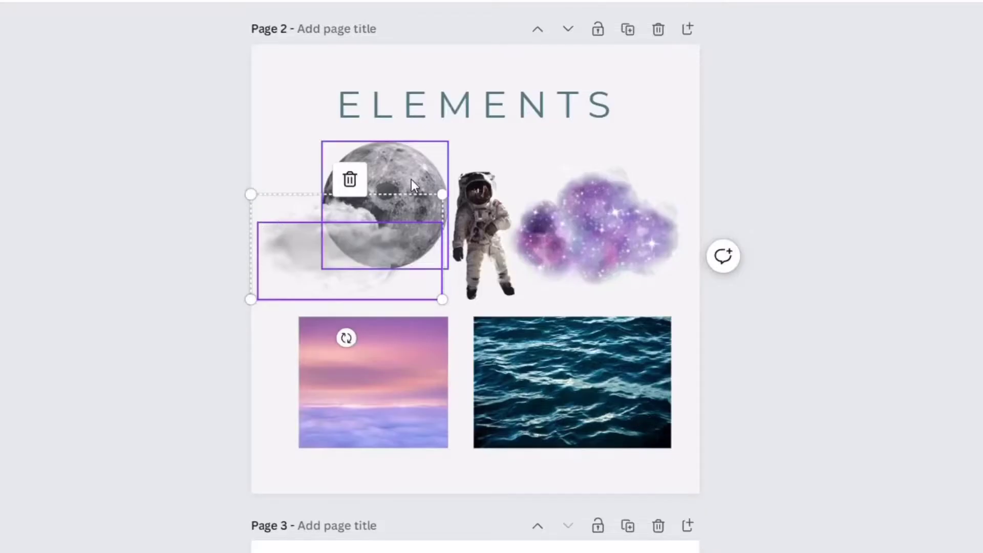
# Step: Examine the moon, astronaut, galaxy cloud, sky and ocean images on page 2 one by one
pyautogui.click(428, 180)
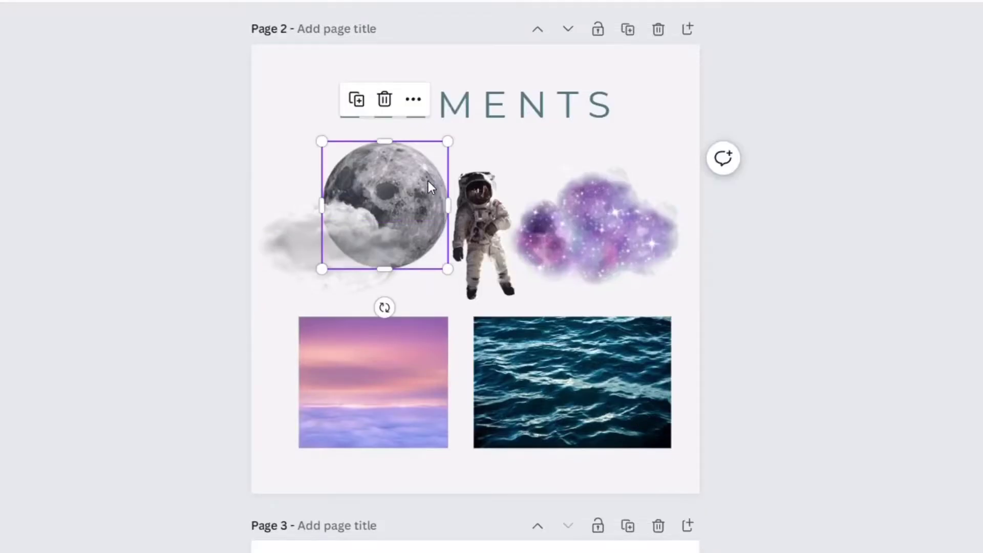
pyautogui.click(490, 234)
pyautogui.click(618, 243)
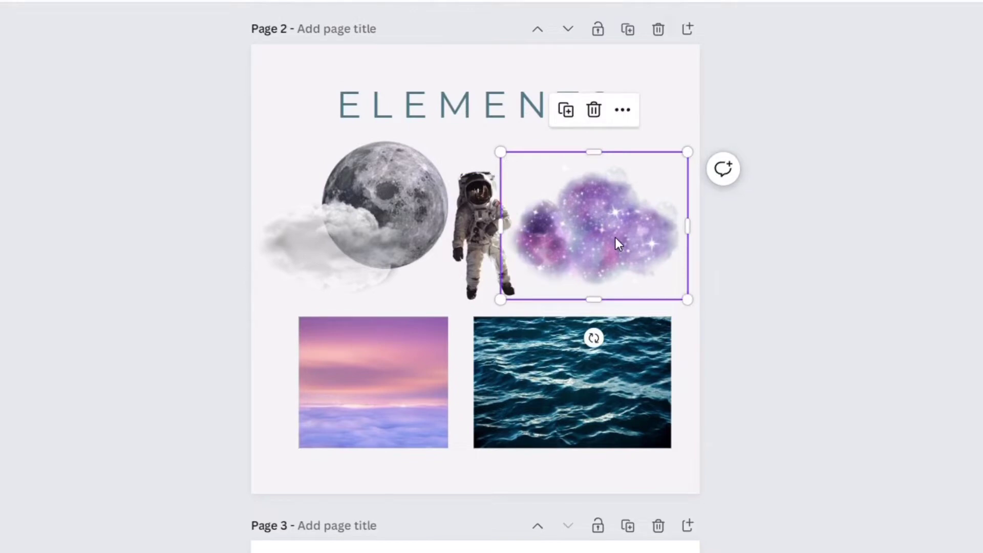
pyautogui.click(415, 373)
pyautogui.click(565, 383)
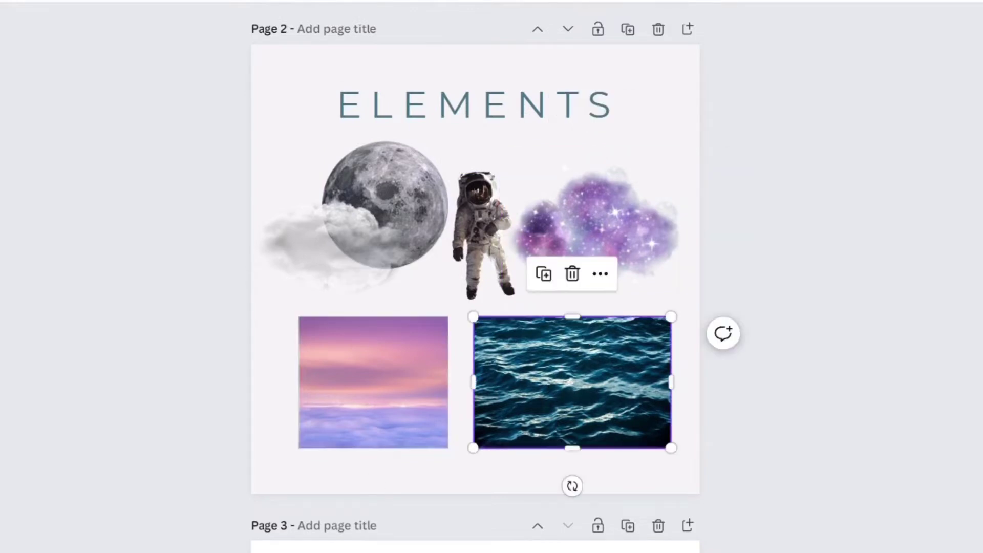
# Step: Copy the pink sky photo from page 2 onto page 3 and set it as that page's background
pyautogui.scroll(-3, 970, 306)
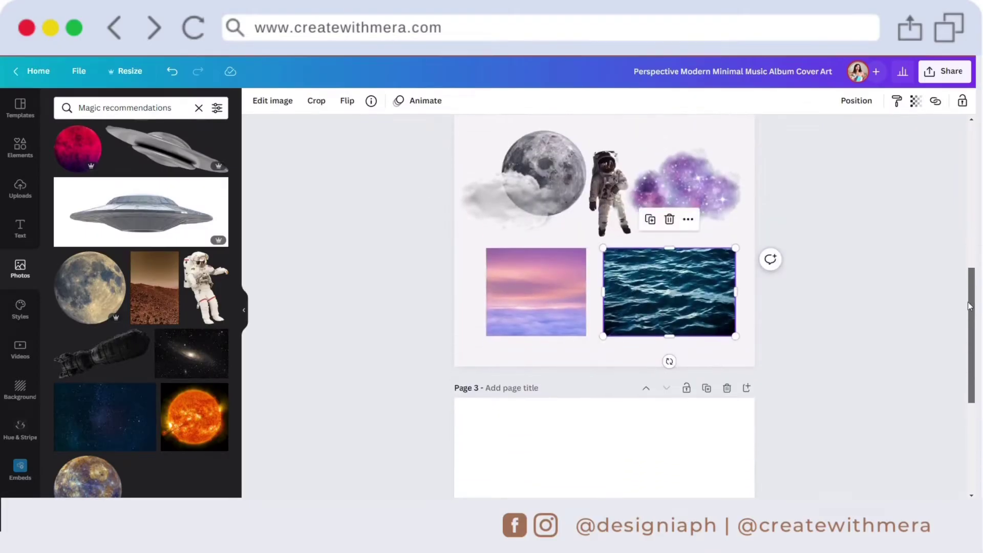
pyautogui.click(554, 319)
pyautogui.scroll(-5, 975, 292)
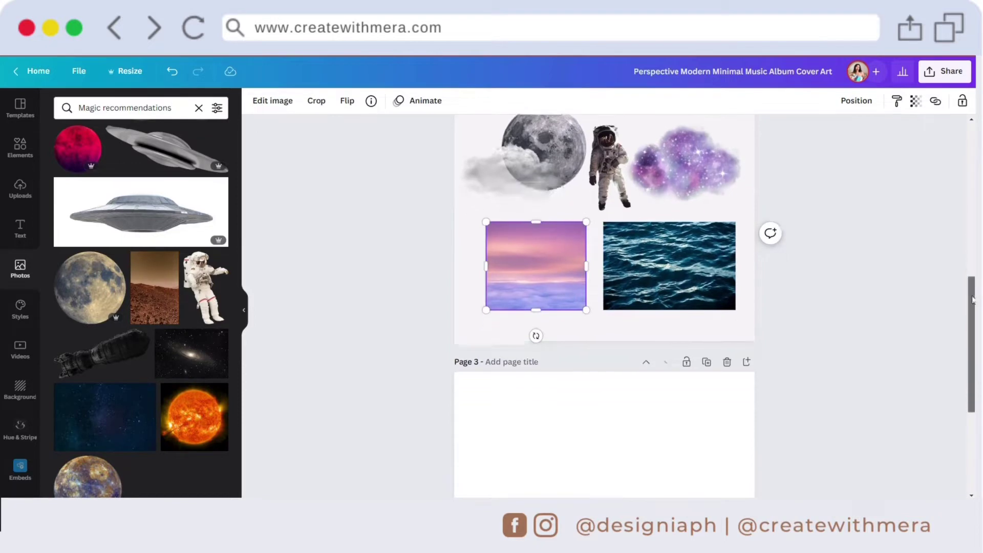
pyautogui.click(638, 327)
pyautogui.hotkey('ctrl', 'v')
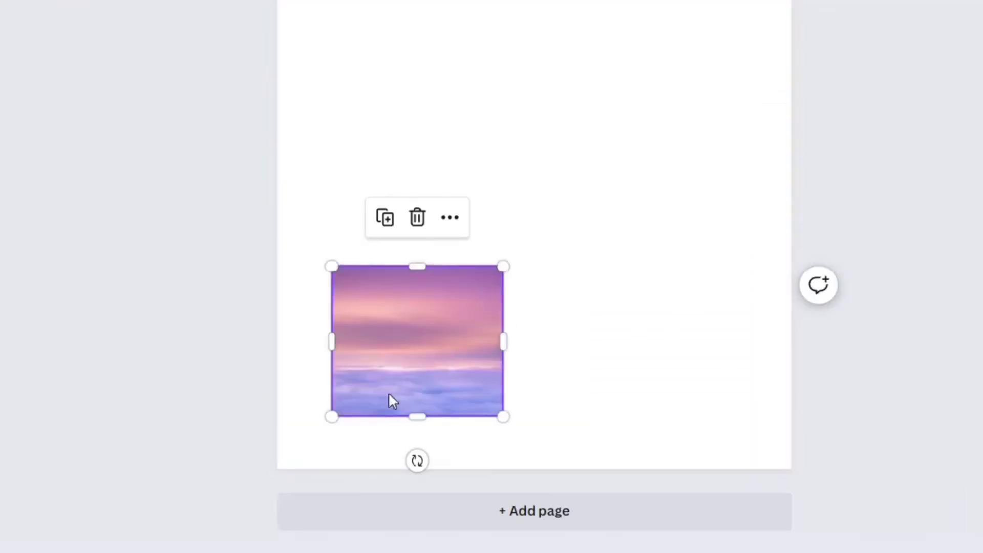
pyautogui.rightClick(409, 323)
pyautogui.click(570, 512)
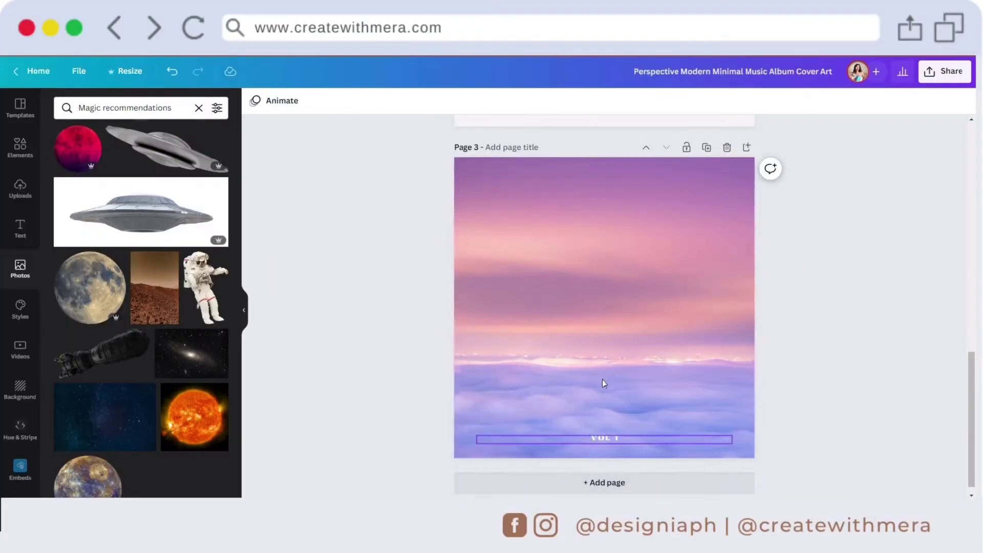
pyautogui.click(607, 380)
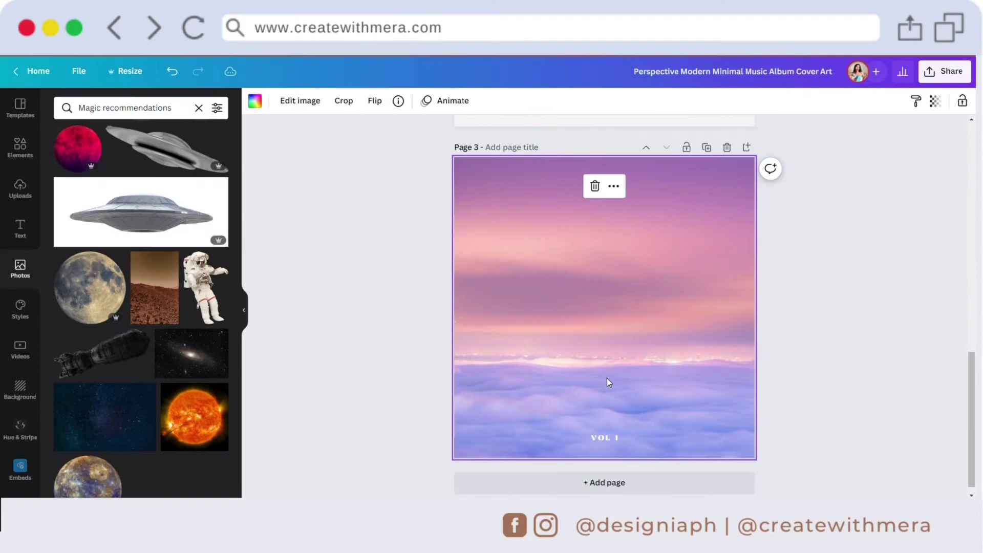
# Step: Shift page 3's background photo slightly upward within its crop and delete the "VOL 1" text
pyautogui.doubleClick(616, 374)
pyautogui.moveTo(617, 373); pyautogui.dragTo(616, 361)
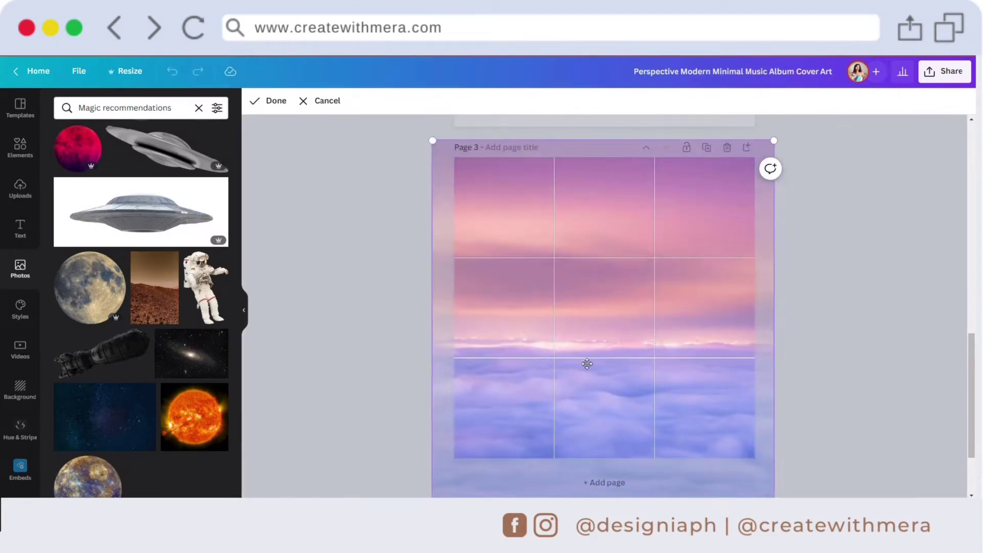
pyautogui.click(336, 306)
pyautogui.click(845, 430)
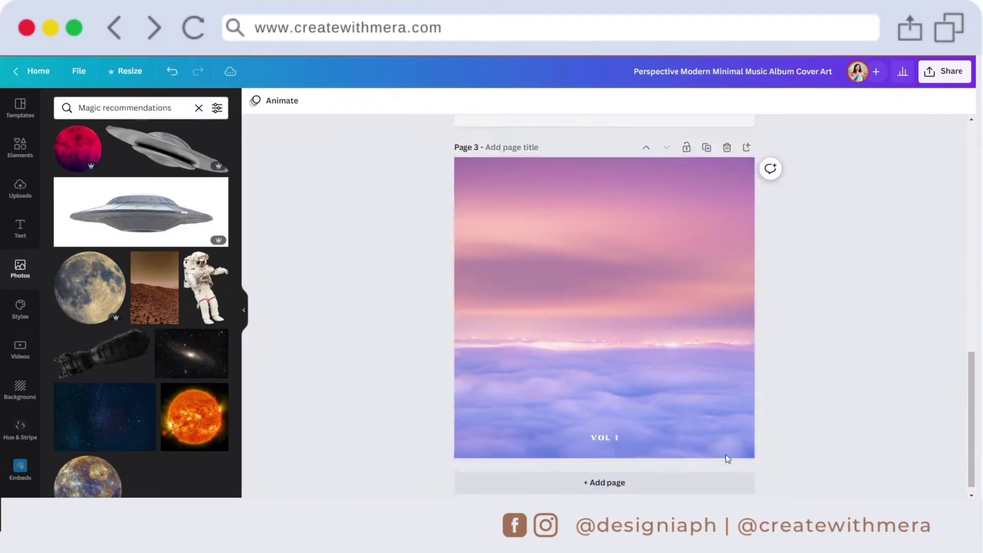
pyautogui.click(599, 438)
pyautogui.press('Delete')
# Step: Copy the moon from page 2 onto page 3 and enlarge it, centred across the page over the horizon
pyautogui.scroll(5, 588, 444)
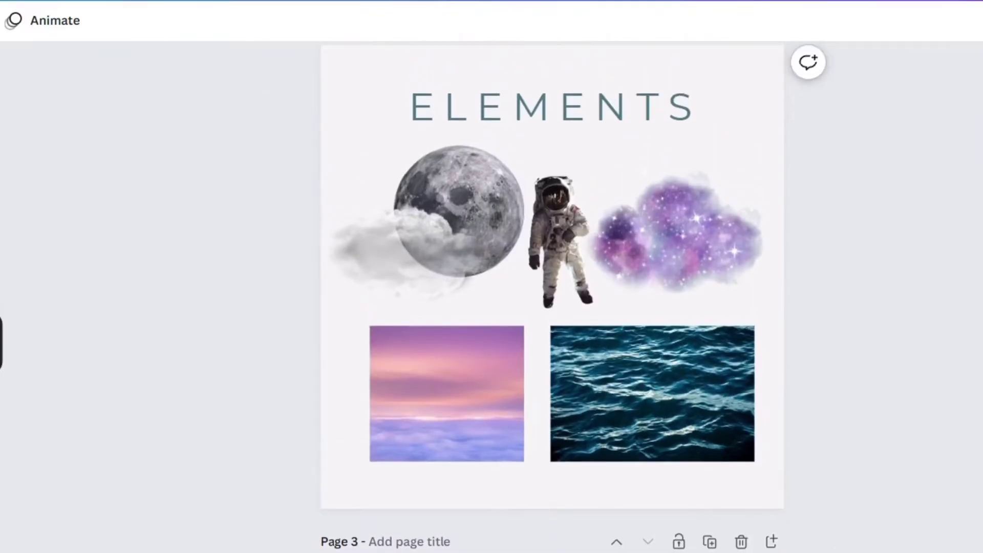
pyautogui.scroll(-1, 459, 94)
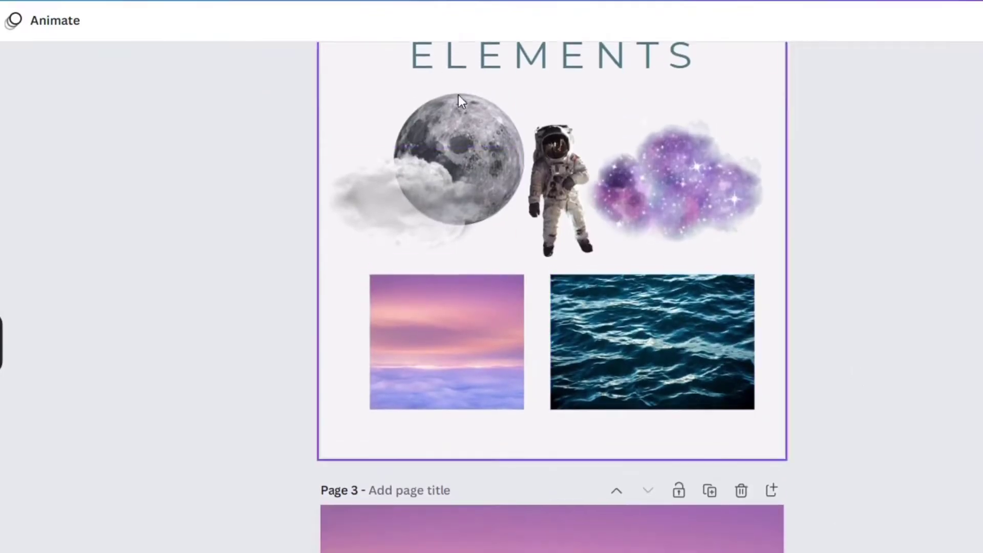
pyautogui.click(473, 128)
pyautogui.scroll(-6, 552, 297)
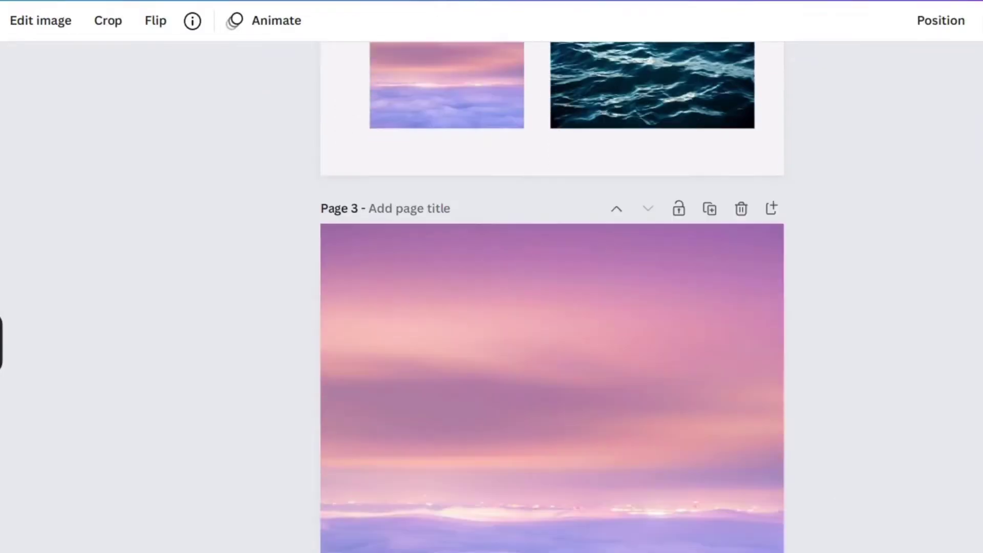
pyautogui.click(606, 340)
pyautogui.hotkey('ctrl', 'v')
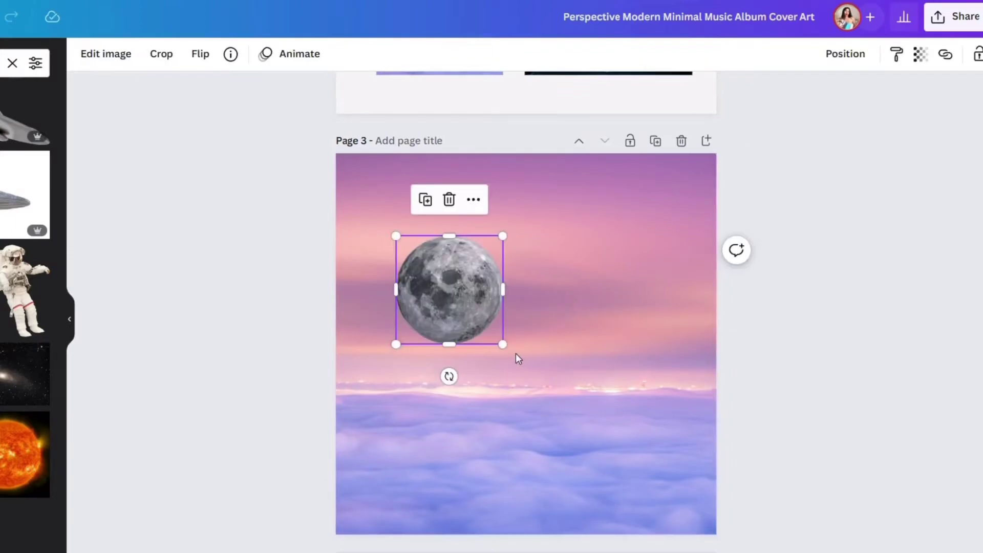
pyautogui.moveTo(503, 344); pyautogui.dragTo(652, 496)
pyautogui.moveTo(545, 422); pyautogui.dragTo(548, 418)
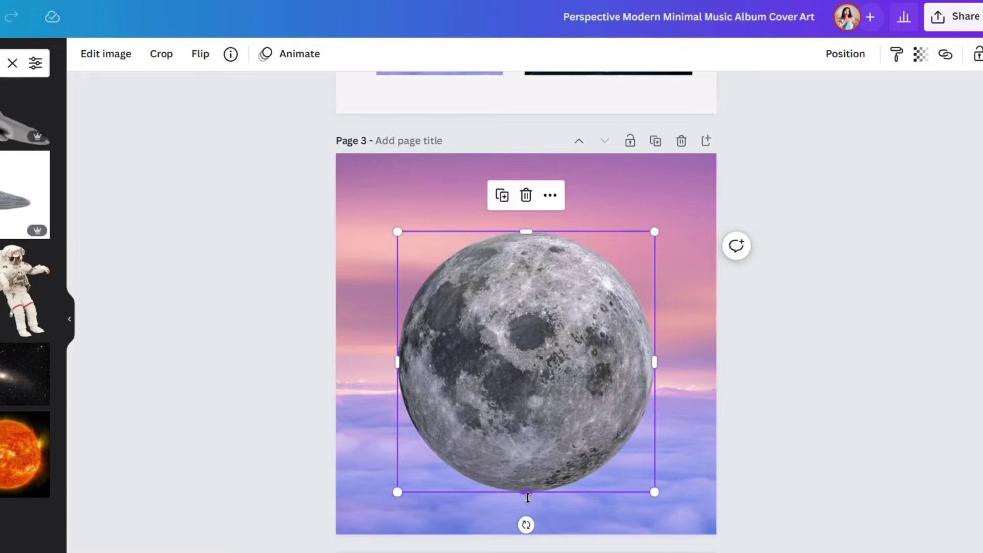
pyautogui.moveTo(528, 496)
pyautogui.mouseDown()
pyautogui.moveTo(525, 378)
pyautogui.moveTo(535, 503)
pyautogui.mouseUp()
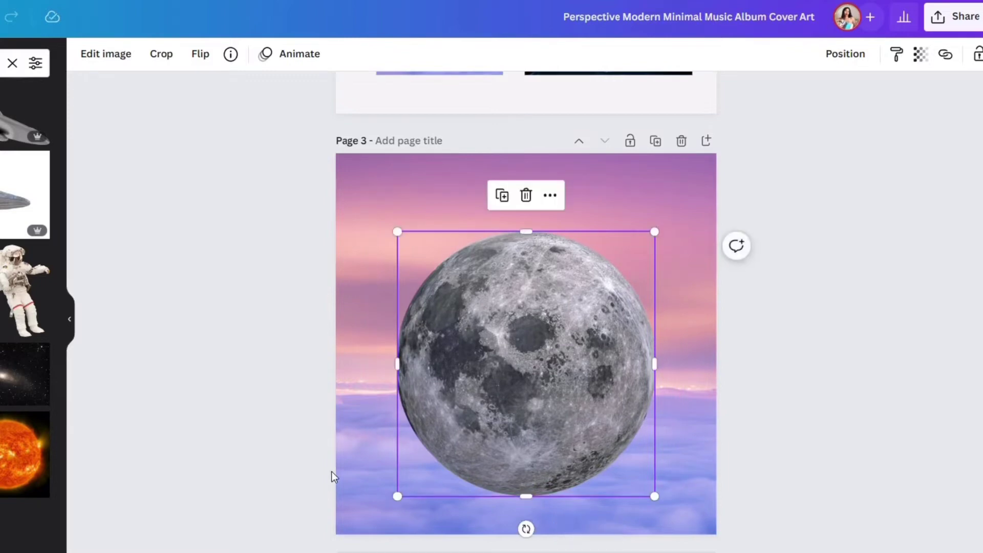
pyautogui.click(333, 471)
pyautogui.click(481, 398)
pyautogui.hotkey('ctrl', 'z')
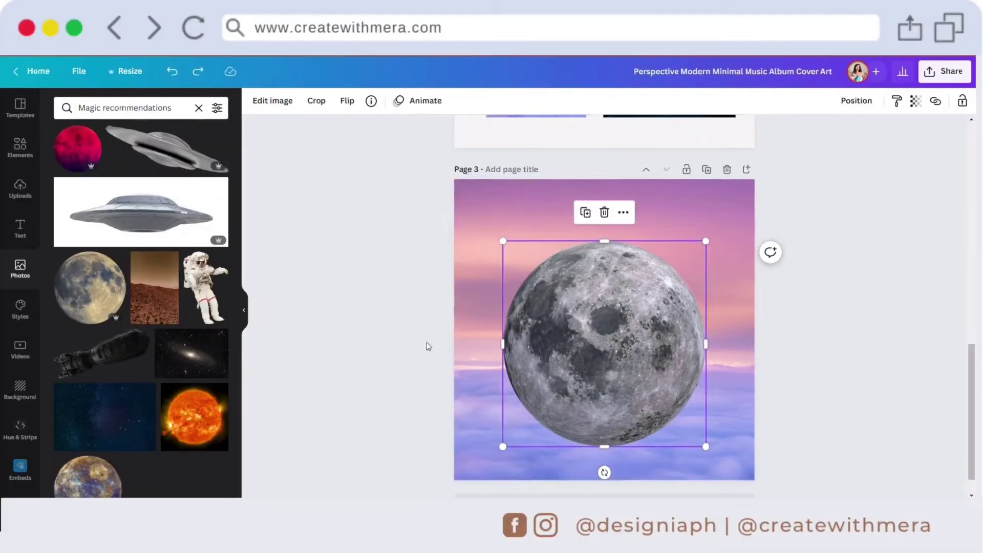
pyautogui.click(288, 375)
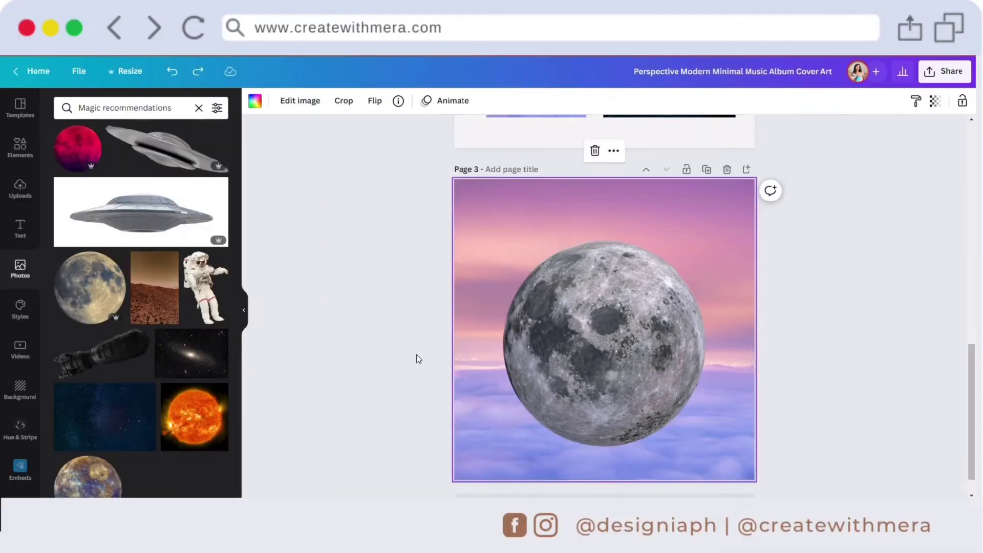
# Step: Move the moon slightly up on page 3 and set its transparency to about 89
pyautogui.moveTo(620, 376); pyautogui.dragTo(620, 361)
pyautogui.click(916, 101)
pyautogui.moveTo(911, 146)
pyautogui.mouseDown()
pyautogui.moveTo(859, 149)
pyautogui.moveTo(901, 152)
pyautogui.mouseUp()
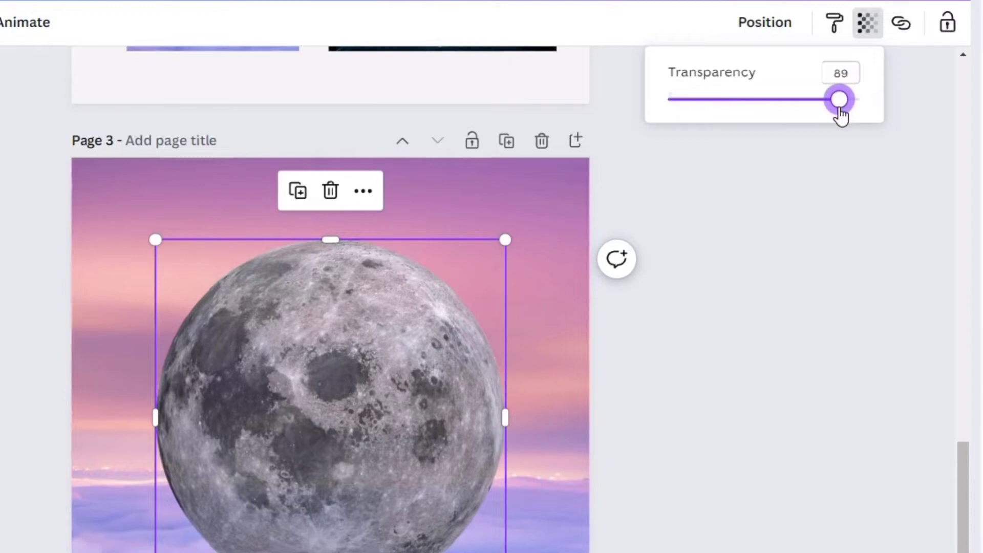
pyautogui.click(554, 536)
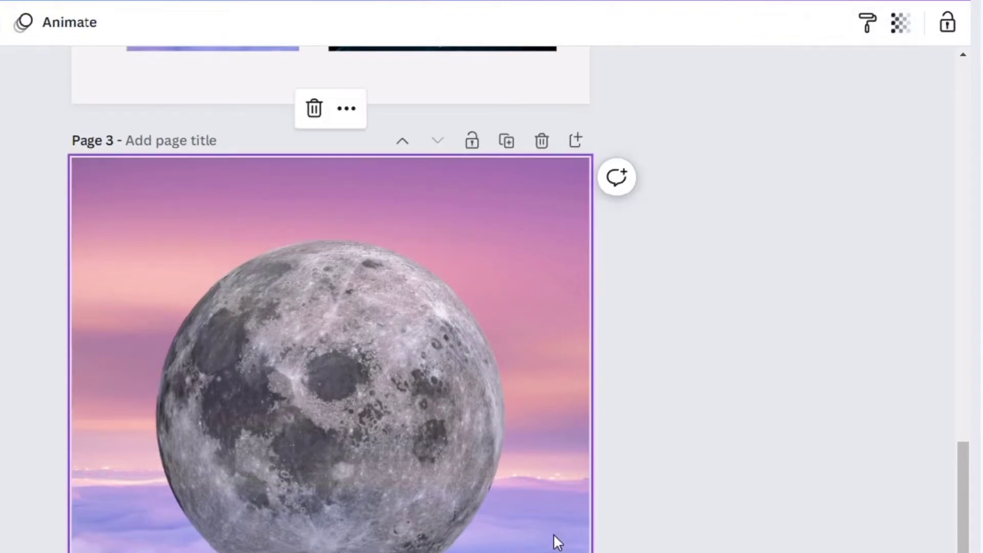
# Step: Duplicate the moon on page 3 and align the copy exactly over the original
pyautogui.moveTo(964, 475); pyautogui.dragTo(967, 452)
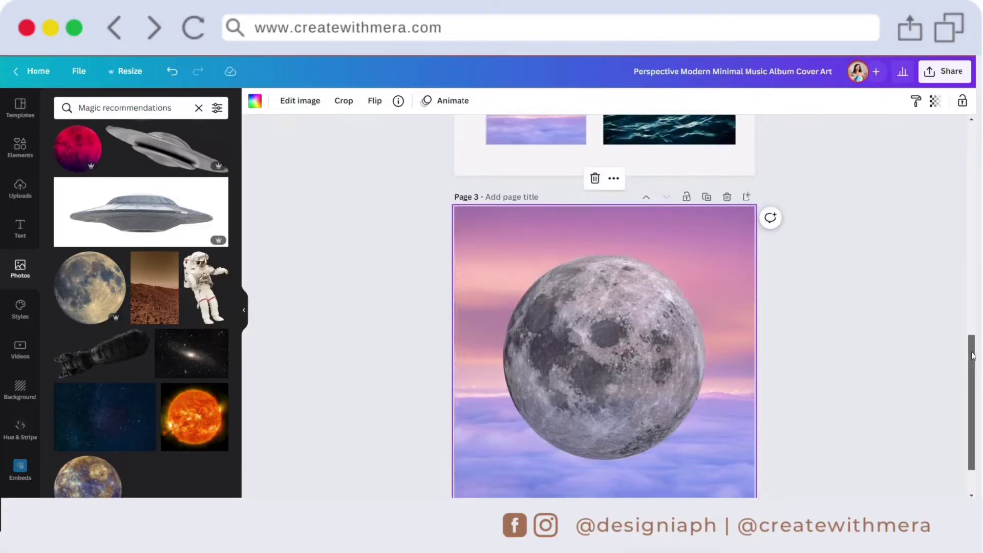
pyautogui.moveTo(974, 349)
pyautogui.mouseDown()
pyautogui.moveTo(973, 362)
pyautogui.moveTo(972, 311)
pyautogui.moveTo(972, 349)
pyautogui.mouseUp()
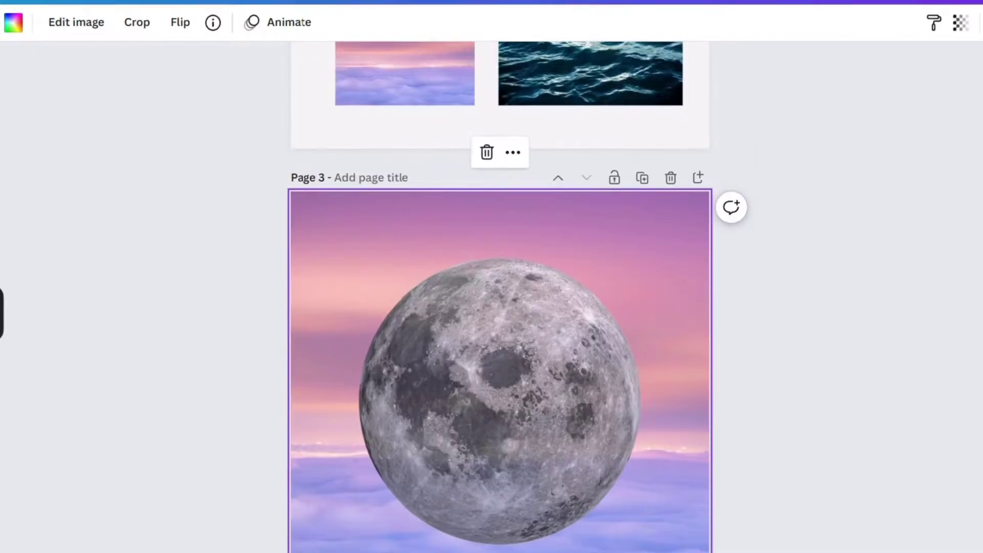
pyautogui.scroll(-1, 500, 307)
pyautogui.click(622, 397)
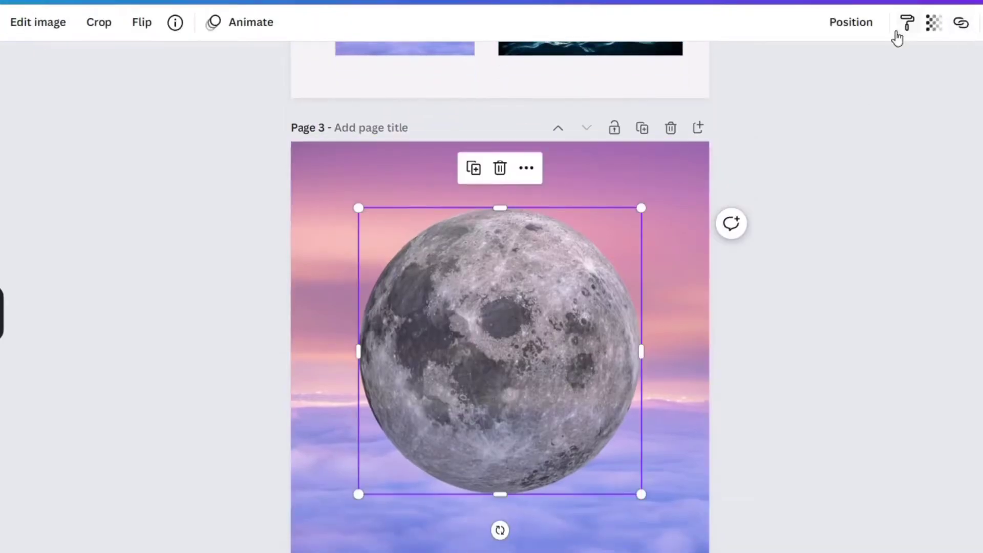
pyautogui.click(471, 172)
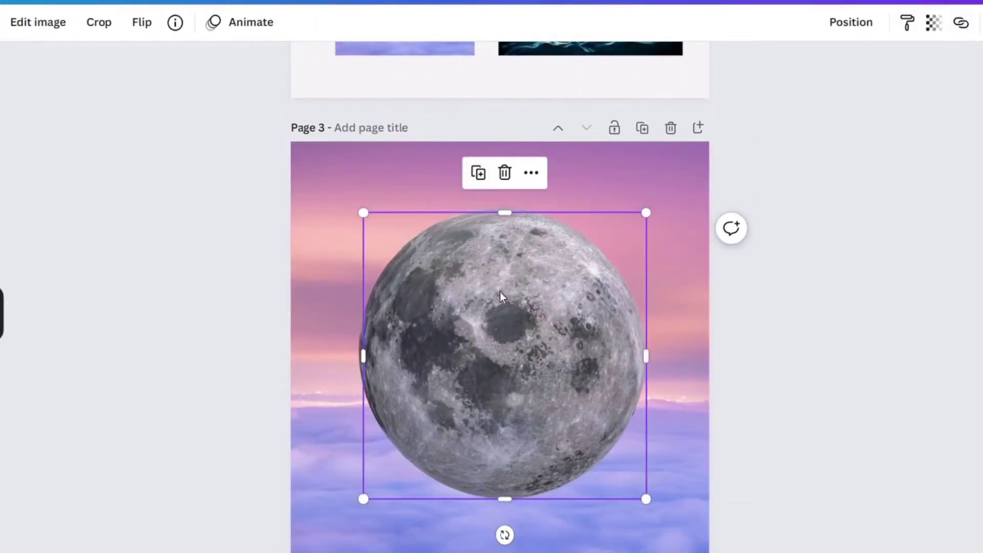
pyautogui.moveTo(500, 292)
pyautogui.mouseDown()
pyautogui.moveTo(507, 285)
pyautogui.moveTo(497, 285)
pyautogui.mouseUp()
# Step: Crop away the moon copy's lower part just above the horizon and make the full moon beneath it more transparent
pyautogui.moveTo(499, 208)
pyautogui.mouseDown()
pyautogui.moveTo(502, 316)
pyautogui.moveTo(502, 248)
pyautogui.moveTo(515, 208)
pyautogui.mouseUp()
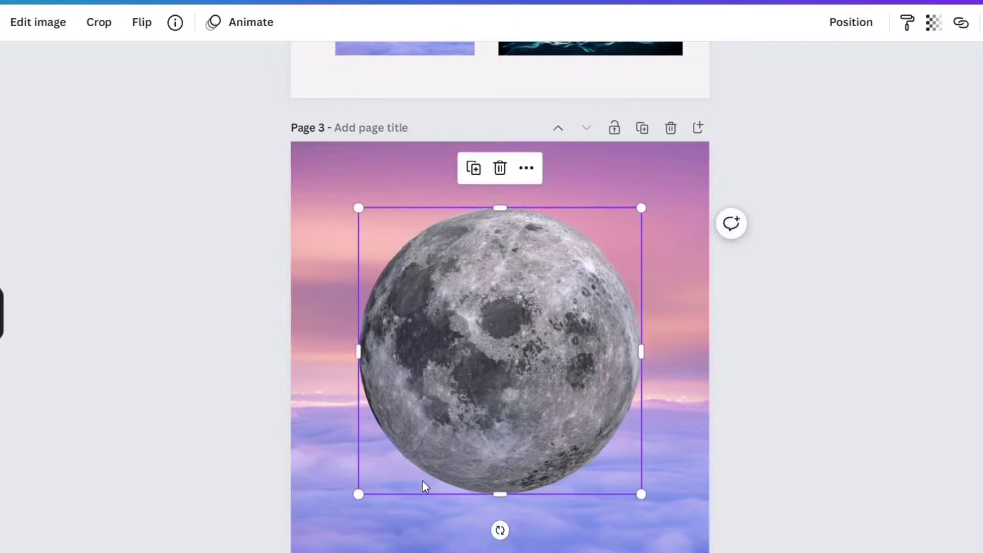
pyautogui.moveTo(496, 496); pyautogui.dragTo(509, 387)
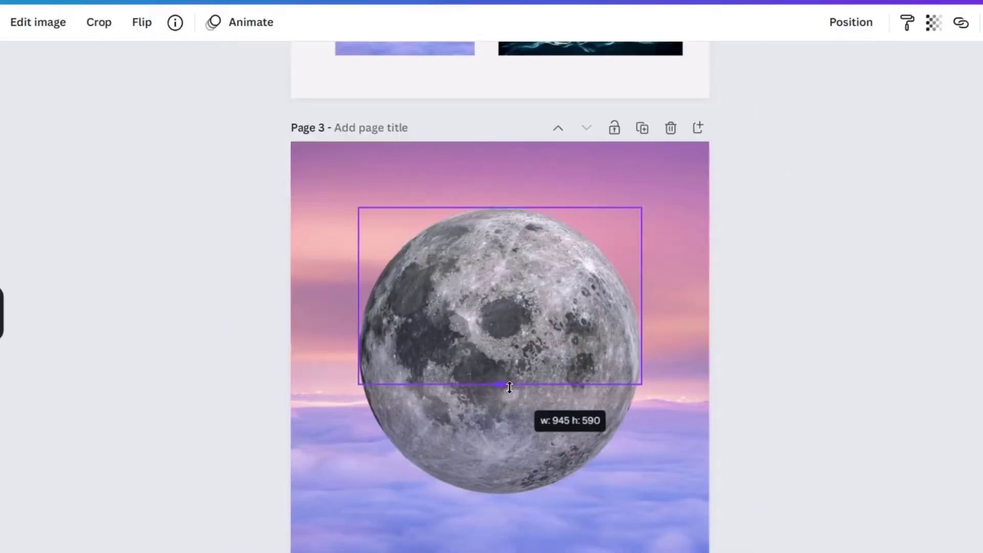
pyautogui.click(484, 476)
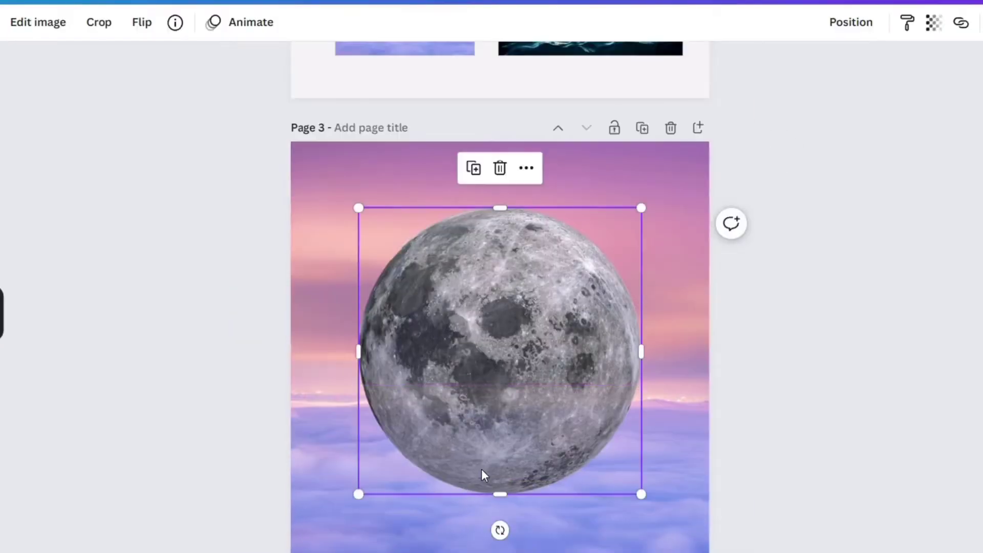
pyautogui.click(929, 24)
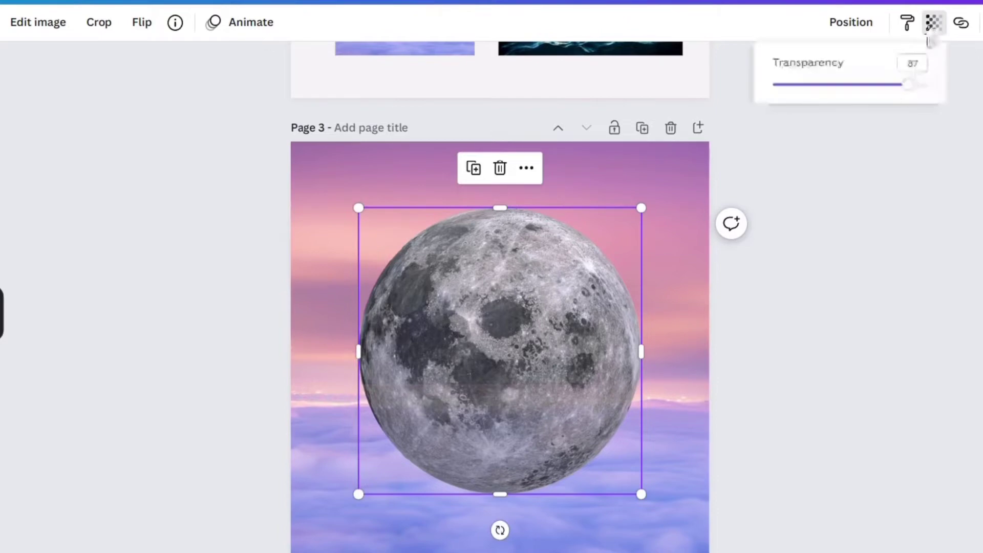
pyautogui.click(870, 94)
pyautogui.click(306, 349)
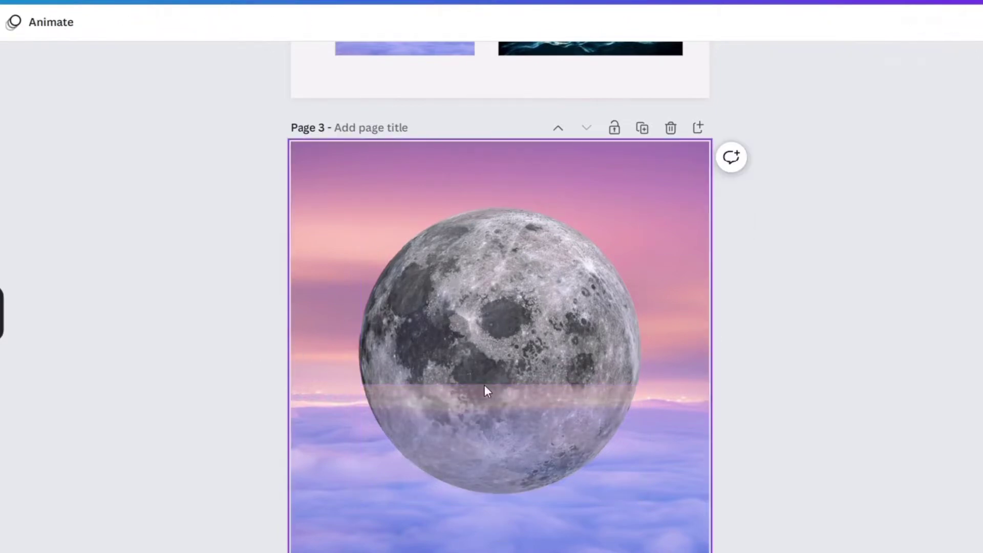
# Step: Copy the ocean photo from page 2 onto page 3
pyautogui.scroll(5, 485, 389)
pyautogui.scroll(-2, 659, 231)
pyautogui.scroll(1, 659, 230)
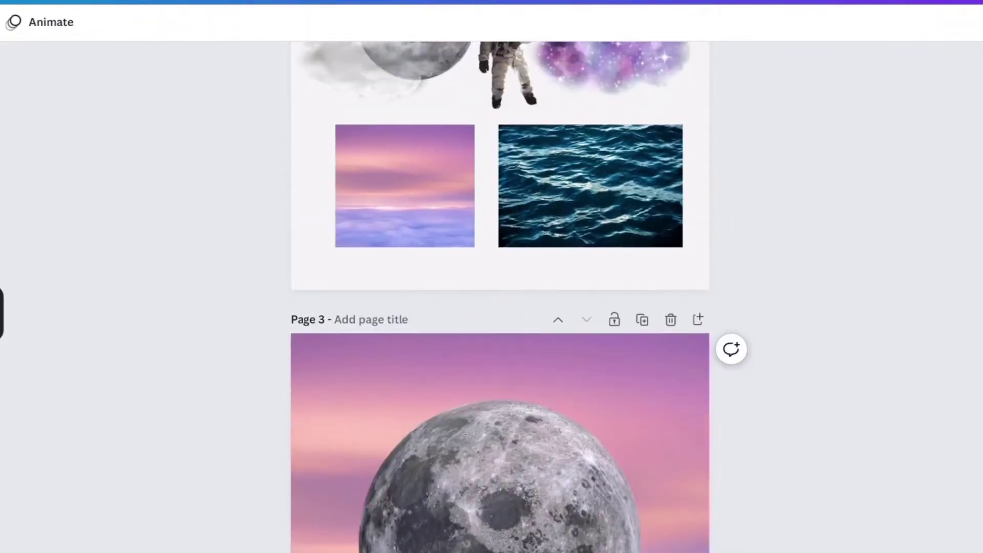
pyautogui.click(659, 223)
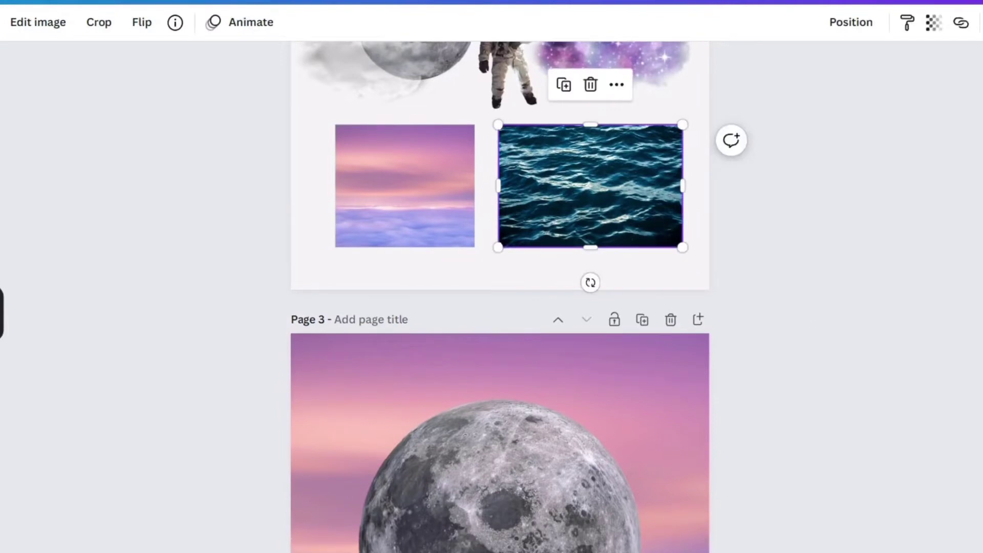
pyautogui.scroll(-5, 658, 221)
pyautogui.click(689, 444)
pyautogui.hotkey('ctrl', 'v')
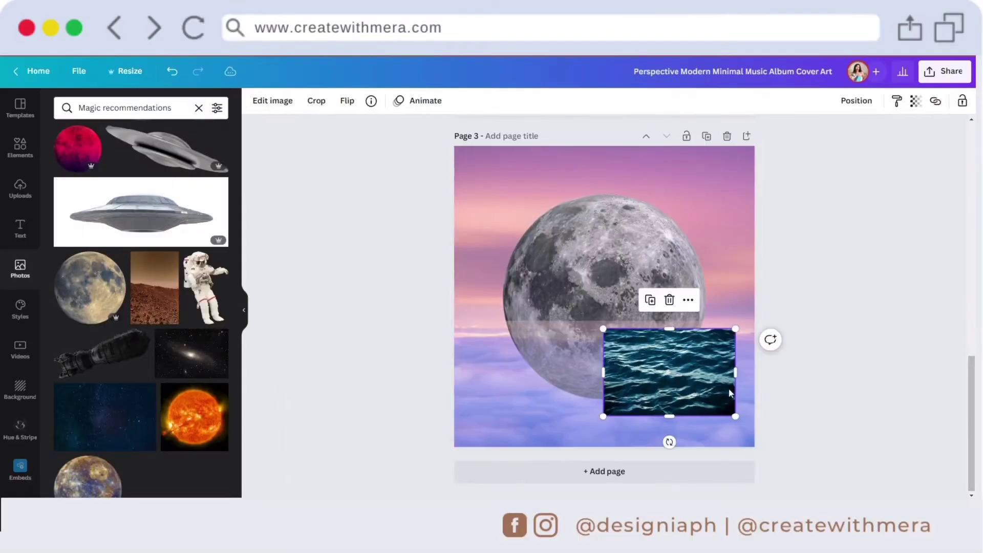
# Step: Enlarge the ocean photo to page 3's full width and place its upper edge along the cropped moon's lower edge
pyautogui.moveTo(609, 418); pyautogui.dragTo(397, 404)
pyautogui.moveTo(531, 373); pyautogui.dragTo(531, 370)
pyautogui.moveTo(586, 409); pyautogui.dragTo(755, 496)
pyautogui.moveTo(604, 321)
pyautogui.mouseDown()
pyautogui.moveTo(605, 332)
pyautogui.moveTo(605, 321)
pyautogui.mouseUp()
# Step: Shift the background sky photo upward within its crop so its glowing horizon sits just above the water
pyautogui.click(744, 187)
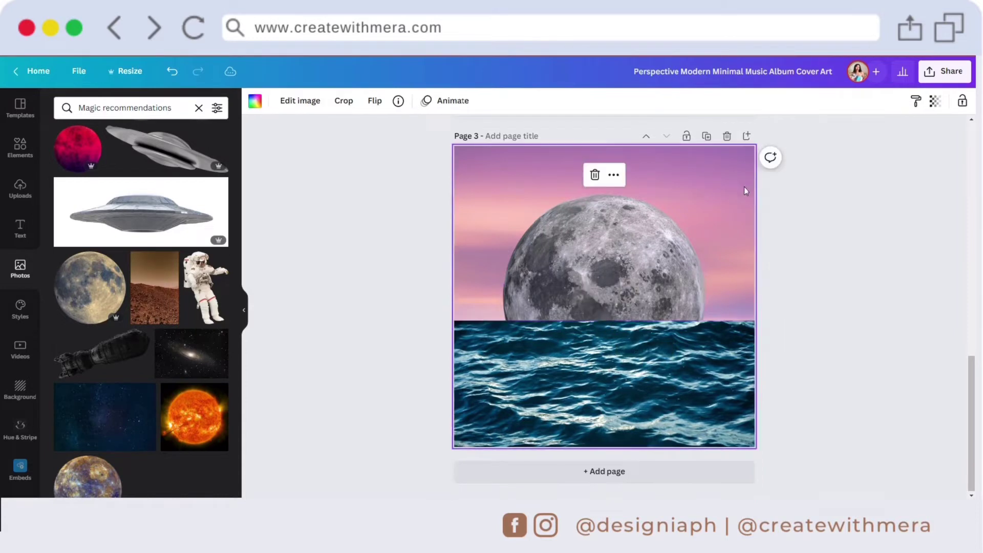
pyautogui.doubleClick(745, 187)
pyautogui.click(918, 271)
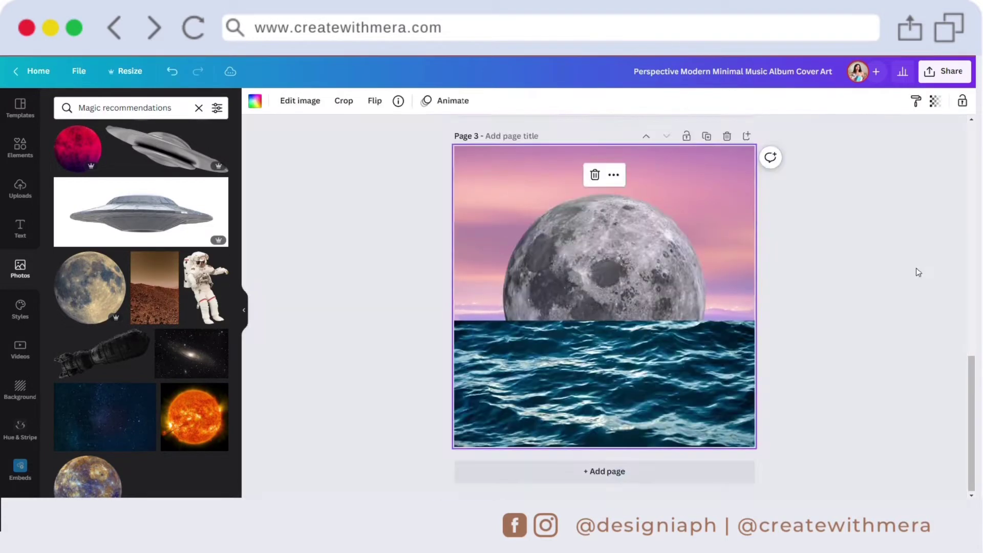
# Step: Send the ocean photo behind the moon and set the ocean's transparency to 34
pyautogui.rightClick(674, 441)
pyautogui.click(727, 371)
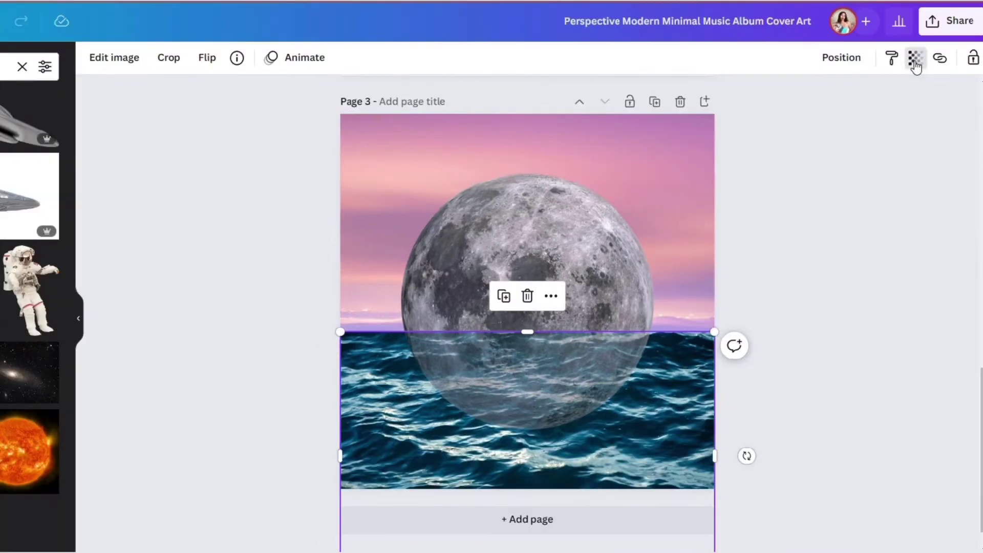
pyautogui.click(915, 59)
pyautogui.moveTo(788, 114); pyautogui.dragTo(824, 117)
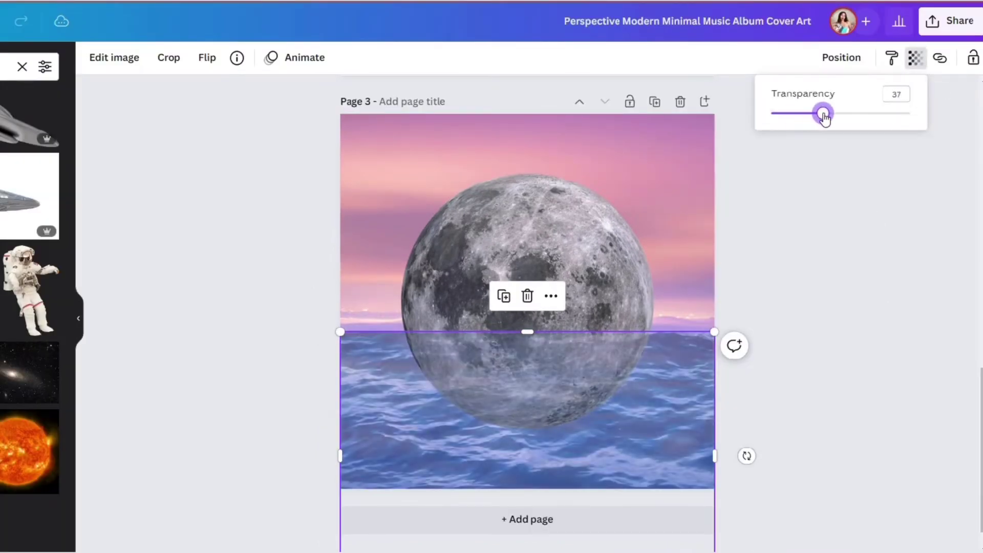
pyautogui.click(675, 473)
# Step: Apply the Minced style of the Slice effect to the full moon photo behind the ocean line
pyautogui.click(584, 397)
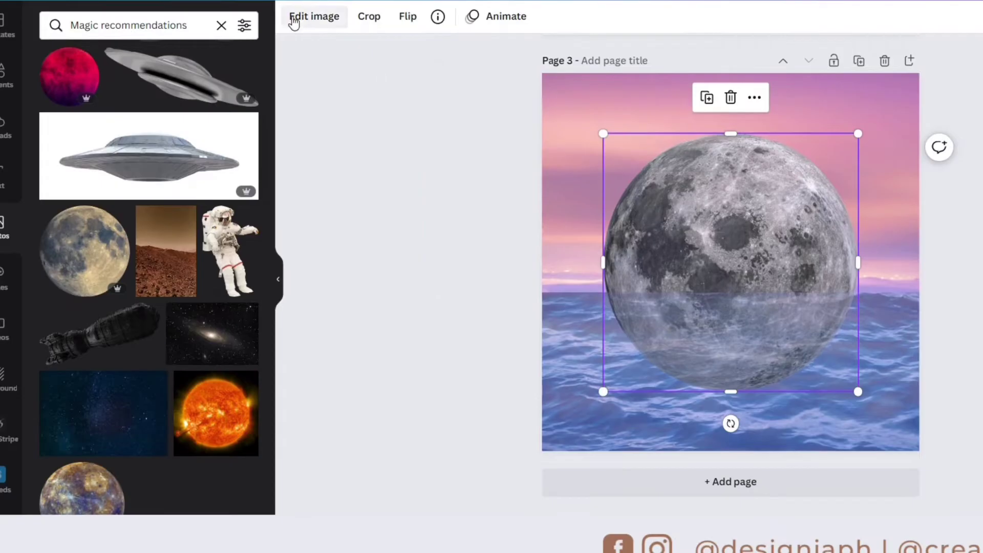
pyautogui.click(113, 58)
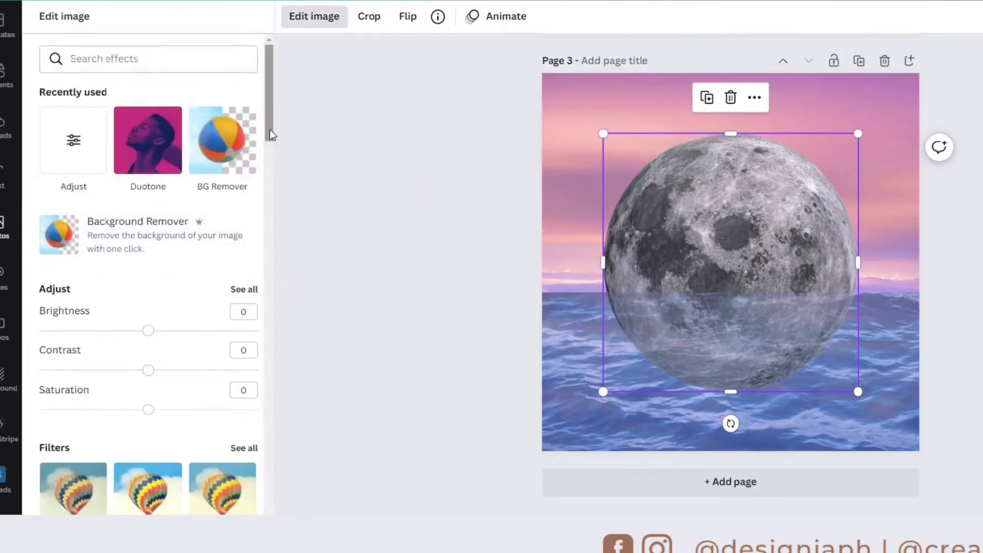
pyautogui.scroll(-15, 262, 184)
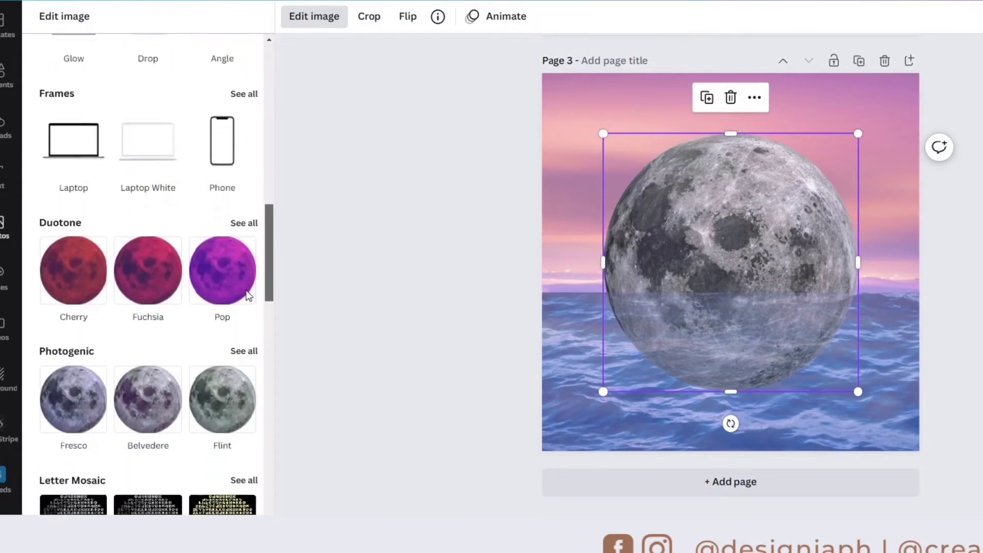
pyautogui.scroll(-10, 246, 290)
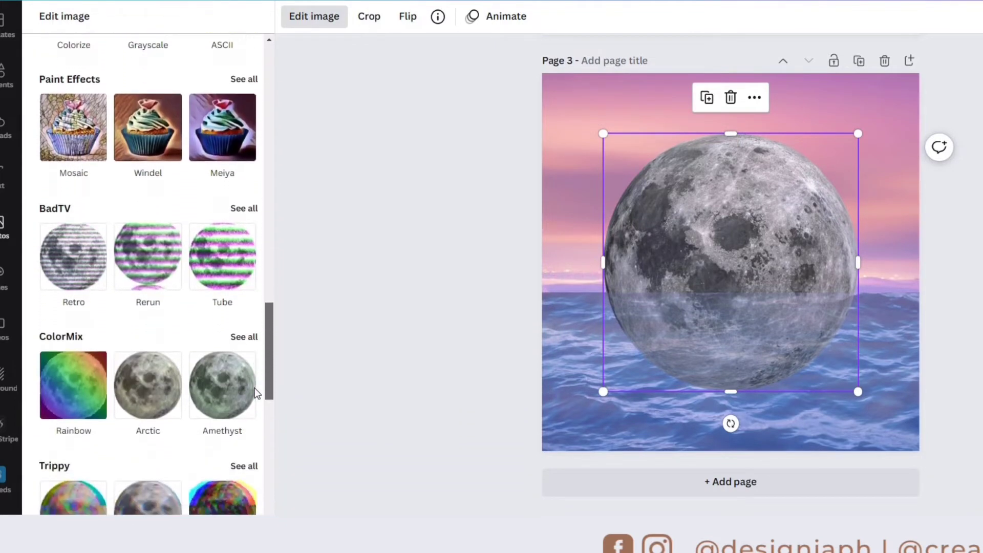
pyautogui.scroll(-13, 256, 393)
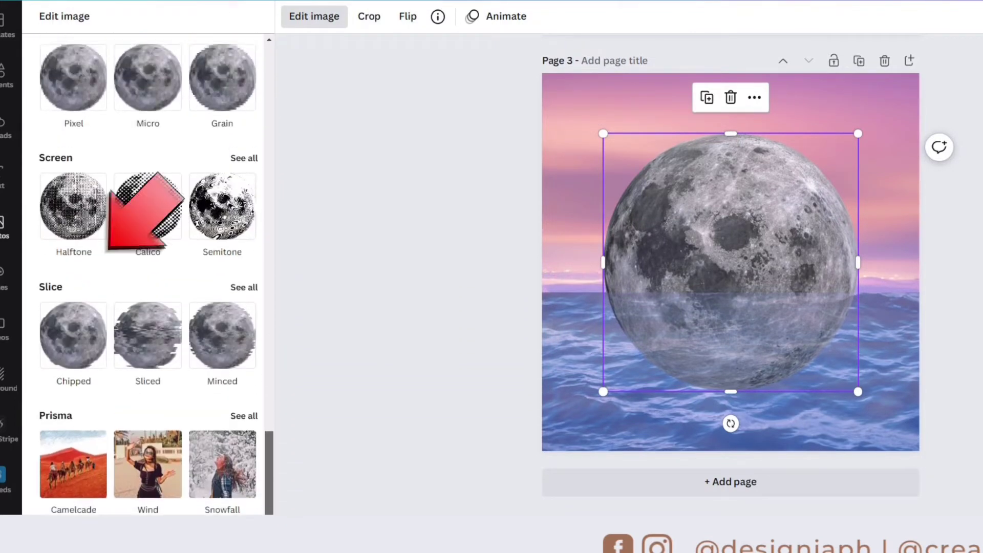
pyautogui.scroll(1, 148, 274)
pyautogui.click(147, 356)
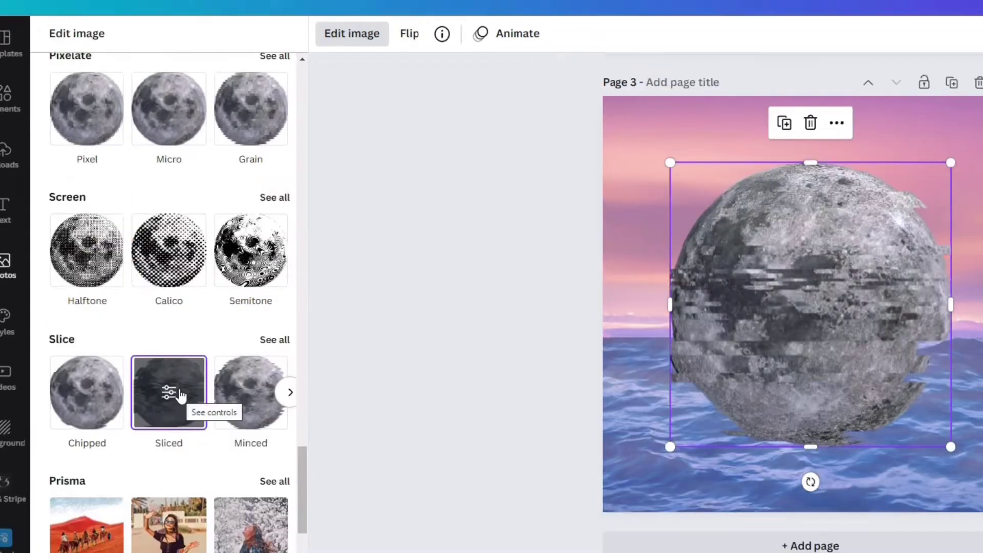
pyautogui.click(256, 397)
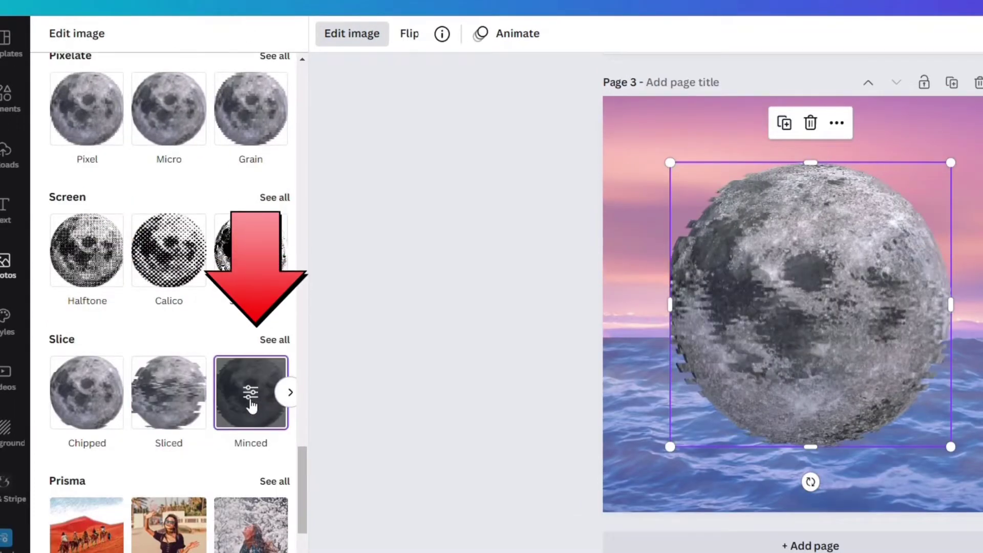
# Step: Set the moon's Slice effect to 16 slices with an offset of 0.035
pyautogui.click(253, 395)
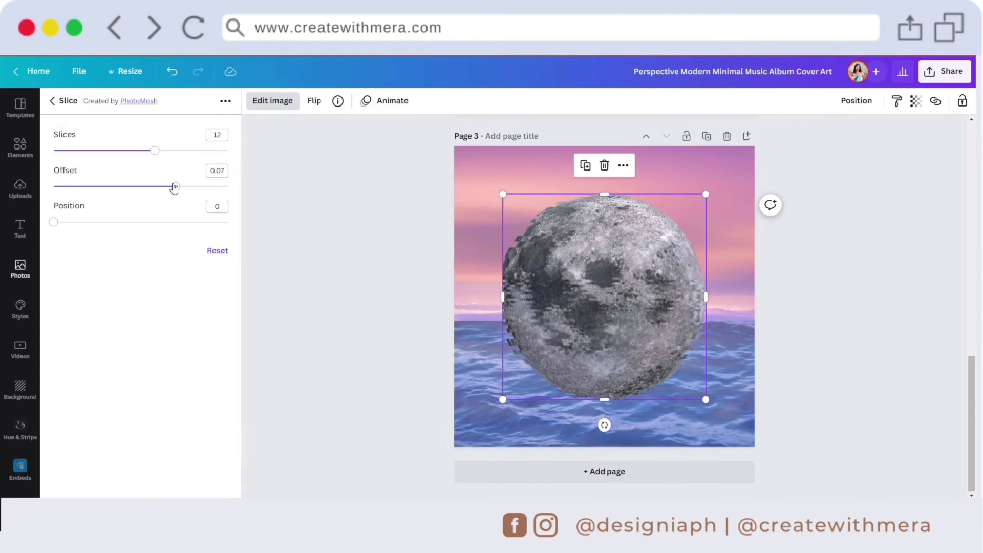
pyautogui.moveTo(174, 187); pyautogui.dragTo(108, 186)
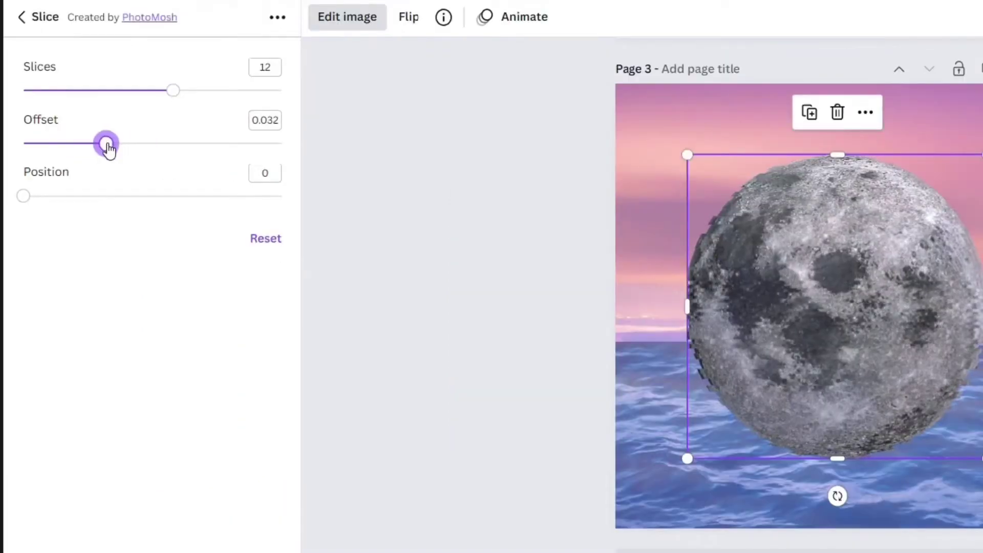
pyautogui.moveTo(179, 101); pyautogui.dragTo(233, 91)
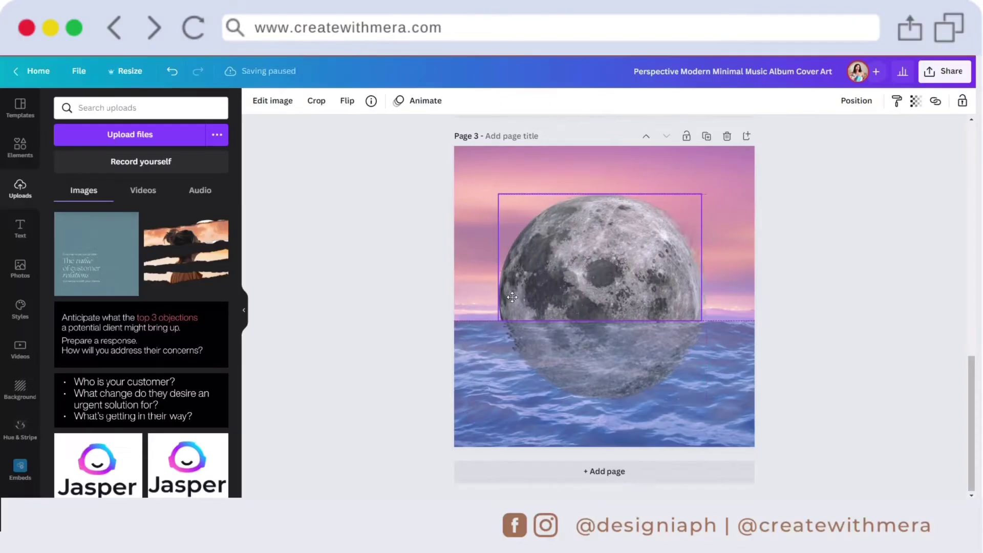
# Step: Enlarge the cropped upper moon slightly so it covers the distorted moon behind it above the waterline
pyautogui.moveTo(502, 294); pyautogui.dragTo(512, 296)
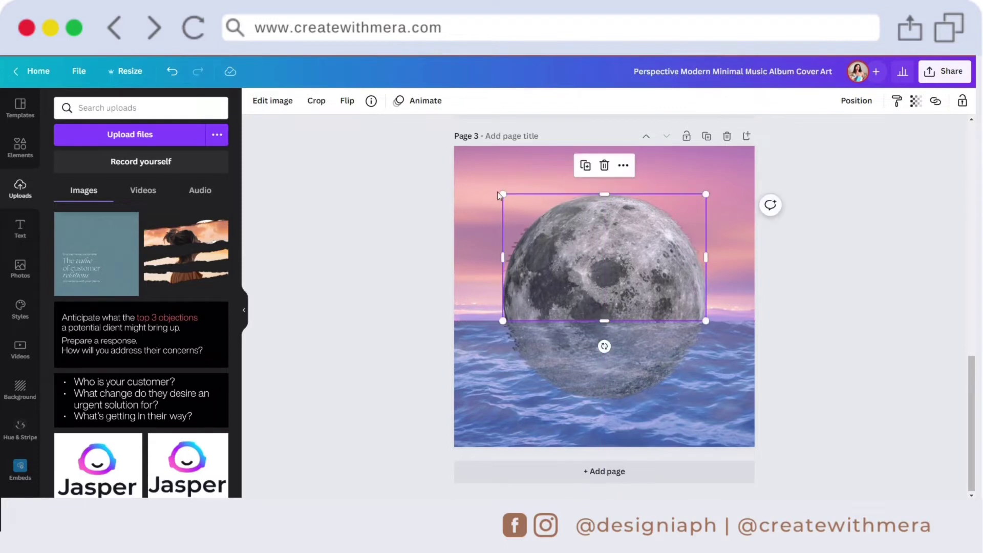
pyautogui.moveTo(502, 193); pyautogui.dragTo(497, 190)
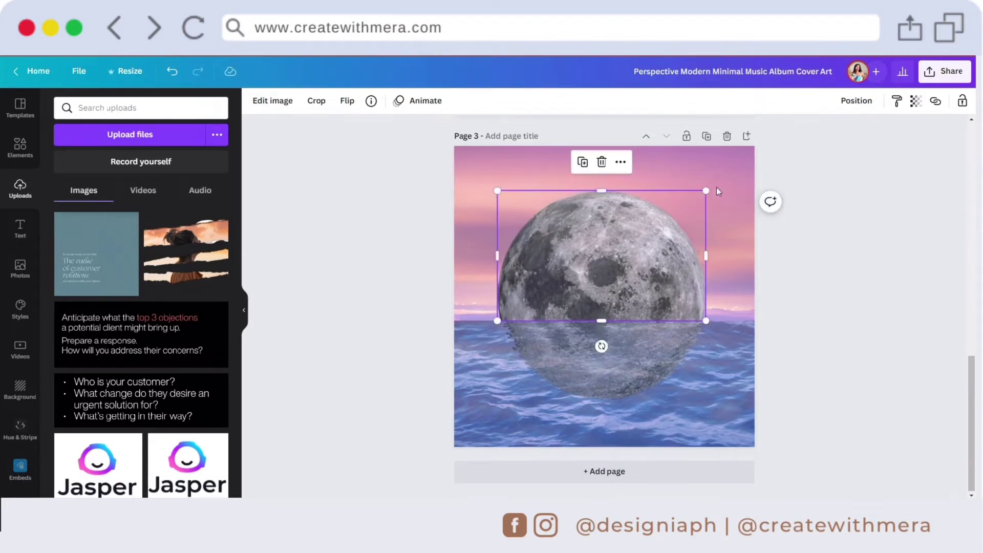
pyautogui.moveTo(707, 189); pyautogui.dragTo(707, 193)
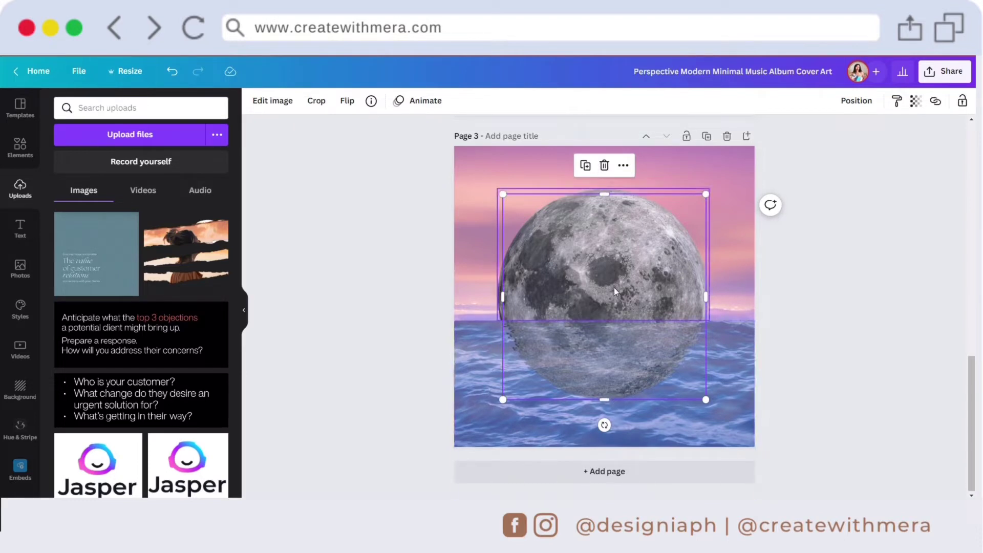
# Step: Crop the distorted moon down to the waterline and shift it slightly left to line up under the upper moon
pyautogui.moveTo(614, 287); pyautogui.dragTo(612, 284)
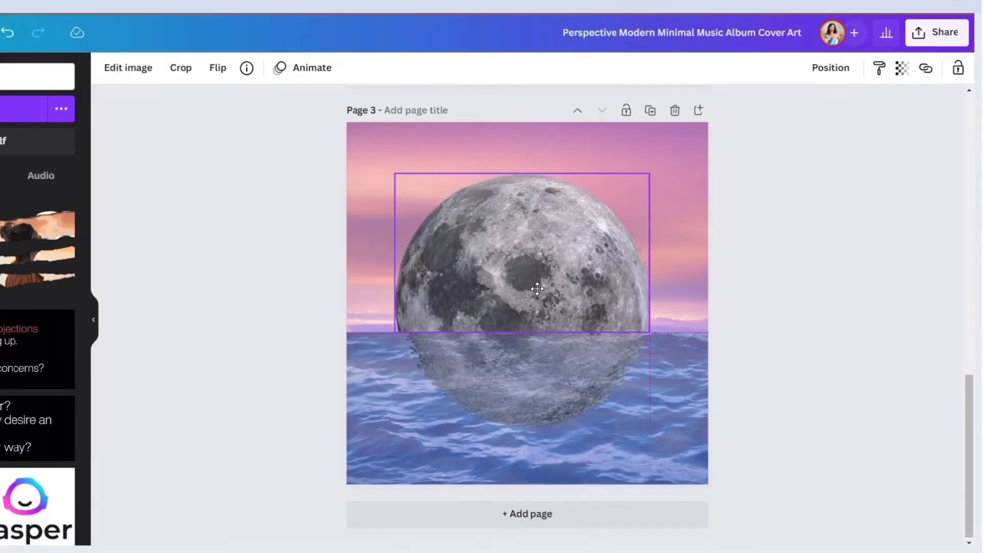
pyautogui.moveTo(537, 288); pyautogui.dragTo(536, 287)
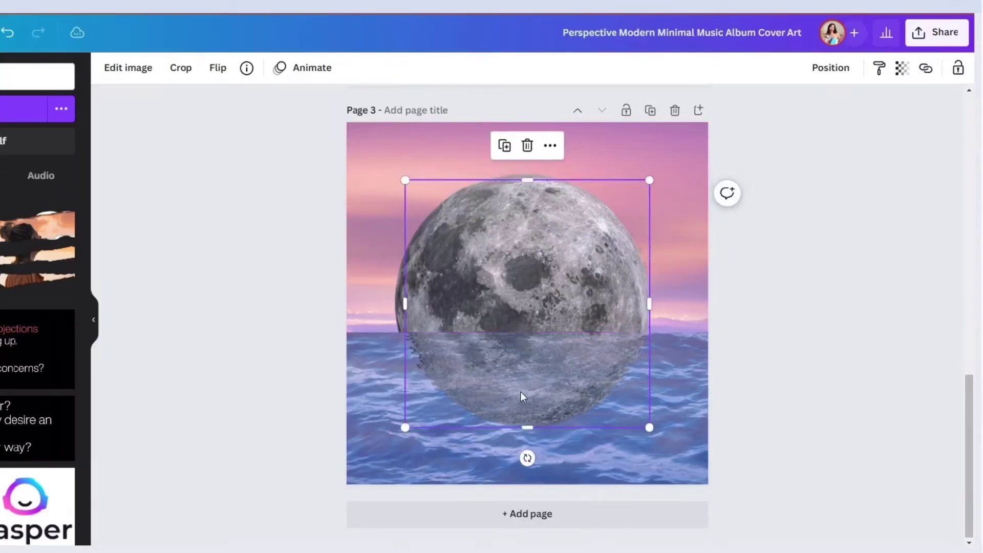
pyautogui.moveTo(528, 179); pyautogui.dragTo(532, 333)
pyautogui.moveTo(480, 395); pyautogui.dragTo(475, 397)
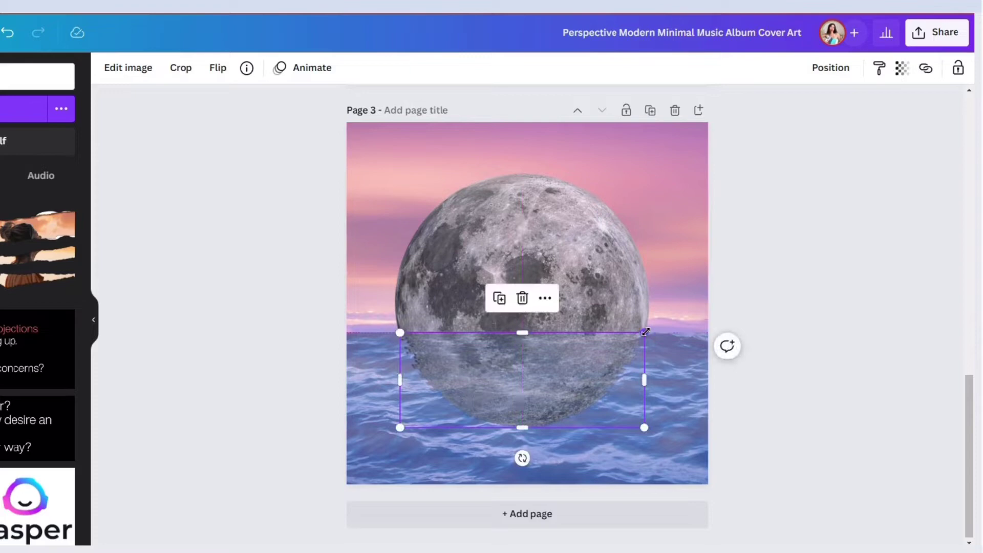
pyautogui.moveTo(646, 332); pyautogui.dragTo(644, 333)
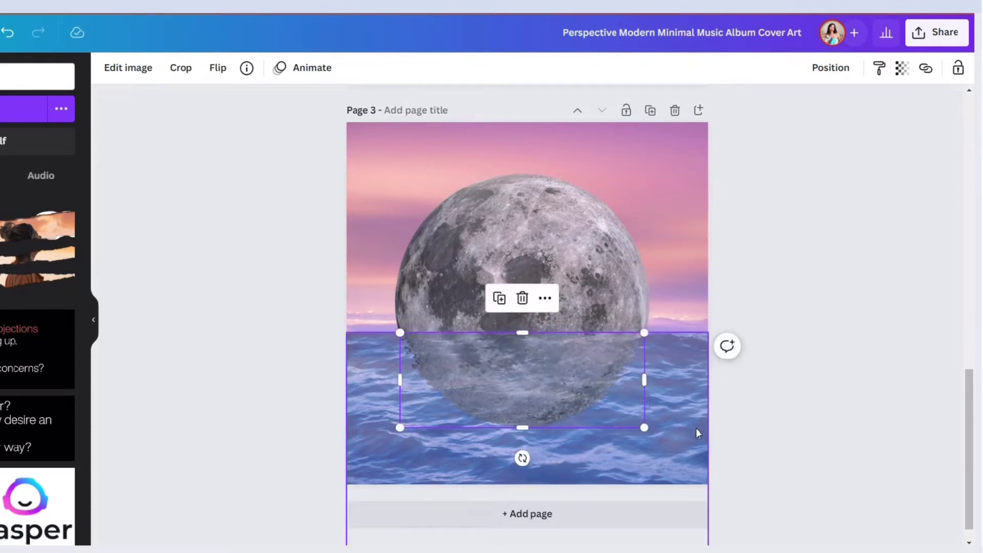
# Step: Set the transparency of the distorted lower moon to 72
pyautogui.click(902, 70)
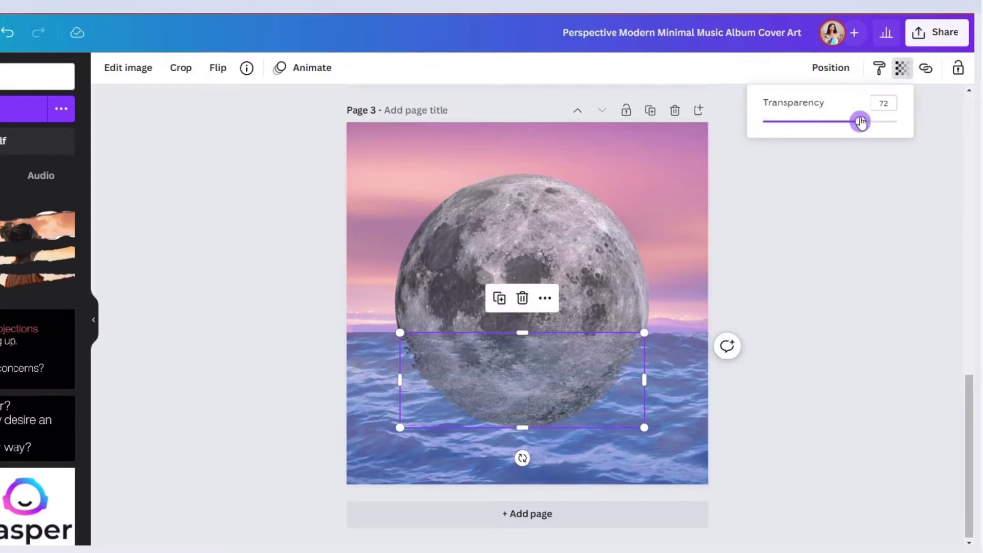
pyautogui.click(309, 229)
pyautogui.click(383, 224)
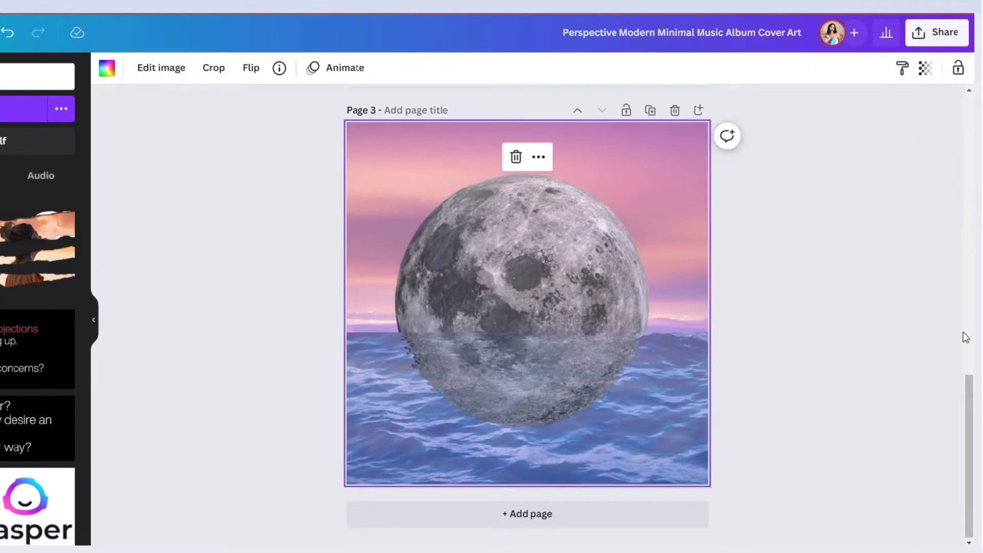
# Step: Set the transparency of the ocean photo on page 3 to 23
pyautogui.scroll(5, 958, 361)
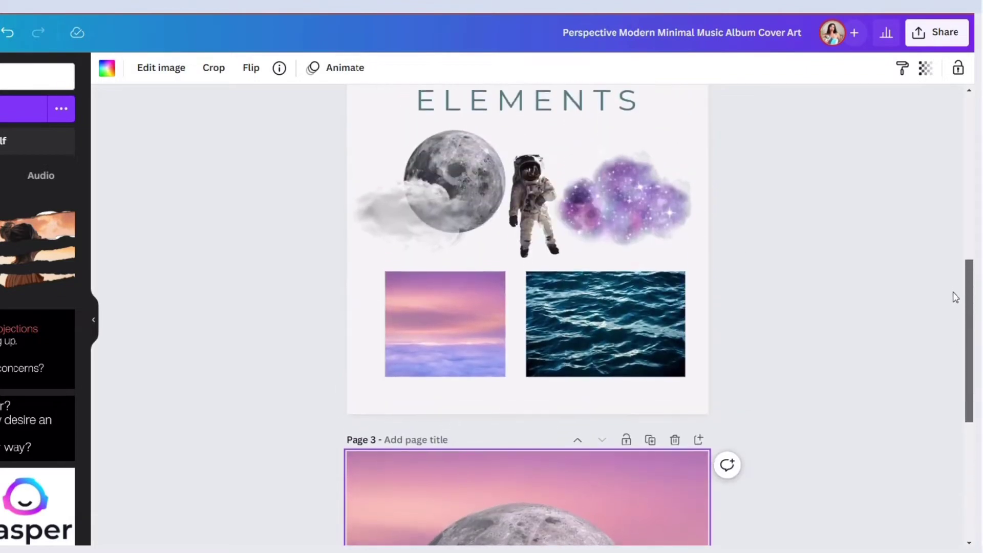
pyautogui.scroll(-5, 939, 383)
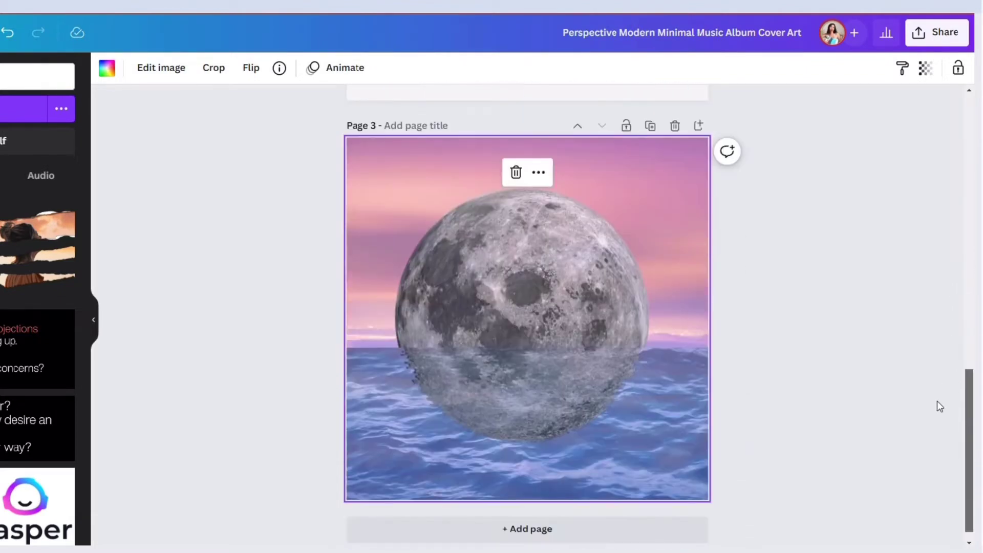
pyautogui.scroll(-1, 941, 400)
pyautogui.click(685, 460)
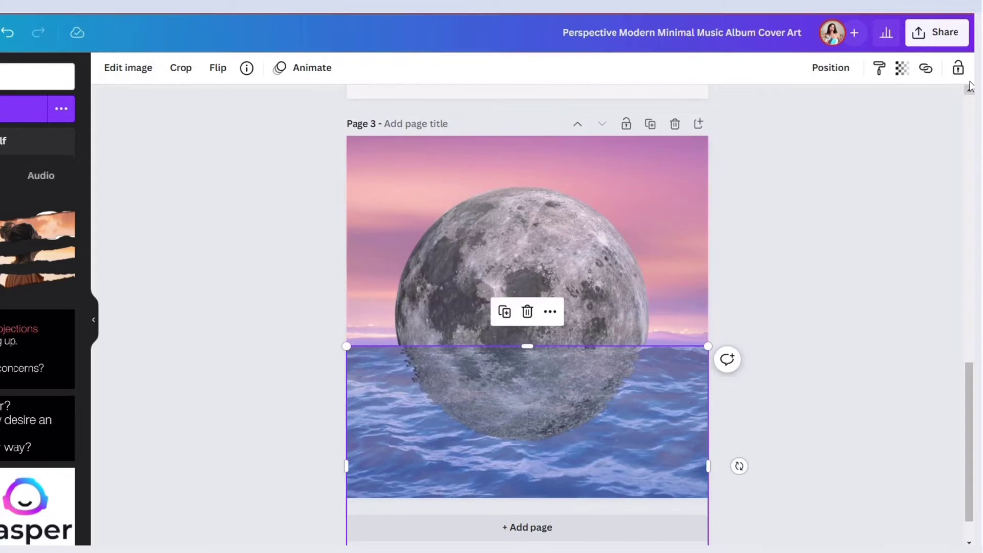
pyautogui.click(902, 68)
pyautogui.moveTo(812, 131)
pyautogui.mouseDown()
pyautogui.moveTo(783, 128)
pyautogui.moveTo(795, 134)
pyautogui.mouseUp()
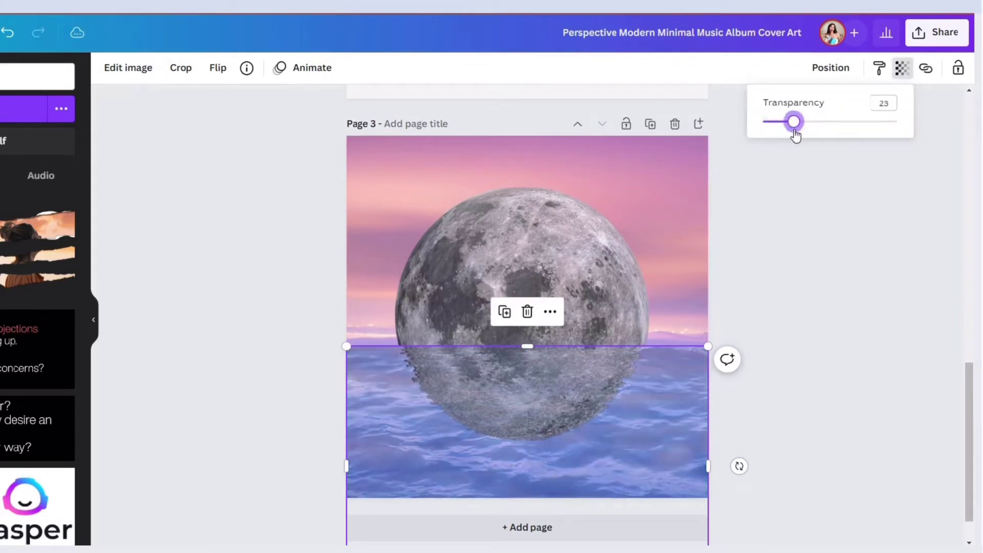
# Step: Copy the astronaut from page 2 onto page 3
pyautogui.scroll(6, 563, 246)
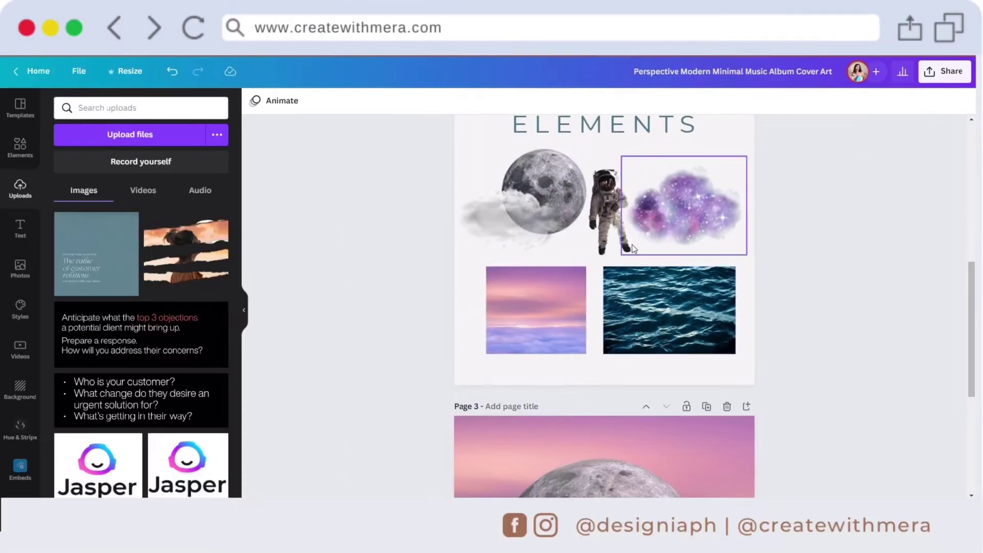
pyautogui.click(614, 240)
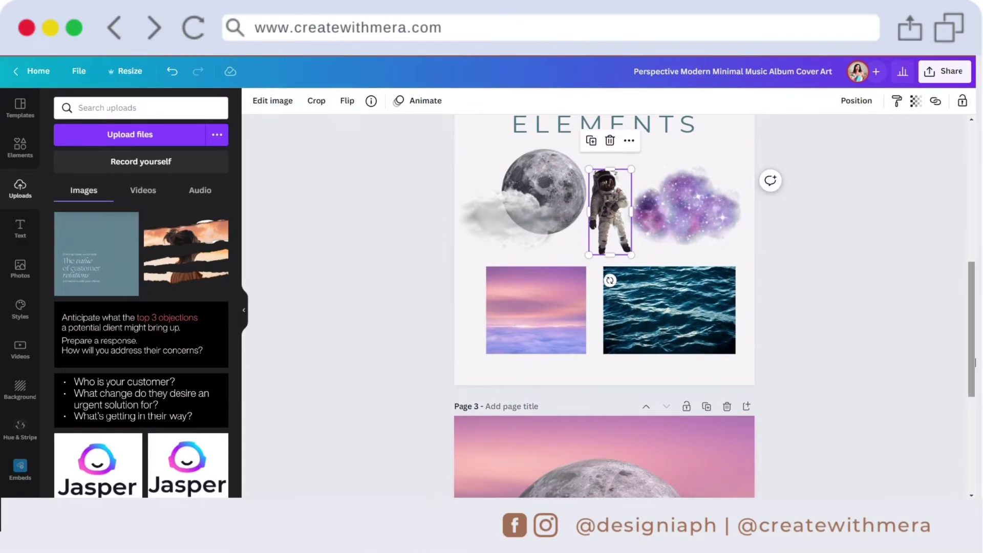
pyautogui.scroll(-4, 604, 307)
pyautogui.click(629, 326)
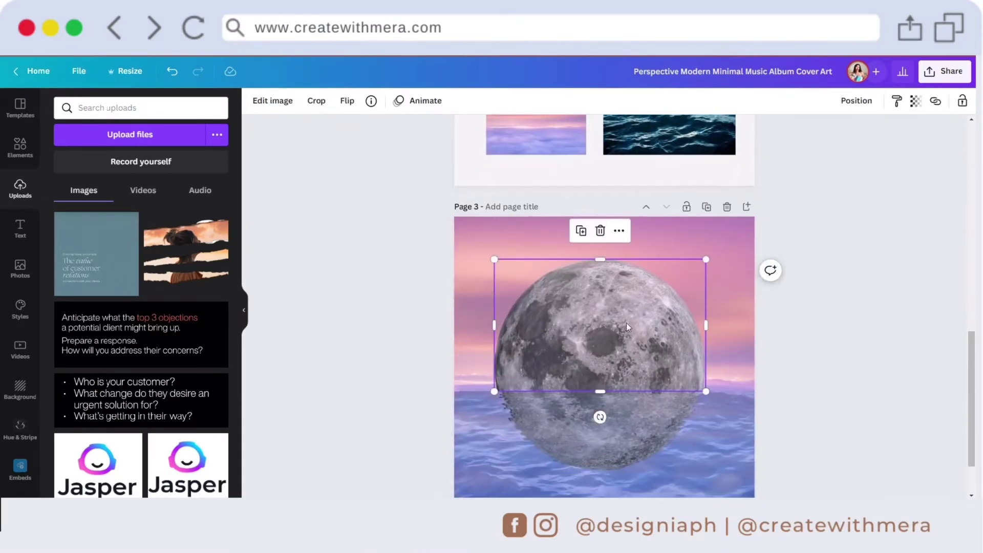
pyautogui.hotkey('ctrl', 'v')
# Step: Enlarge the astronaut and place it in the middle of the moon with its feet at the waterline
pyautogui.moveTo(606, 345); pyautogui.dragTo(557, 349)
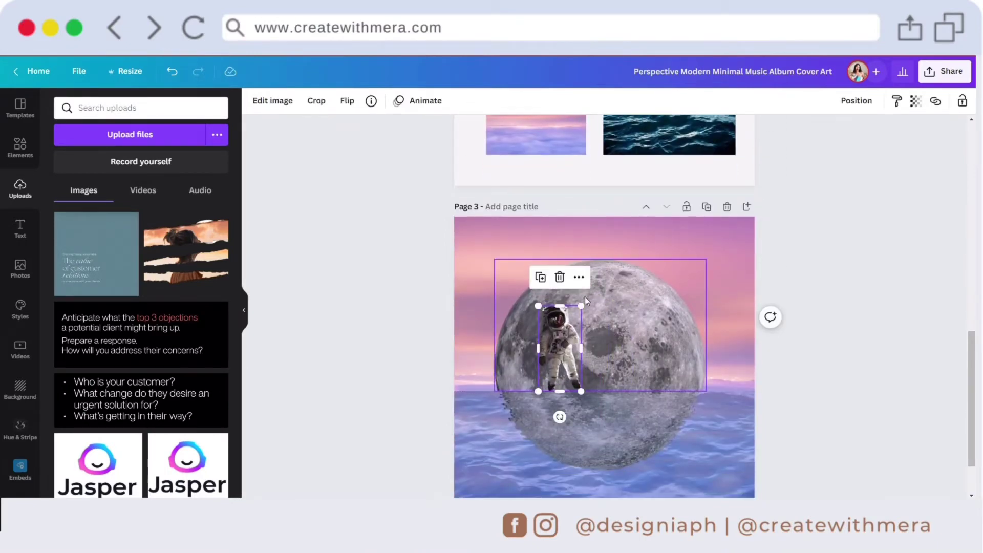
pyautogui.moveTo(580, 305); pyautogui.dragTo(606, 259)
pyautogui.moveTo(574, 332); pyautogui.dragTo(608, 335)
# Step: Enlarge both moon halves together and centre them horizontally on the page behind the astronaut
pyautogui.keyDown('shift'); pyautogui.click(530, 428); pyautogui.keyUp('shift')
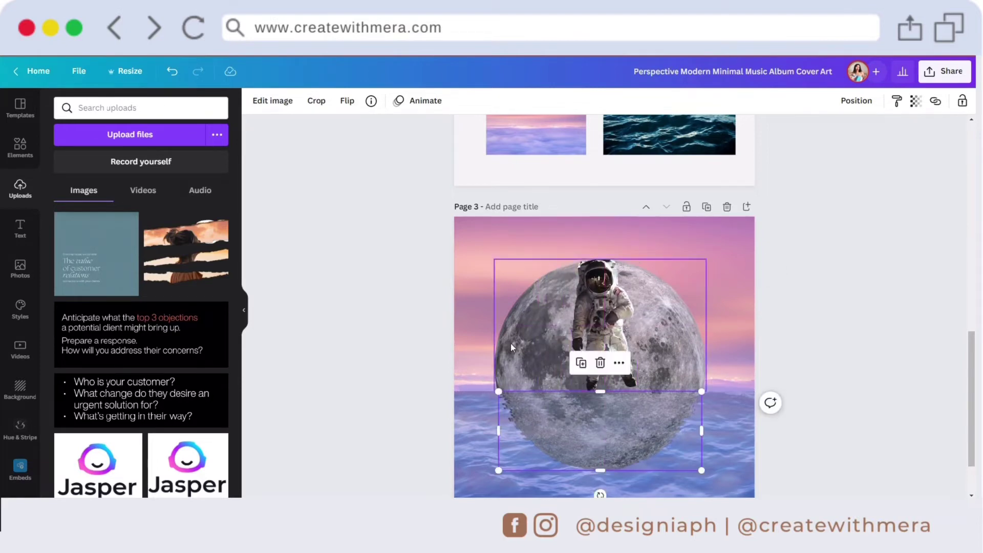
pyautogui.moveTo(494, 259); pyautogui.dragTo(460, 258)
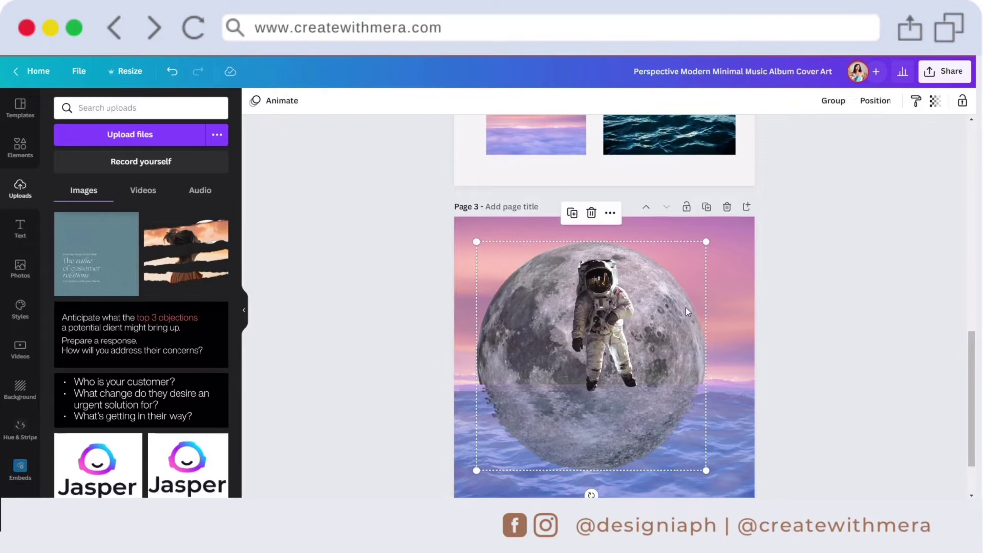
pyautogui.moveTo(686, 310); pyautogui.dragTo(701, 312)
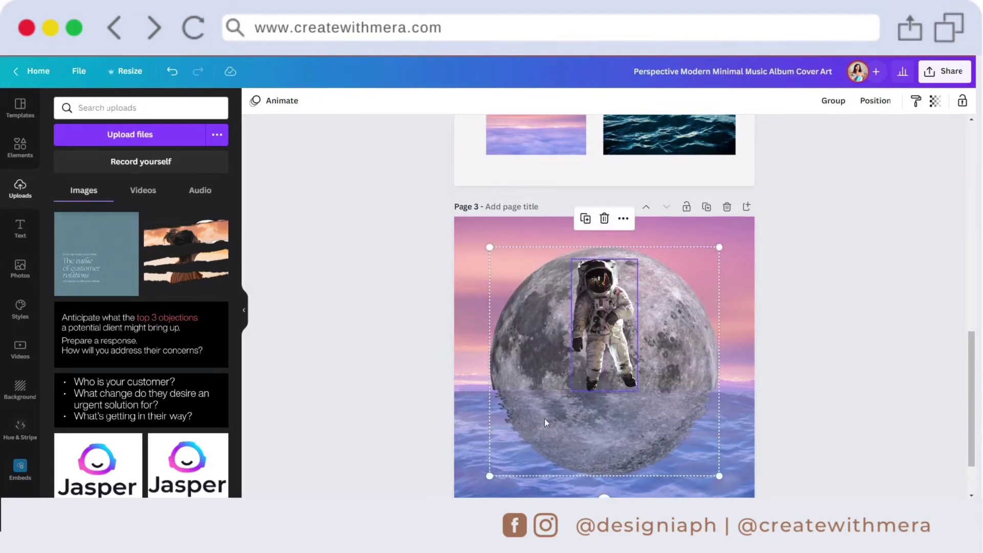
# Step: Shrink the upper moon half slightly and nudge it down so it meets the waterline and matches its reflection
pyautogui.click(398, 457)
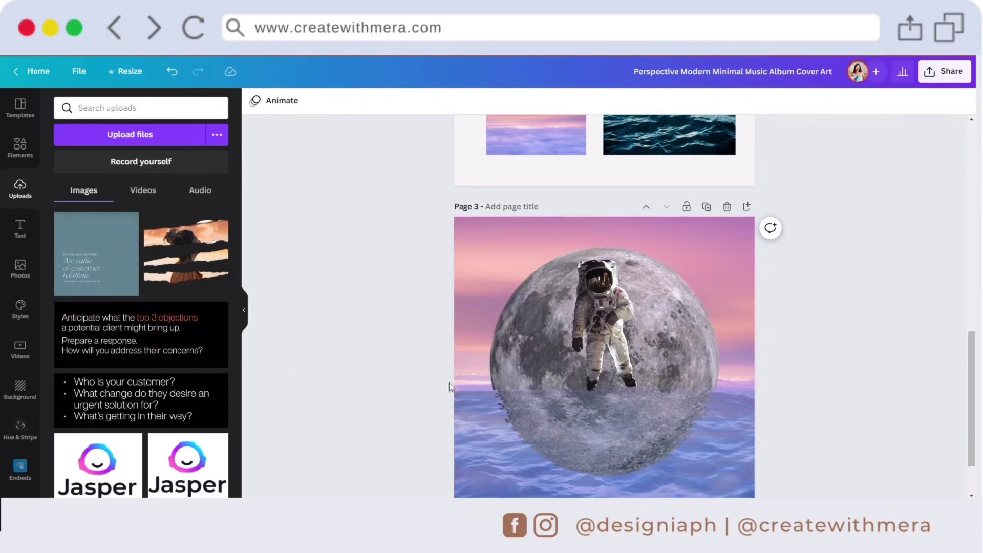
pyautogui.click(519, 377)
pyautogui.moveTo(490, 391); pyautogui.dragTo(496, 388)
pyautogui.moveTo(700, 320); pyautogui.dragTo(700, 322)
pyautogui.click(409, 352)
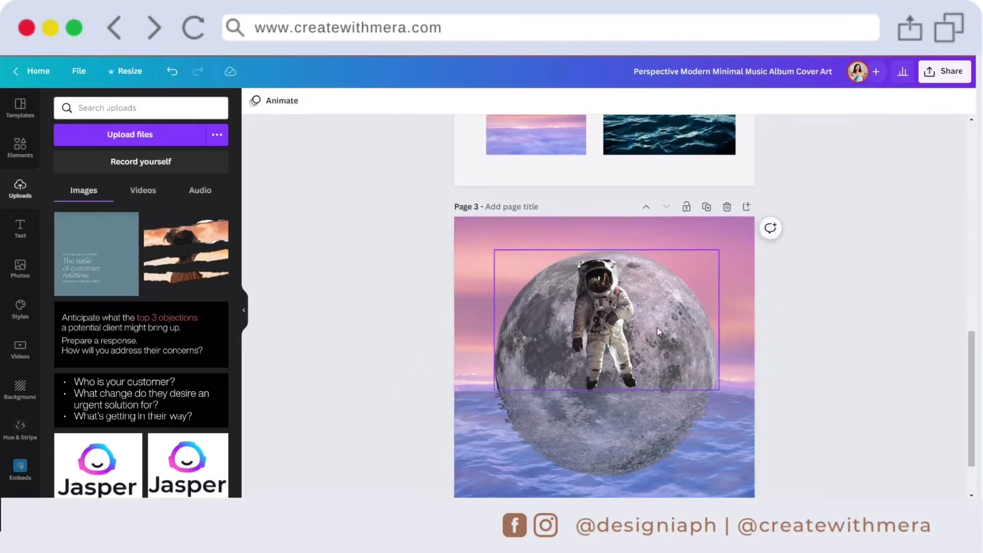
# Step: Duplicate the astronaut, flip the copy vertically, and place it below the original so the two meet at the feet
pyautogui.click(612, 347)
pyautogui.click(585, 232)
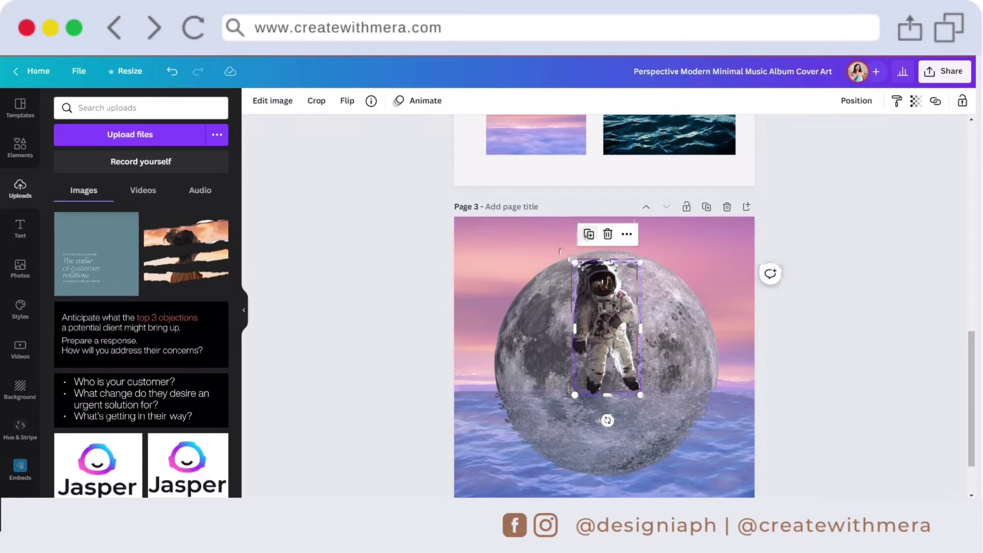
pyautogui.click(347, 101)
pyautogui.click(185, 105)
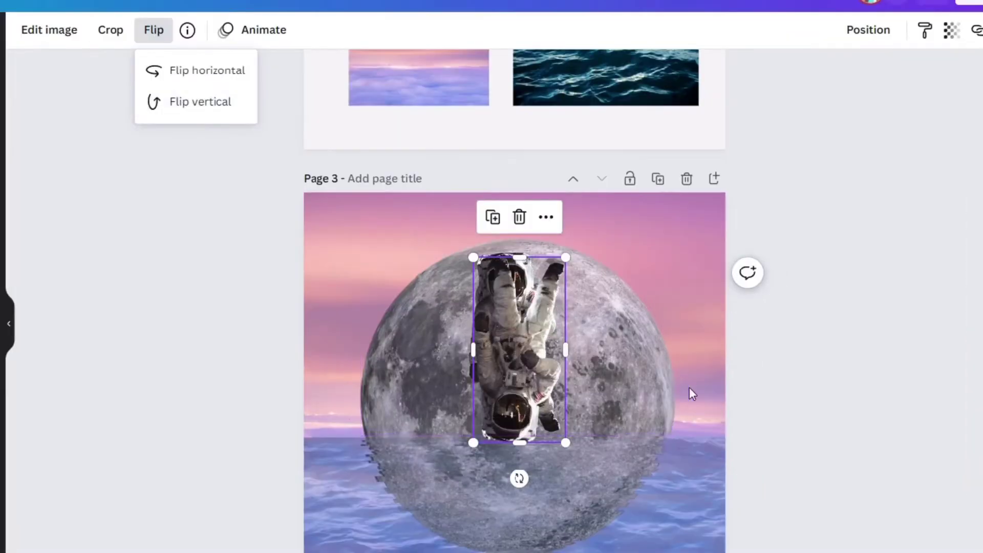
pyautogui.moveTo(505, 342); pyautogui.dragTo(502, 510)
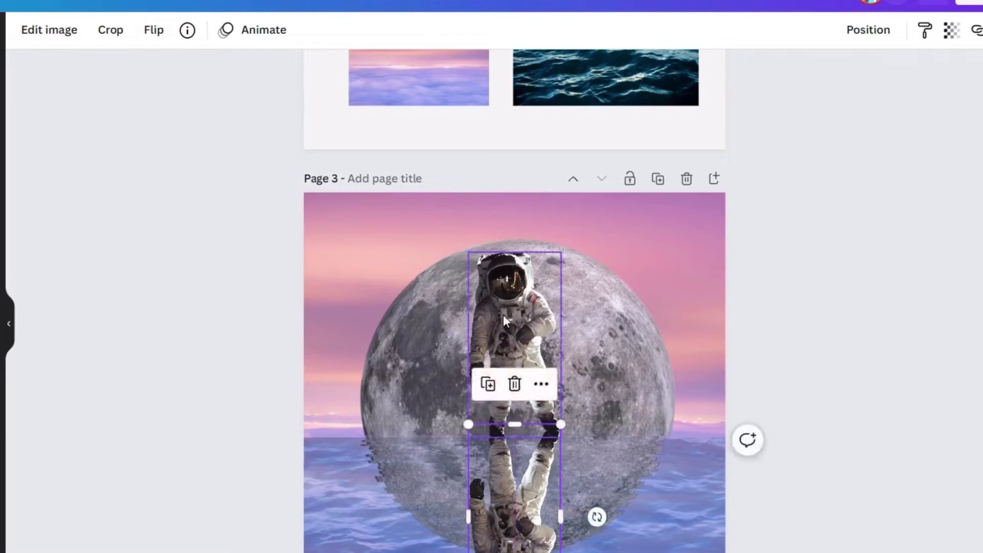
pyautogui.keyDown('shift'); pyautogui.click(503, 295); pyautogui.keyUp('shift')
pyautogui.moveTo(515, 398); pyautogui.dragTo(521, 425)
# Step: Group the two moon halves and nudge the group slightly down, keeping it horizontally centred on the page
pyautogui.click(596, 438)
pyautogui.keyDown('shift'); pyautogui.click(616, 474); pyautogui.keyUp('shift')
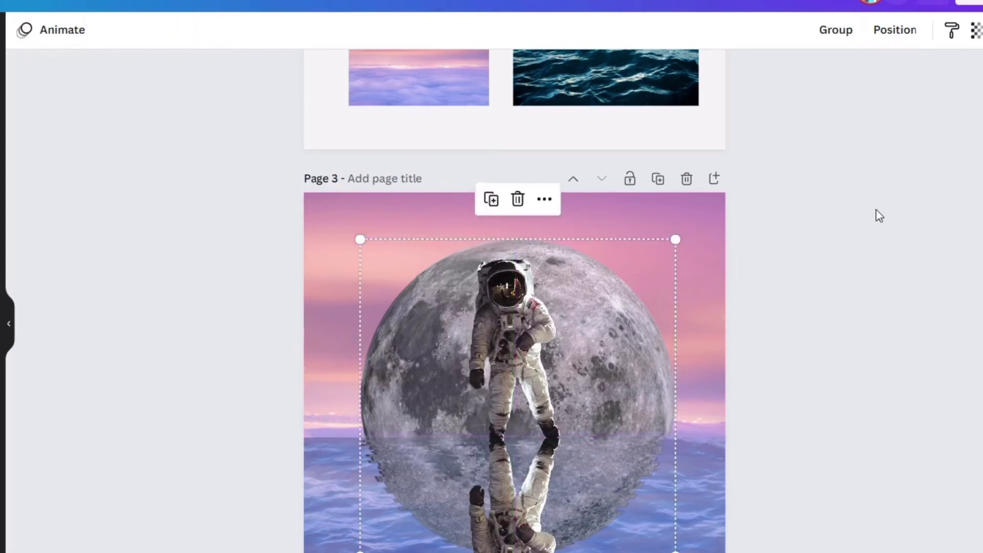
pyautogui.click(835, 31)
pyautogui.moveTo(645, 361); pyautogui.dragTo(641, 368)
# Step: Shrink the astronaut and its flipped copy together and move them so their feet meet near the waterline
pyautogui.click(541, 350)
pyautogui.keyDown('shift'); pyautogui.click(507, 538); pyautogui.keyUp('shift')
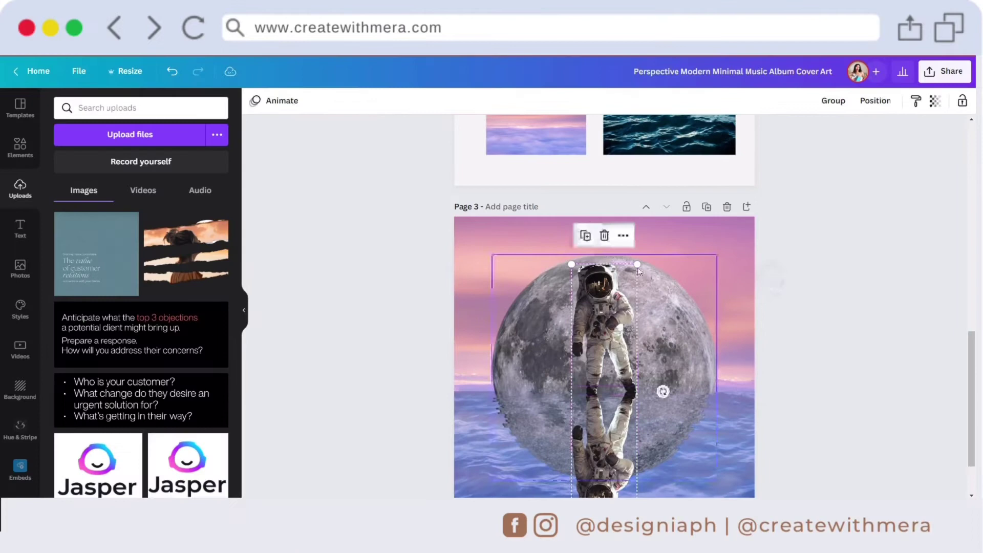
pyautogui.moveTo(637, 264); pyautogui.dragTo(631, 286)
pyautogui.moveTo(586, 441)
pyautogui.mouseDown()
pyautogui.moveTo(590, 414)
pyautogui.moveTo(594, 427)
pyautogui.moveTo(579, 427)
pyautogui.mouseUp()
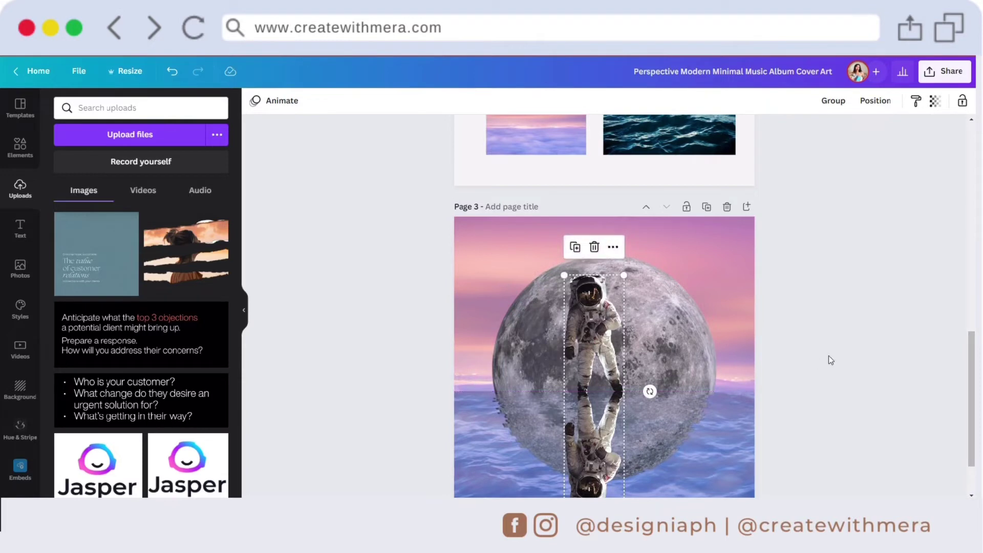
pyautogui.moveTo(582, 440); pyautogui.dragTo(585, 439)
pyautogui.scroll(-2, 975, 365)
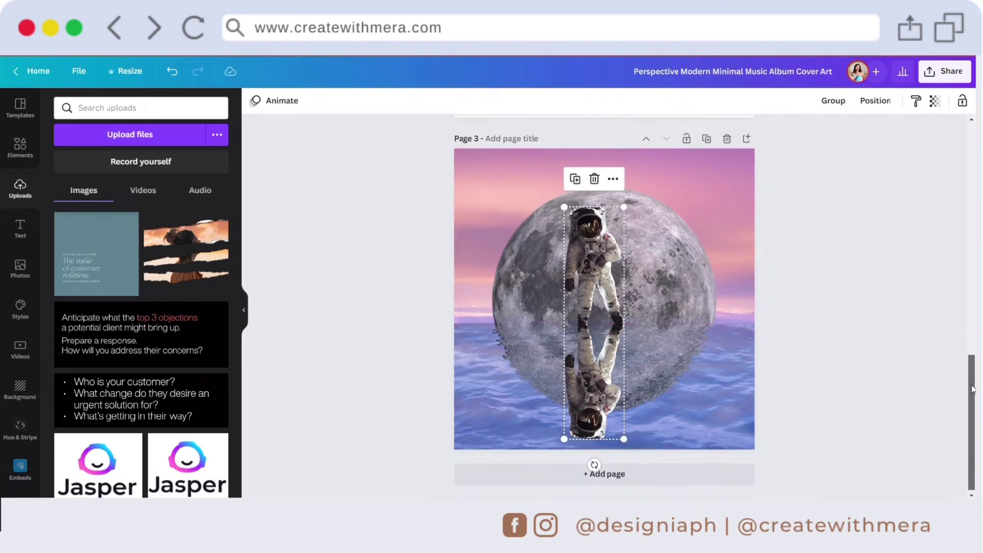
# Step: Group the astronaut with its flipped reflection
pyautogui.click(596, 311)
pyautogui.keyDown('shift'); pyautogui.click(580, 383); pyautogui.keyUp('shift')
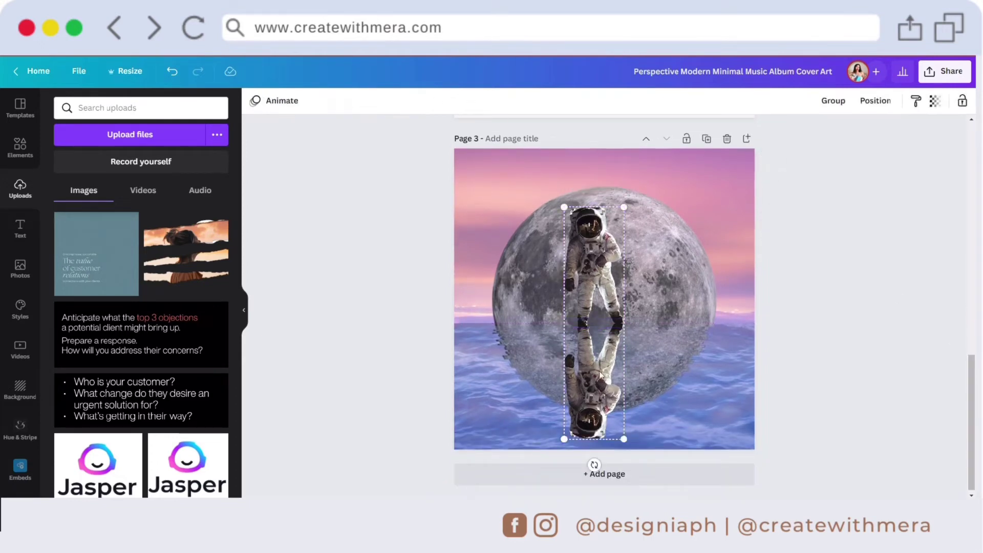
pyautogui.click(834, 100)
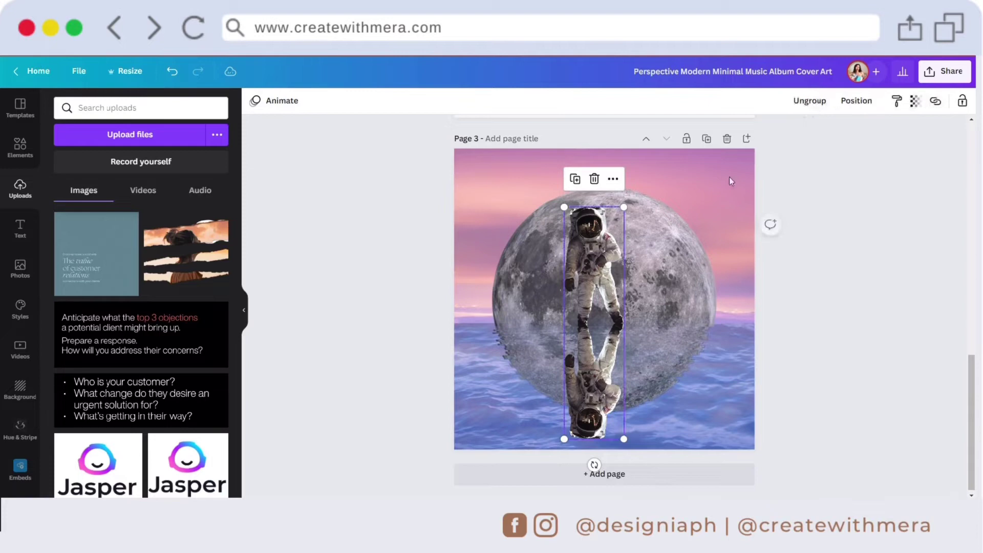
# Step: Enlarge the astronaut group slightly and centre it in front of the moon with the feet at the waterline
pyautogui.moveTo(623, 206); pyautogui.dragTo(631, 180)
pyautogui.moveTo(604, 262); pyautogui.dragTo(603, 269)
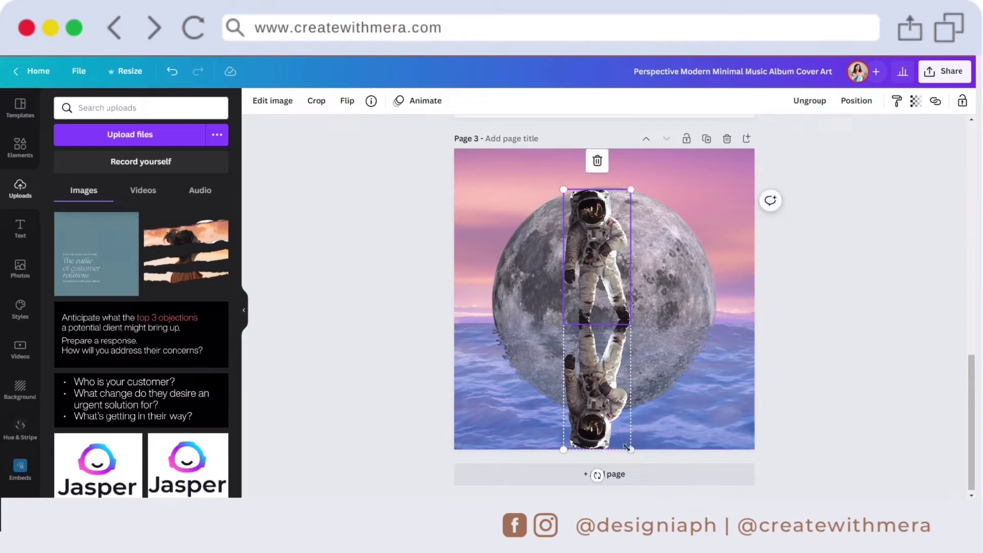
pyautogui.moveTo(630, 449); pyautogui.dragTo(626, 429)
pyautogui.moveTo(614, 382)
pyautogui.mouseDown()
pyautogui.moveTo(608, 391)
pyautogui.moveTo(610, 382)
pyautogui.mouseUp()
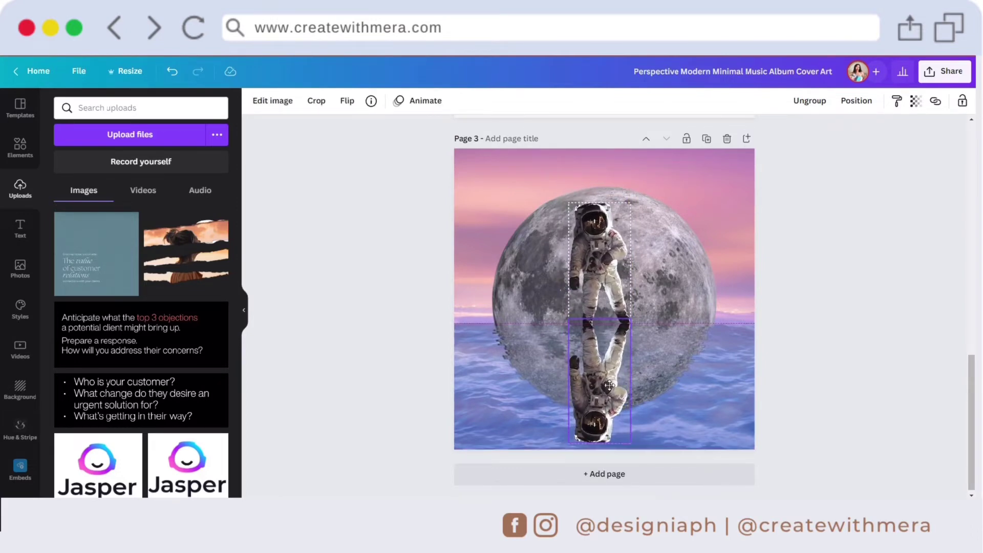
# Step: Apply the Minced variant of the Slice effect to the moon's reflection in the water
pyautogui.click(646, 389)
pyautogui.click(593, 408)
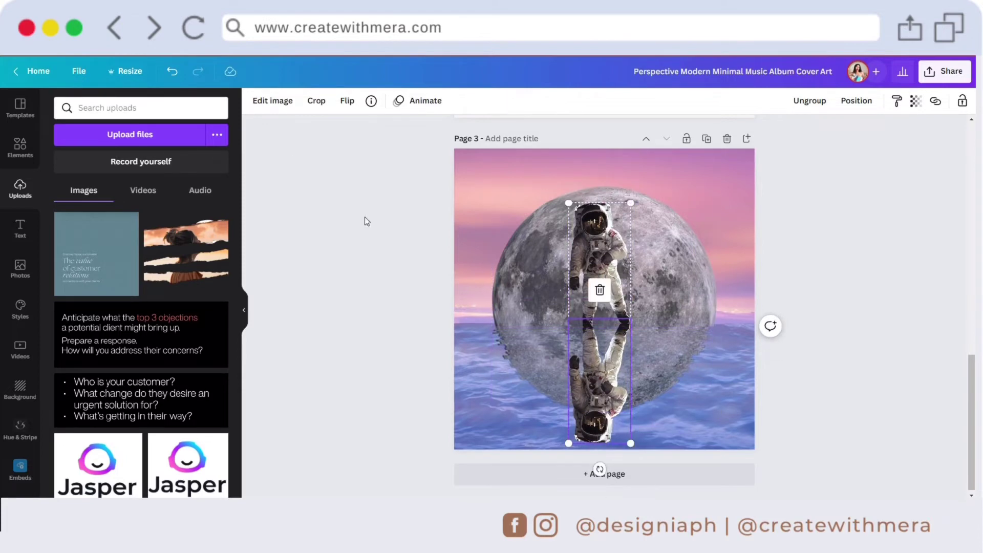
pyautogui.click(281, 101)
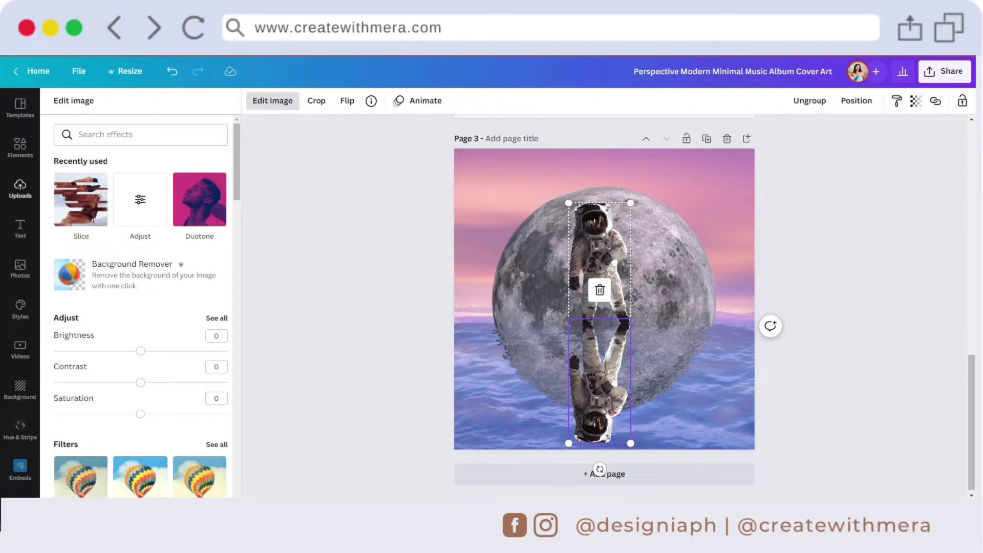
pyautogui.click(67, 205)
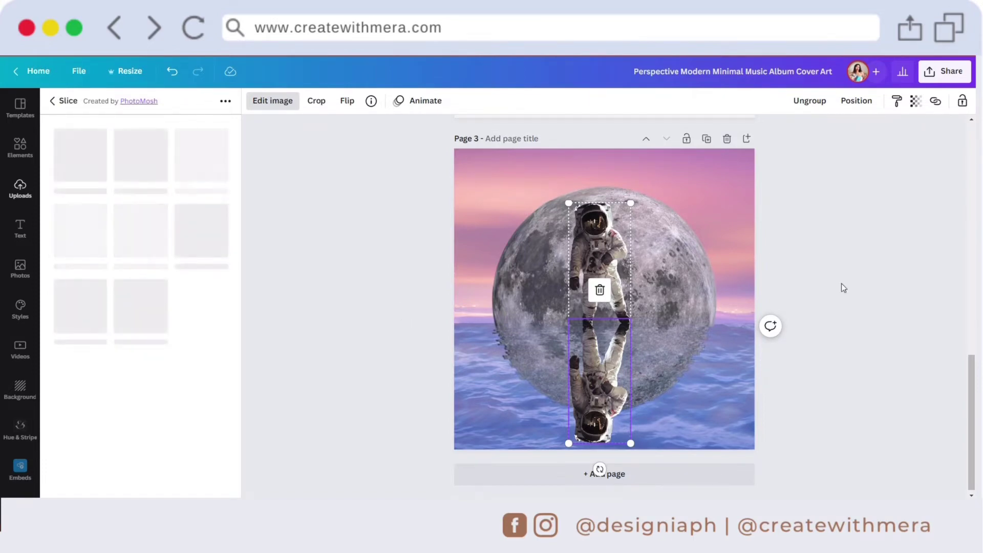
pyautogui.click(692, 344)
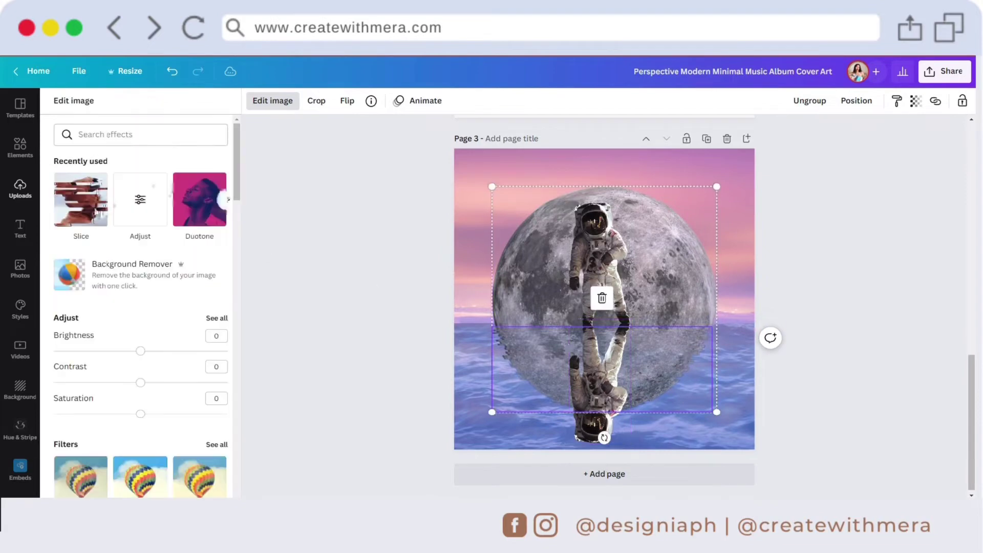
pyautogui.click(85, 201)
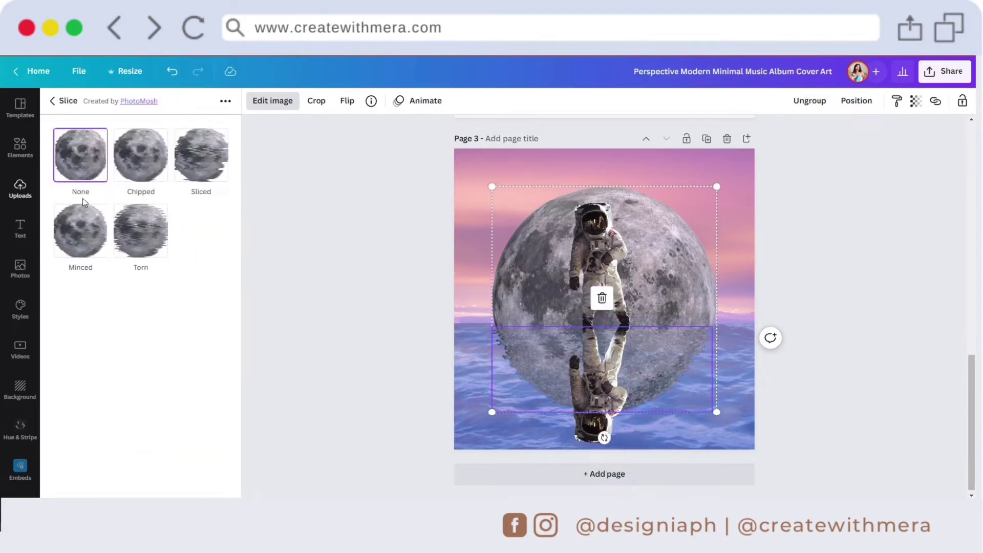
pyautogui.click(73, 241)
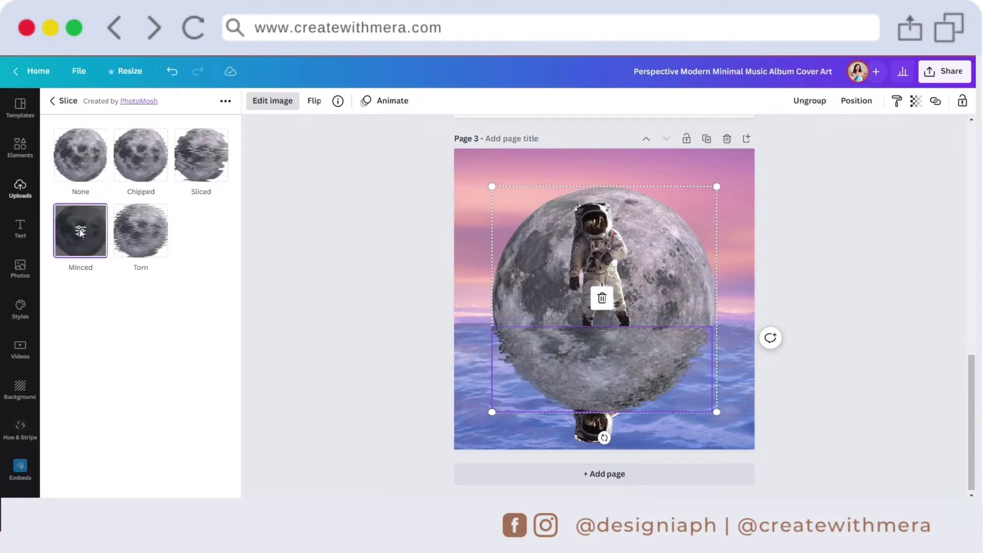
# Step: Set the moon reflection's Slice effect to 18 slices, offset 0.022 and position 0.52
pyautogui.click(80, 232)
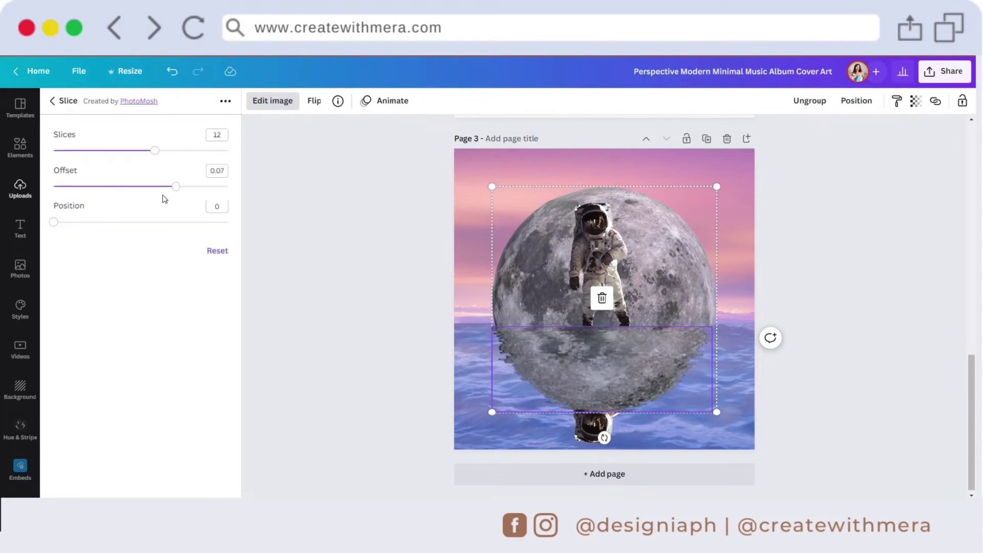
pyautogui.moveTo(52, 225); pyautogui.dragTo(145, 237)
pyautogui.moveTo(175, 186); pyautogui.dragTo(93, 206)
pyautogui.moveTo(152, 161)
pyautogui.mouseDown()
pyautogui.moveTo(55, 163)
pyautogui.moveTo(139, 166)
pyautogui.mouseUp()
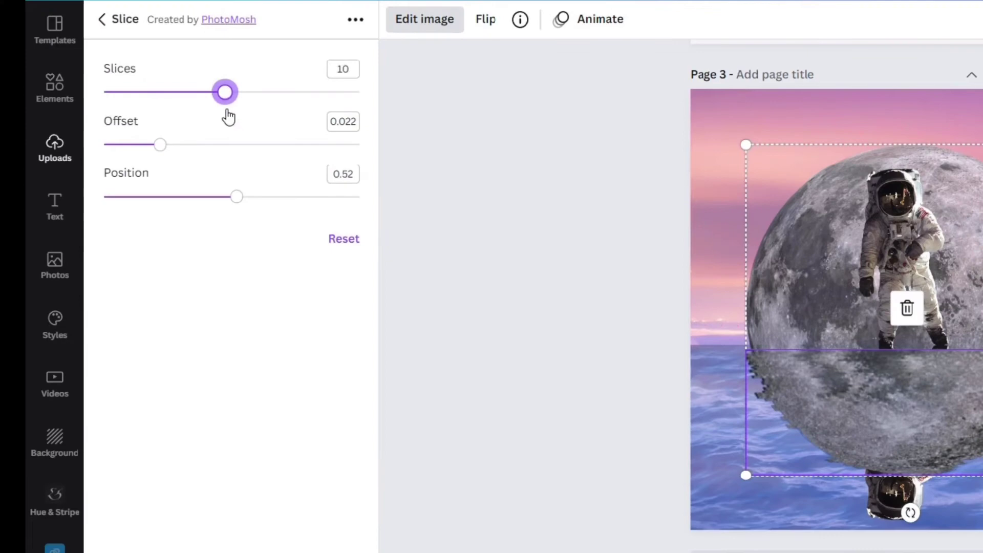
pyautogui.moveTo(227, 117); pyautogui.dragTo(327, 107)
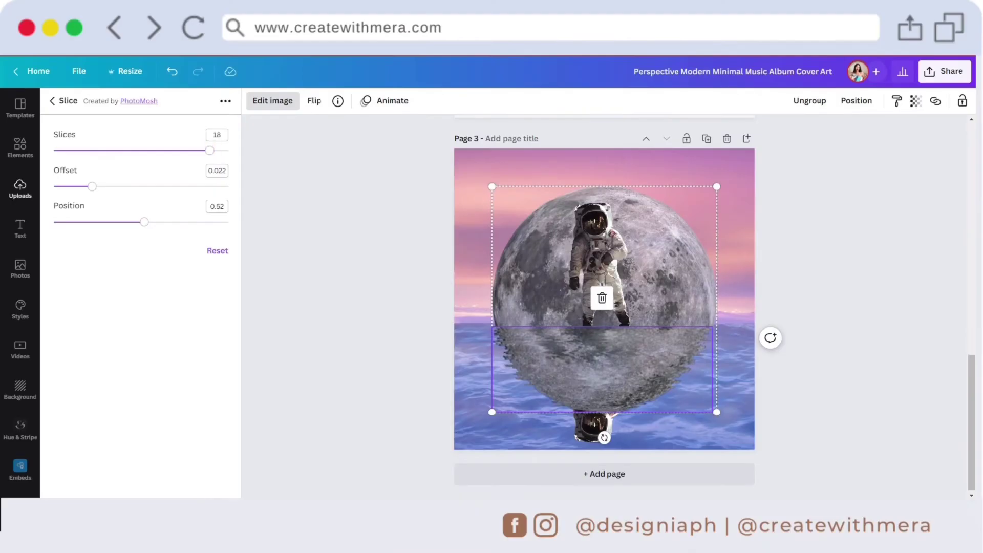
pyautogui.click(101, 19)
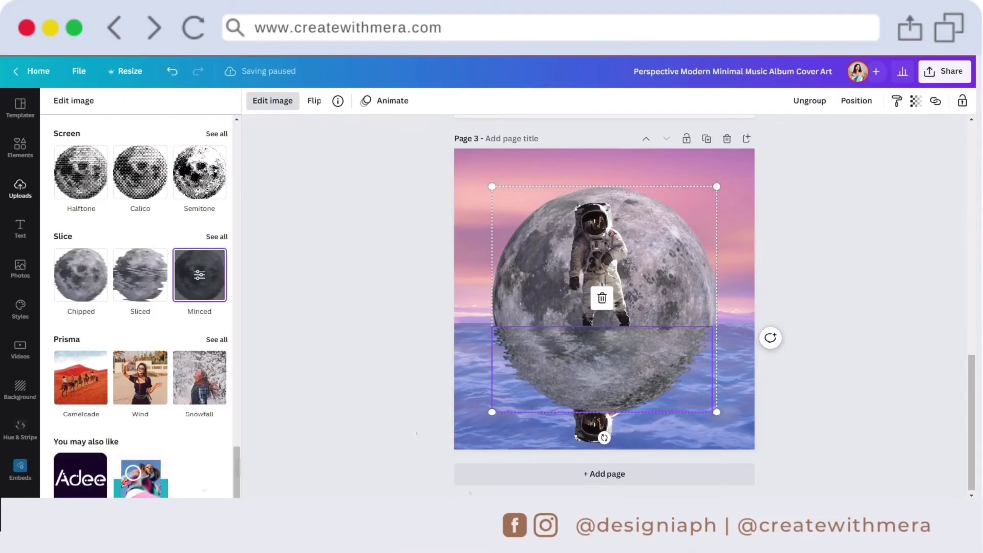
# Step: Apply the Minced Slice effect to the astronaut's reflection with 20 slices, offset 0.034 and position 0.98
pyautogui.click(583, 422)
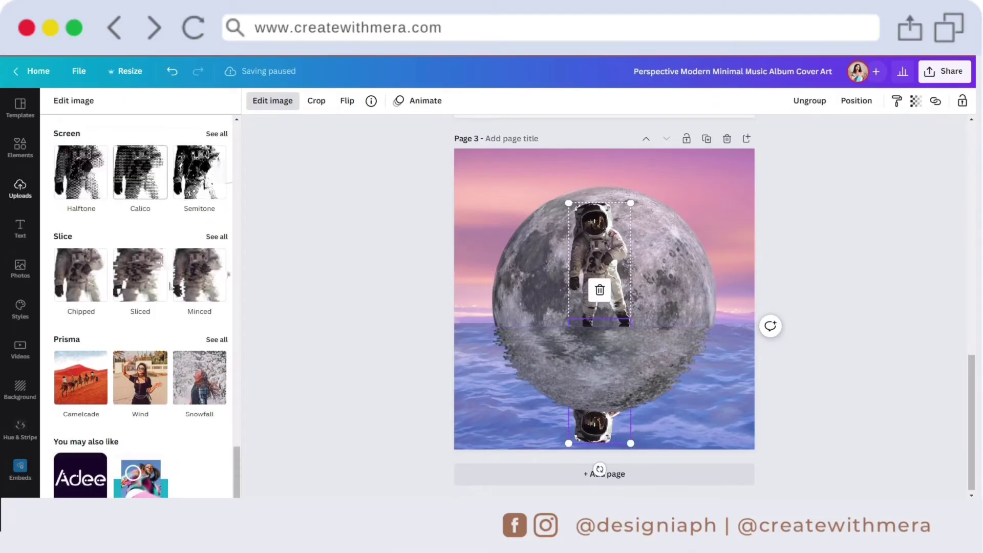
pyautogui.click(200, 274)
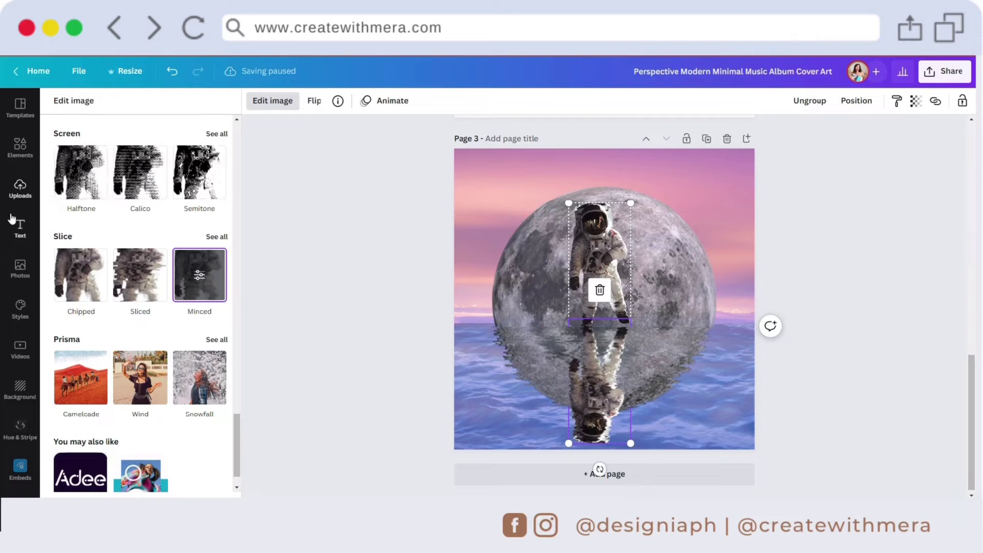
pyautogui.moveTo(208, 279)
pyautogui.click(200, 275)
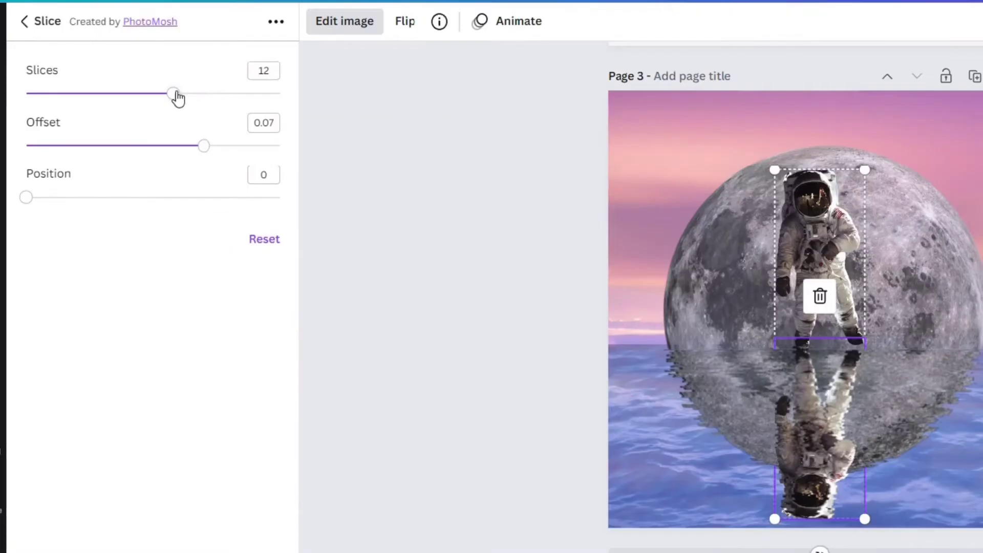
pyautogui.moveTo(156, 153); pyautogui.dragTo(209, 158)
pyautogui.moveTo(252, 105); pyautogui.dragTo(281, 114)
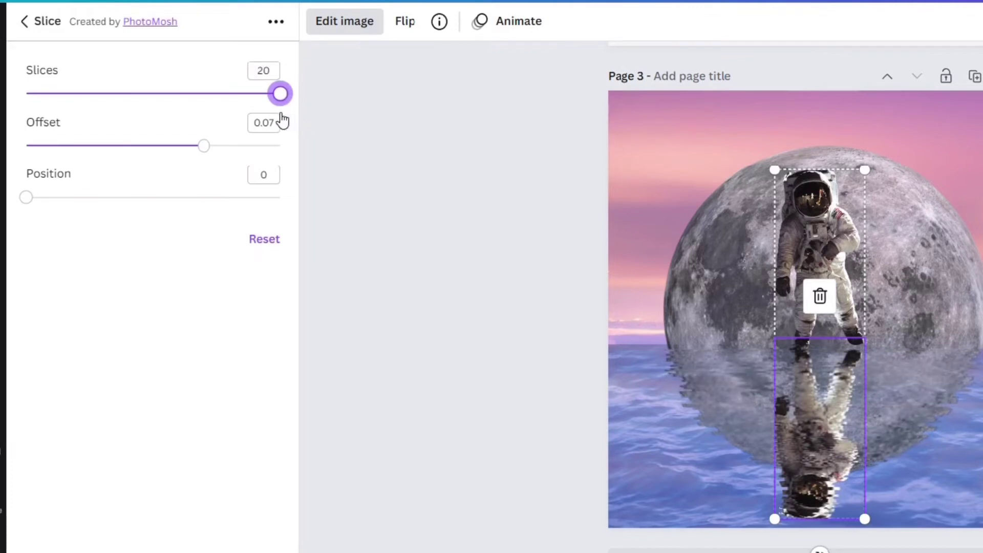
pyautogui.moveTo(282, 121); pyautogui.dragTo(262, 119)
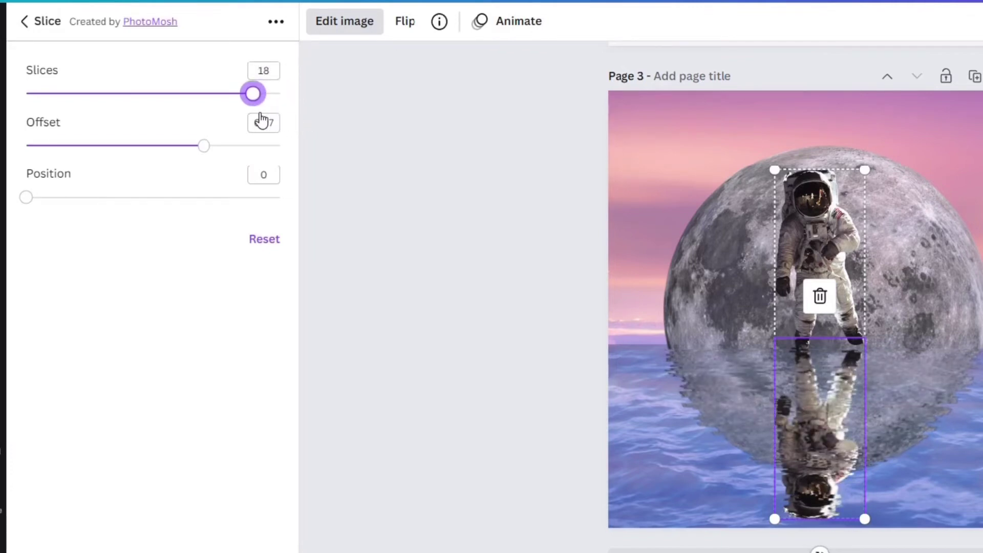
pyautogui.moveTo(203, 146); pyautogui.dragTo(113, 174)
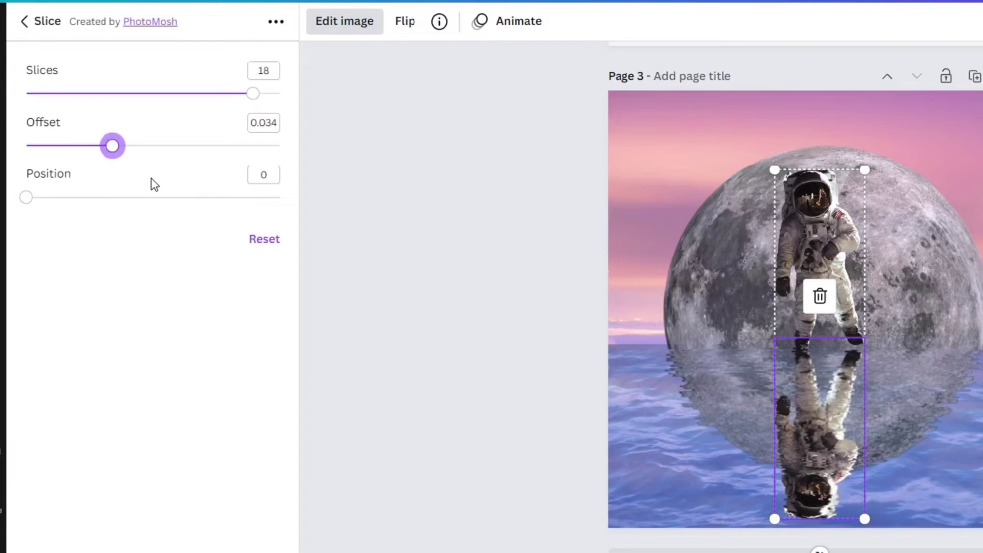
pyautogui.moveTo(265, 104); pyautogui.dragTo(327, 97)
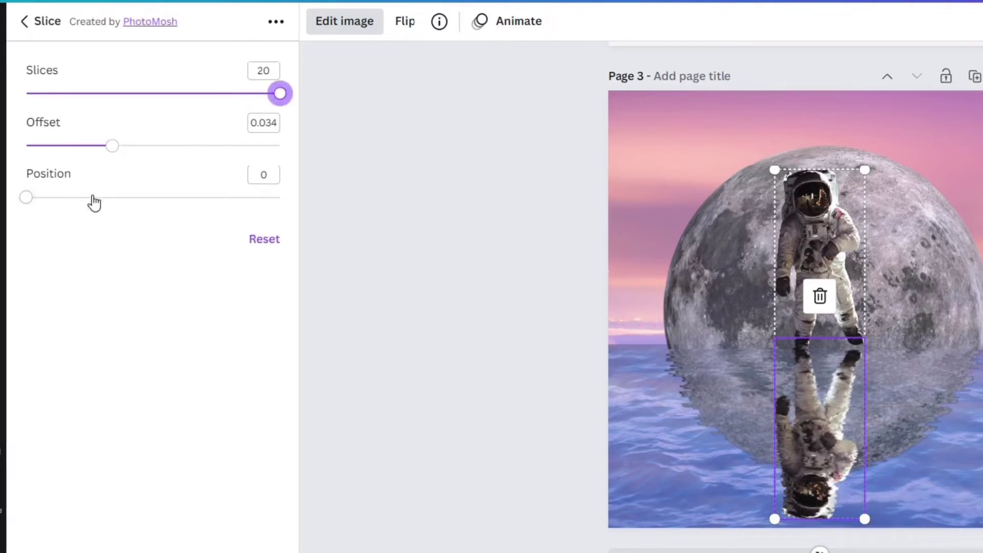
pyautogui.moveTo(26, 198); pyautogui.dragTo(278, 236)
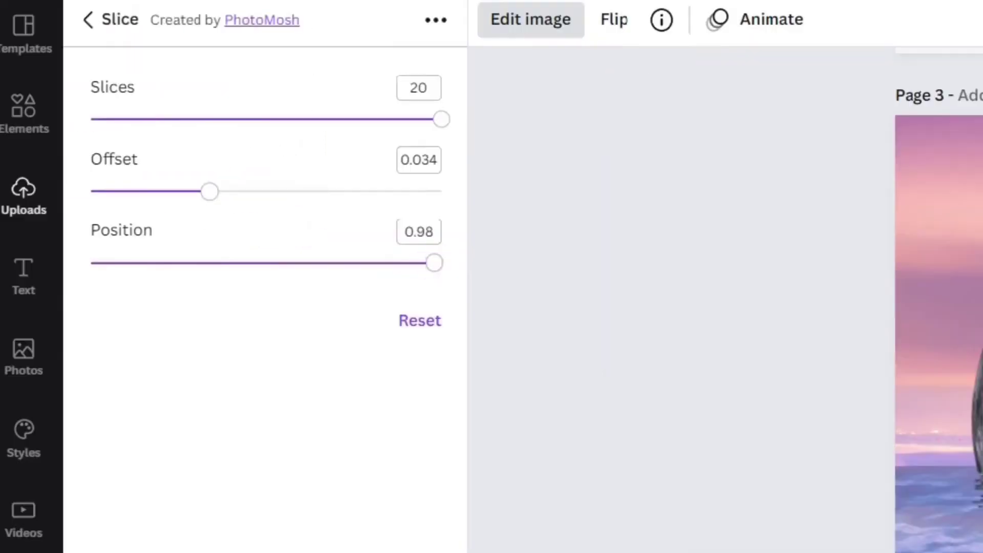
pyautogui.click(88, 20)
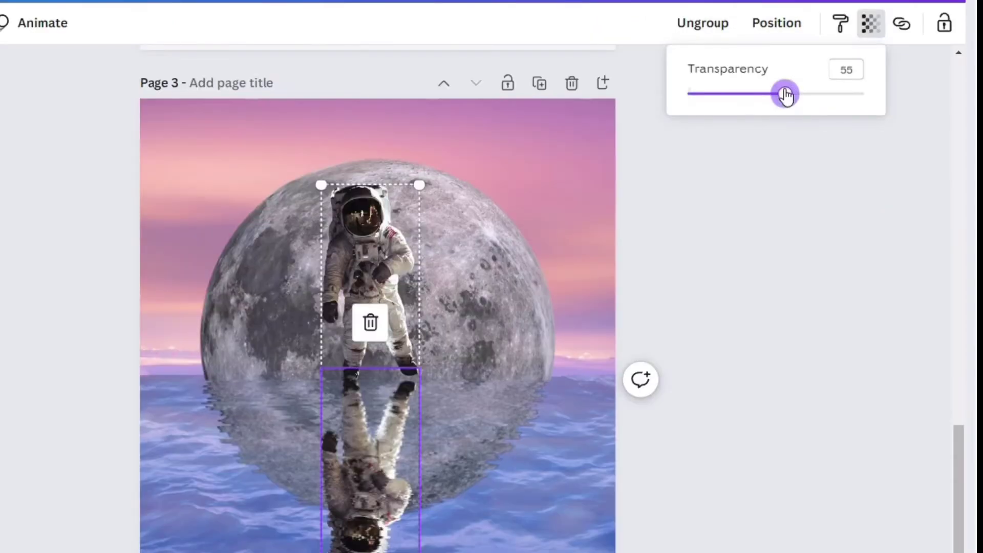
# Step: Set the transparency of the astronaut's reflection to 74
pyautogui.moveTo(789, 102); pyautogui.dragTo(757, 98)
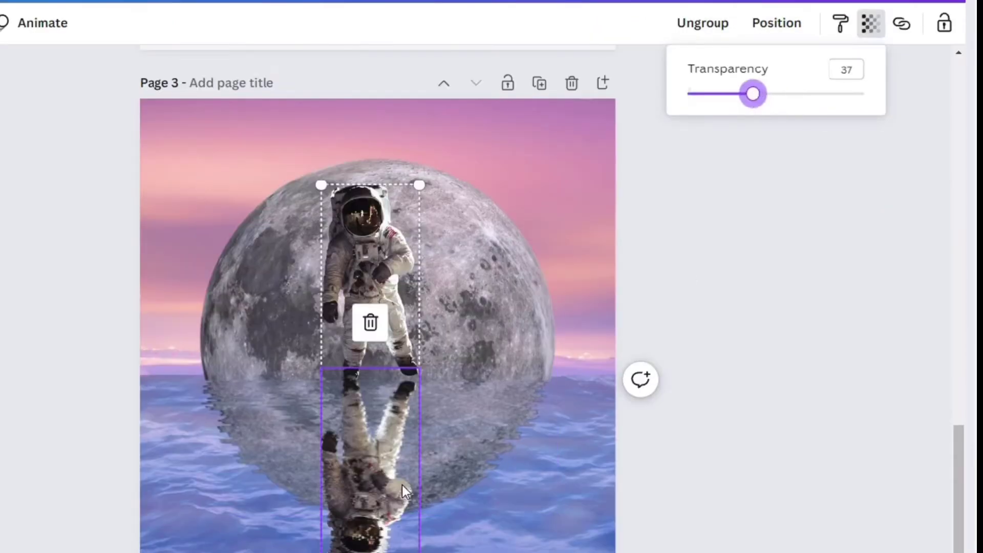
pyautogui.click(148, 229)
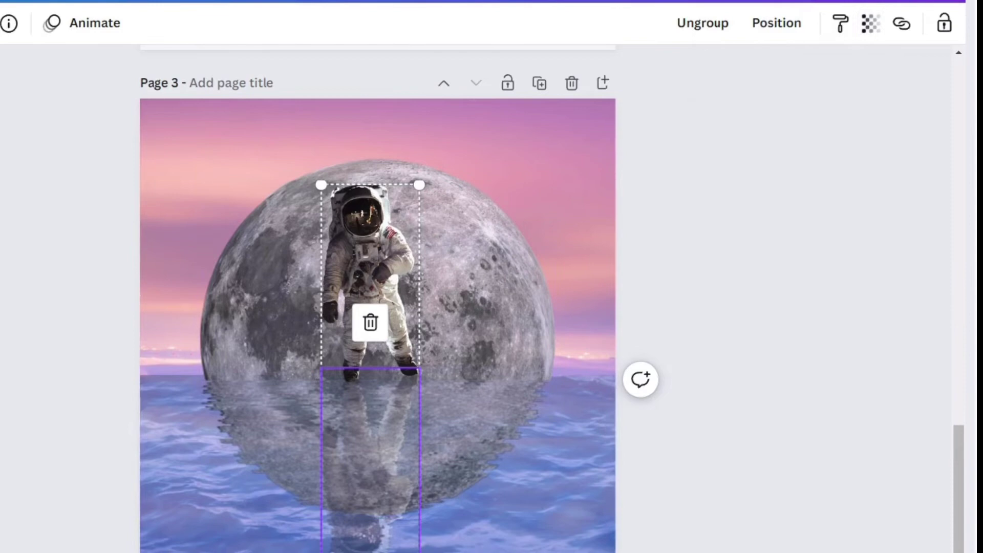
pyautogui.click(872, 24)
pyautogui.moveTo(773, 97); pyautogui.dragTo(816, 111)
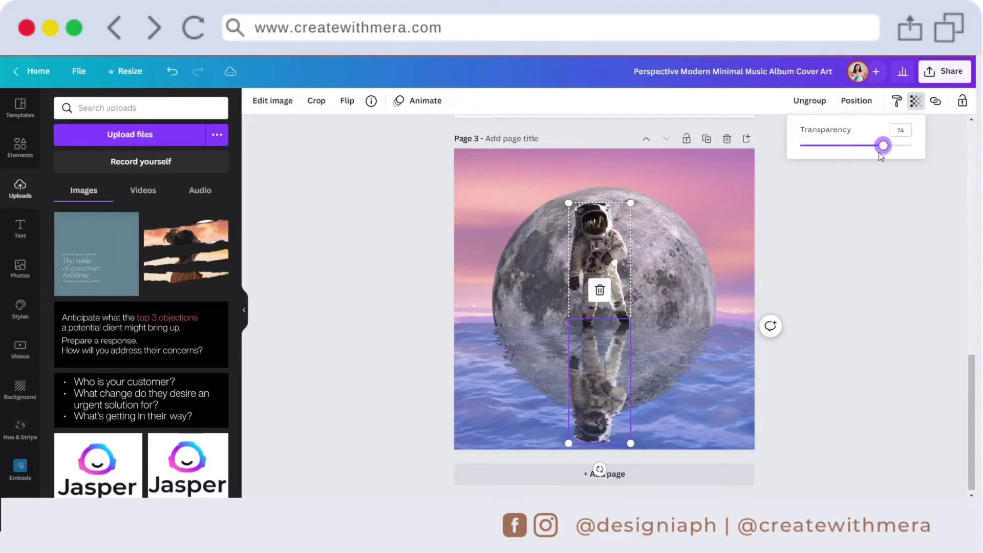
# Step: Add a blank page after page 3 and return to the album cover page
pyautogui.click(596, 474)
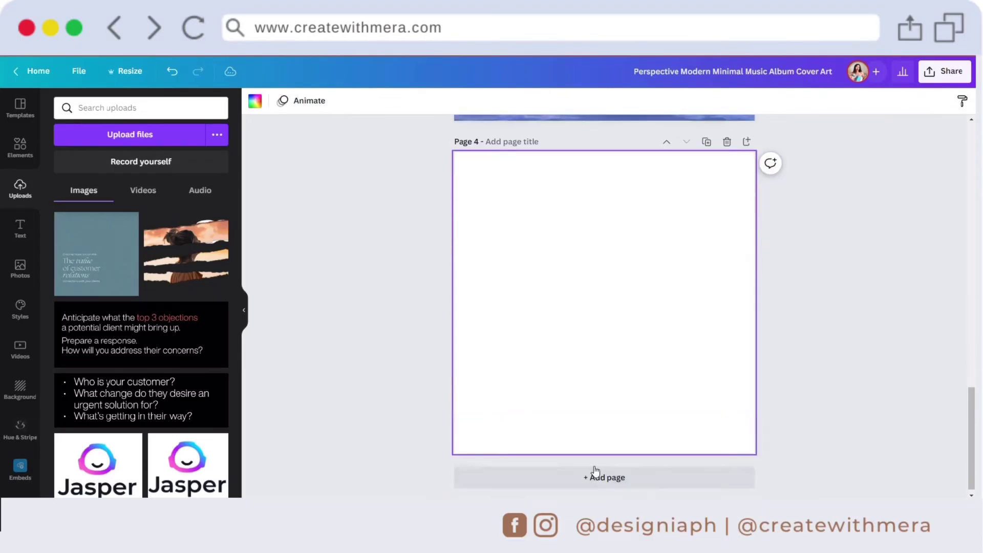
pyautogui.moveTo(969, 404); pyautogui.dragTo(969, 313)
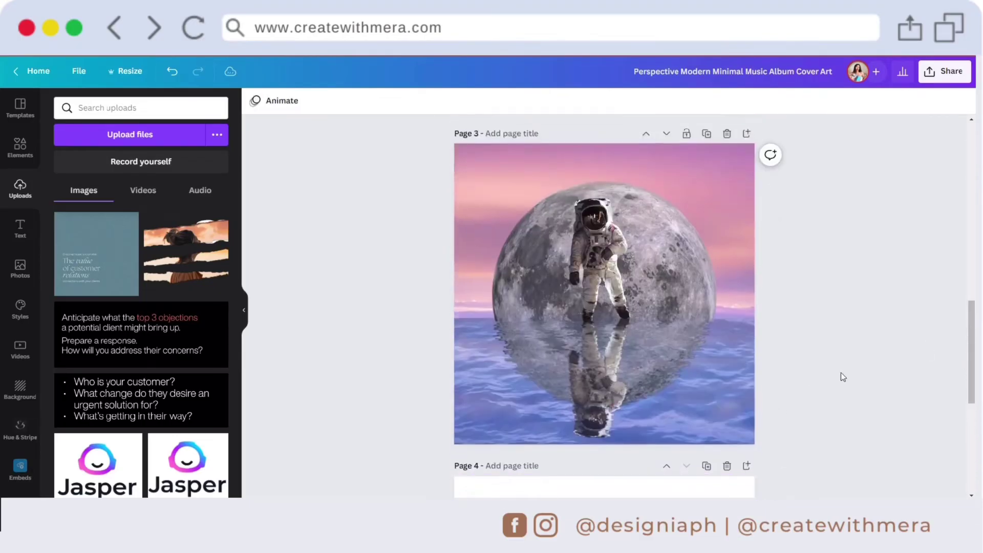
# Step: Shrink the astronaut group slightly and move it down so the feet sit at the waterline
pyautogui.click(591, 420)
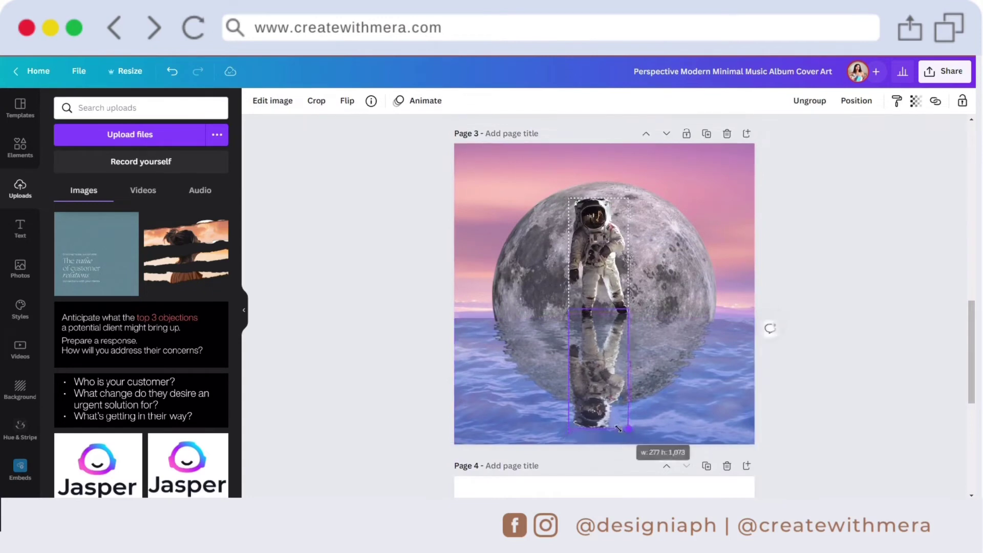
pyautogui.moveTo(598, 368); pyautogui.dragTo(598, 377)
pyautogui.click(415, 385)
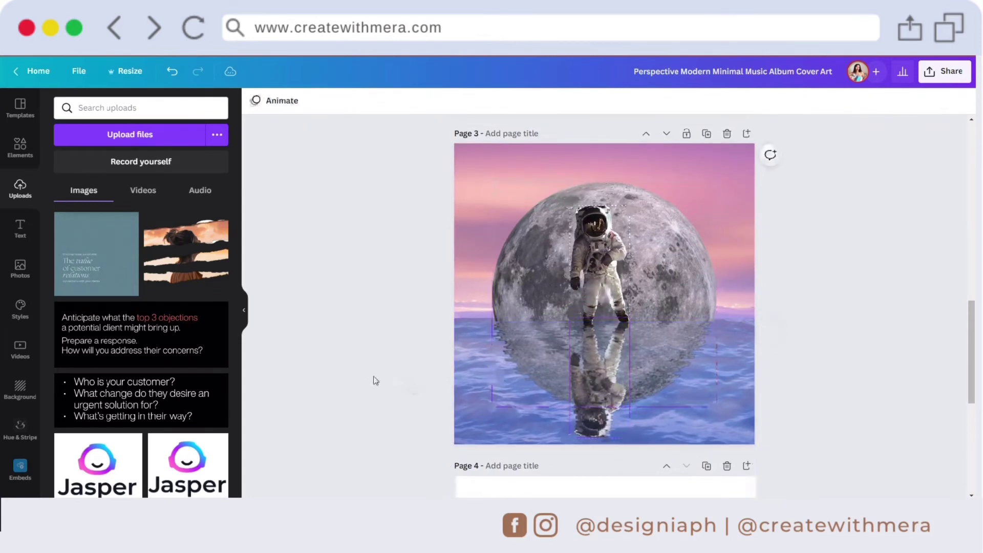
# Step: Set the transparency of the astronaut's reflection to 69
pyautogui.click(589, 390)
pyautogui.click(915, 102)
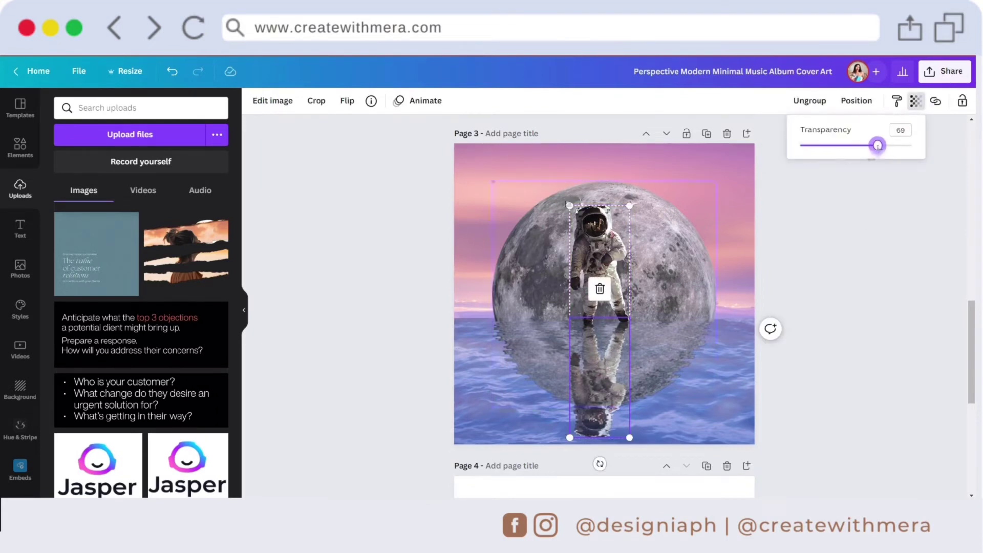
pyautogui.click(428, 247)
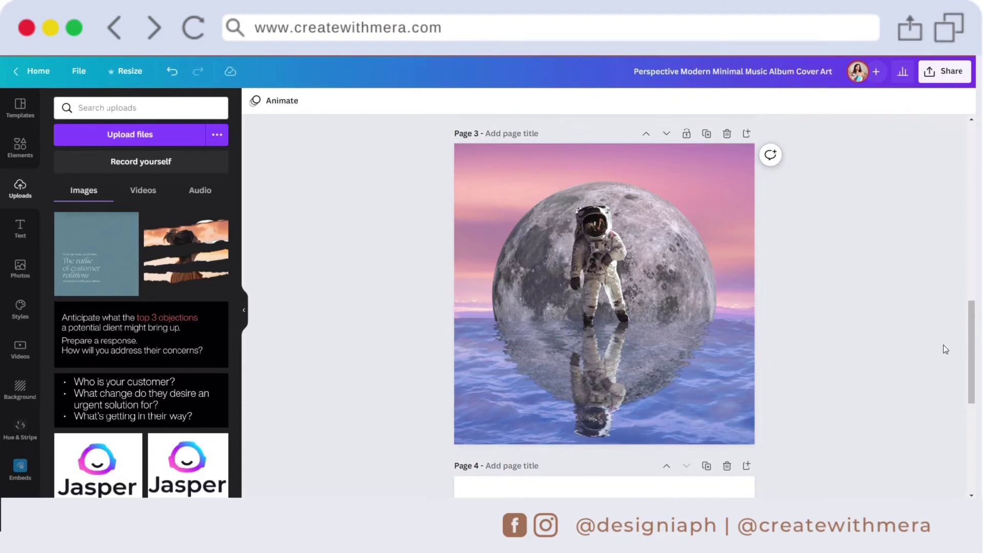
# Step: Copy the cloud group from the elements page onto the album cover, enlarge it and place it across the waterline at the moon's left side
pyautogui.moveTo(972, 353); pyautogui.dragTo(974, 279)
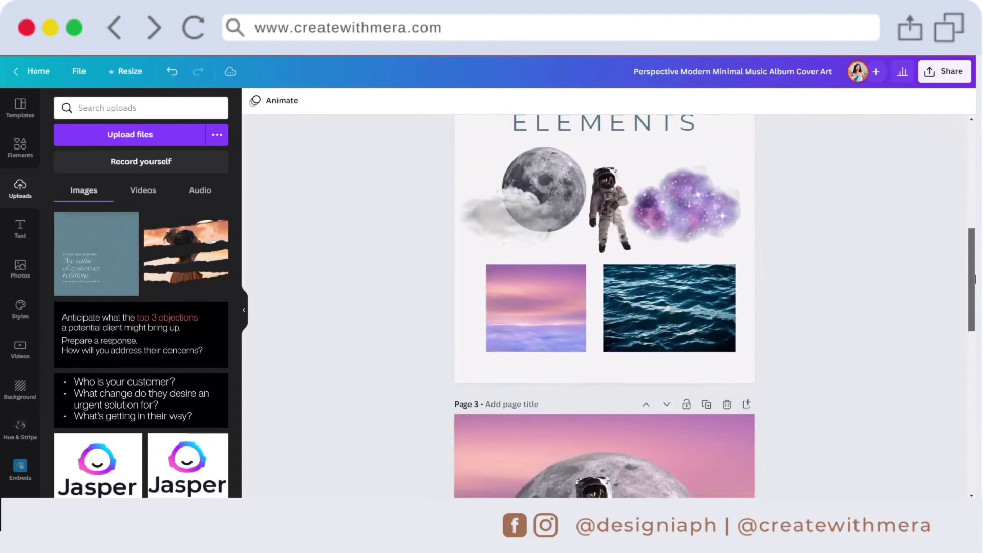
pyautogui.scroll(-2, 974, 279)
pyautogui.click(520, 170)
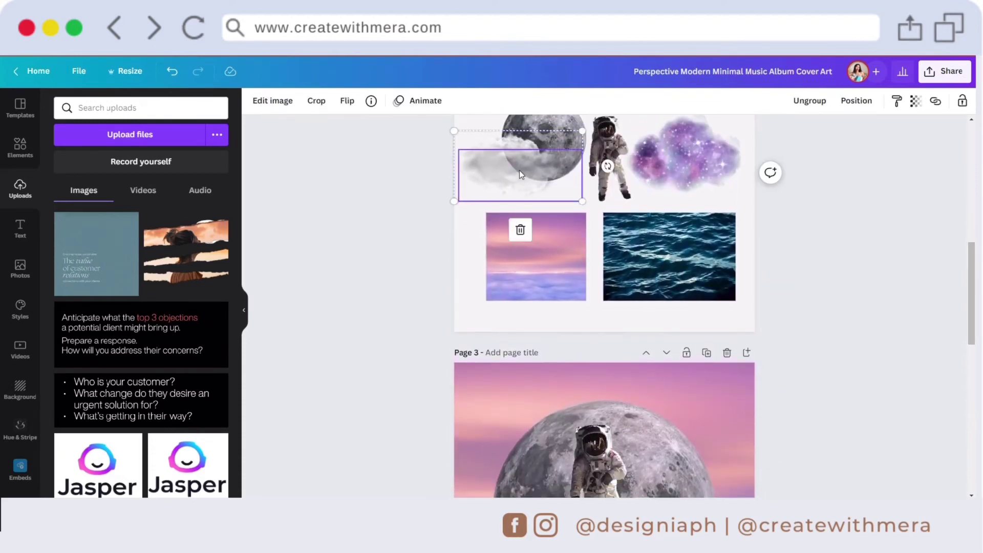
pyautogui.moveTo(973, 330); pyautogui.dragTo(973, 391)
pyautogui.click(484, 281)
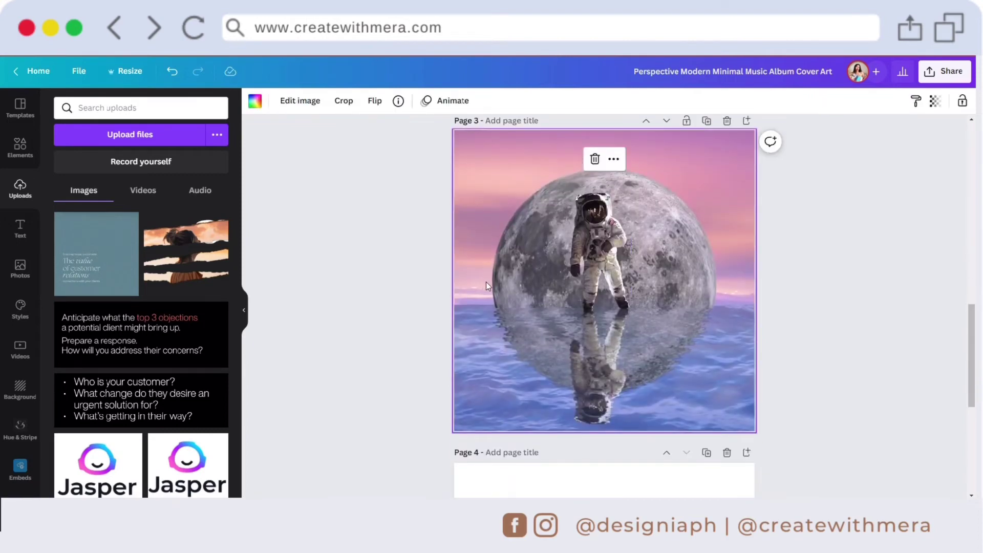
pyautogui.hotkey('ctrl', 'v')
pyautogui.moveTo(582, 302); pyautogui.dragTo(671, 347)
pyautogui.moveTo(535, 292); pyautogui.dragTo(497, 307)
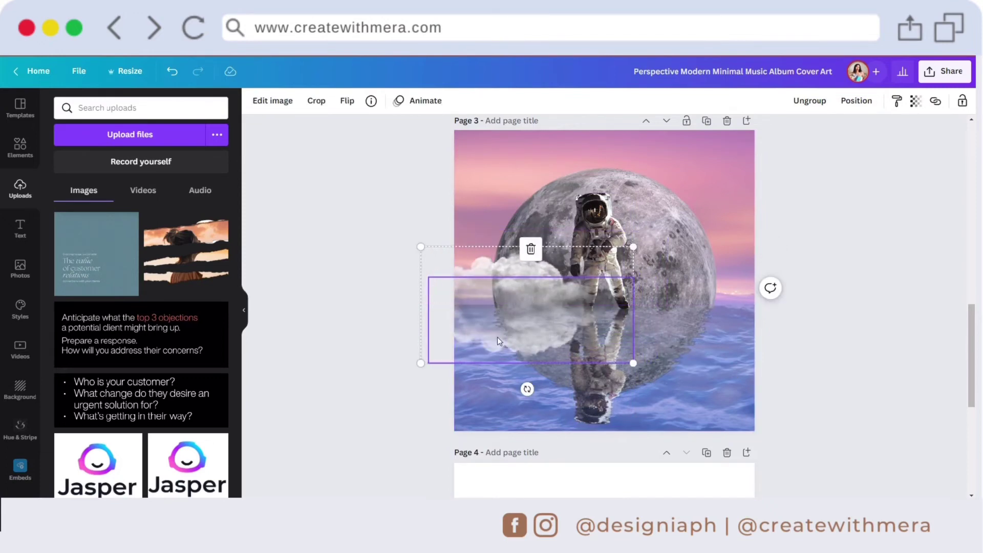
# Step: Lower the transparency value of the cloud's reflection on the water so it looks fainter
pyautogui.click(451, 336)
pyautogui.click(487, 346)
pyautogui.click(915, 100)
pyautogui.moveTo(883, 145); pyautogui.dragTo(848, 148)
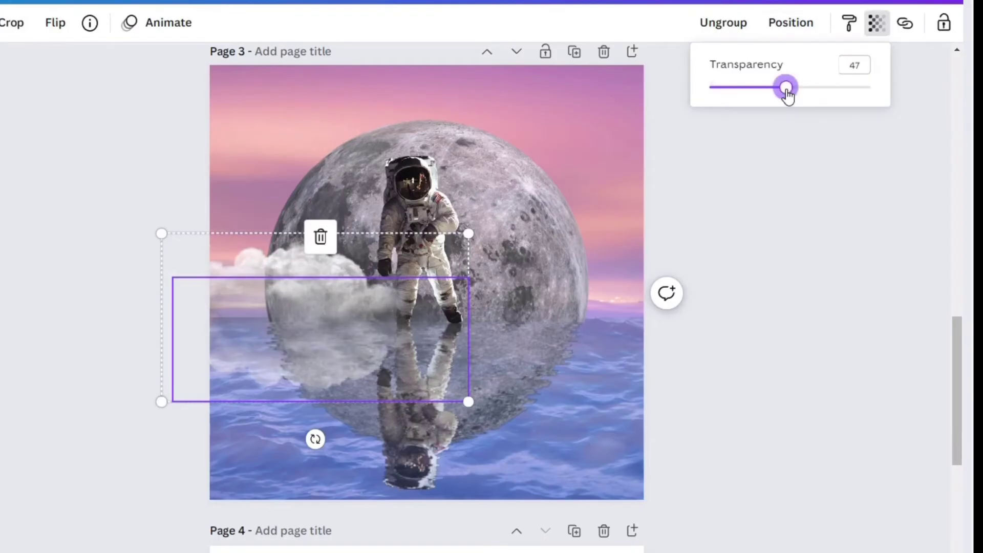
pyautogui.moveTo(778, 97); pyautogui.dragTo(780, 102)
pyautogui.click(66, 377)
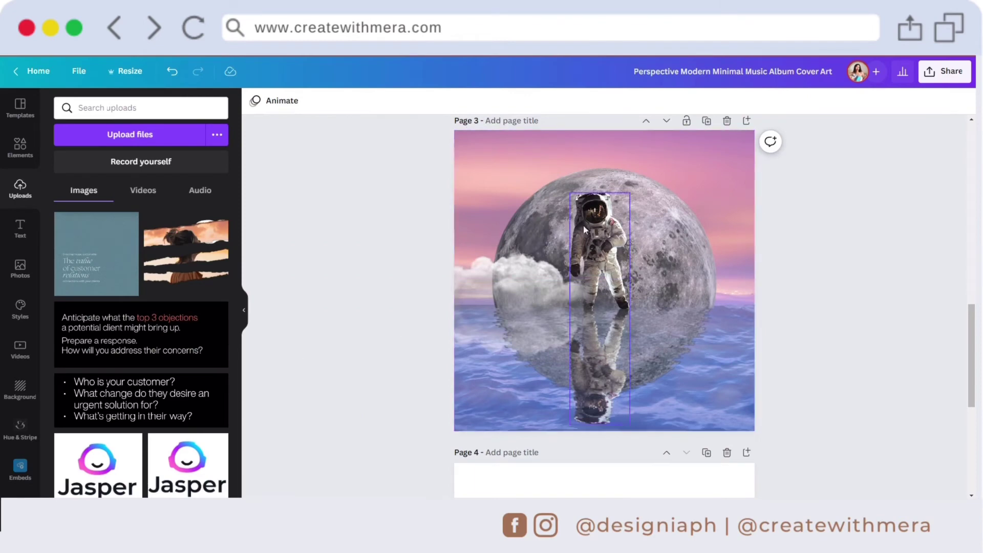
# Step: Place a copy of the cloud without its reflection in the cover's upper-right sky and flip it vertically
pyautogui.click(510, 285)
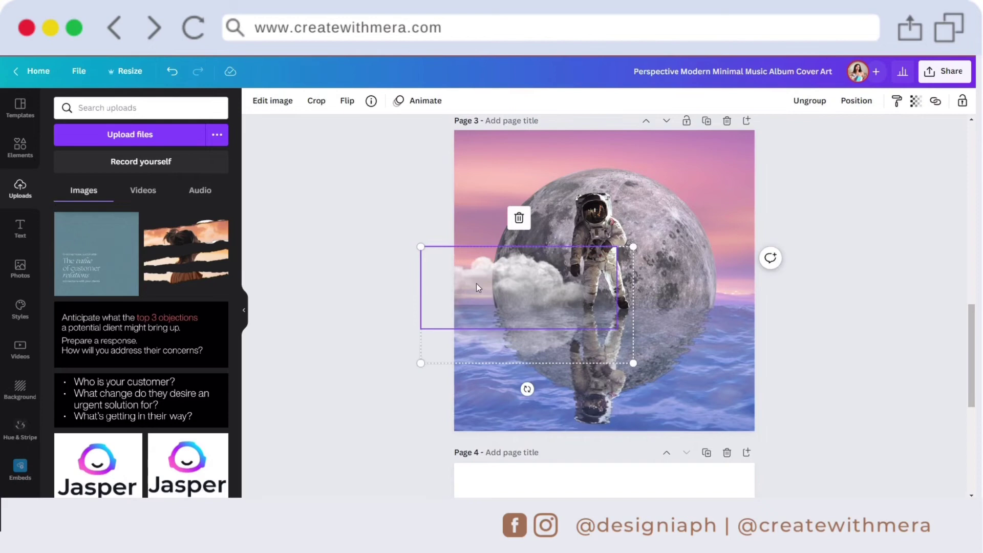
pyautogui.click(725, 159)
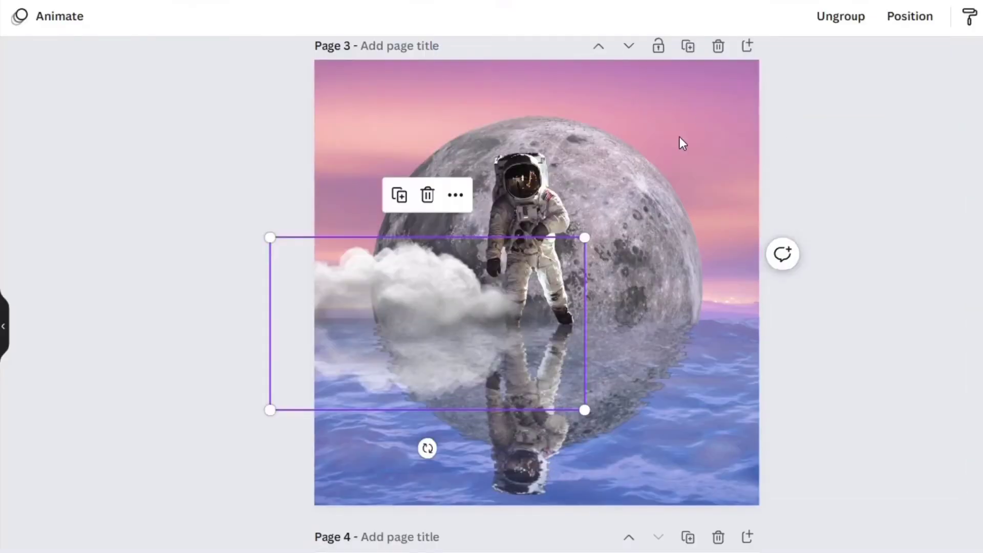
pyautogui.moveTo(448, 291); pyautogui.dragTo(744, 129)
pyautogui.press('Delete')
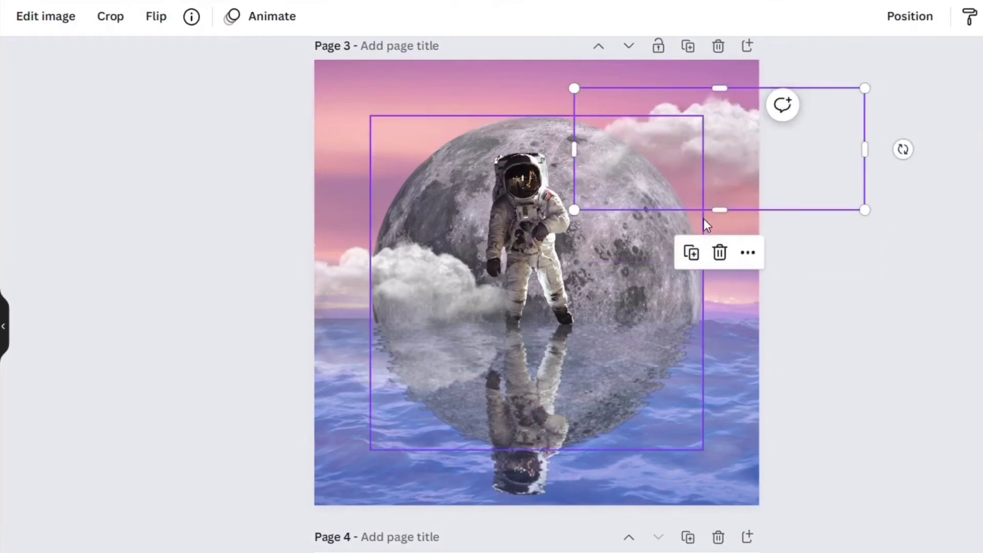
pyautogui.click(154, 18)
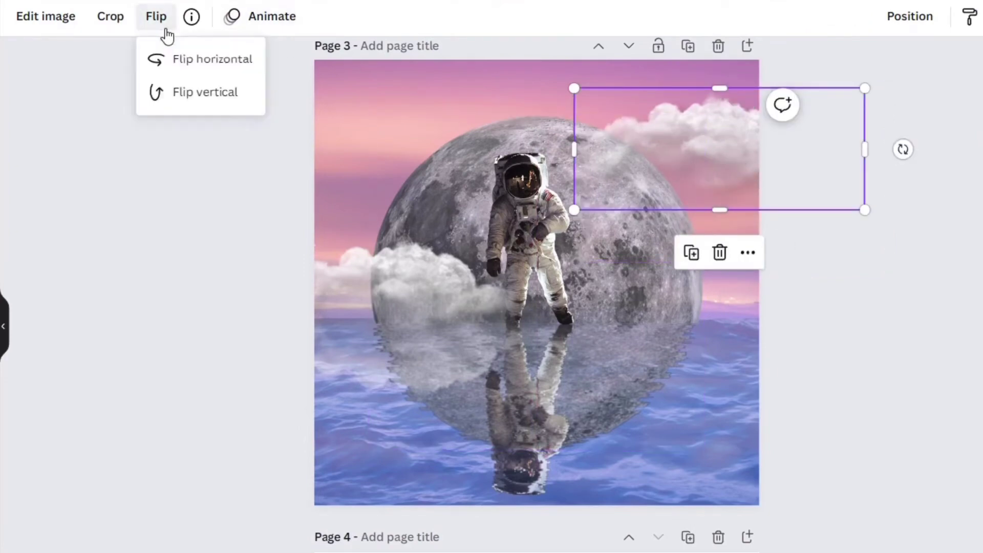
pyautogui.click(172, 105)
# Step: Place another copy of the cloud in the lower-right ocean area and flip it vertically so it stands upright
pyautogui.moveTo(742, 128); pyautogui.dragTo(716, 493)
pyautogui.click(661, 179)
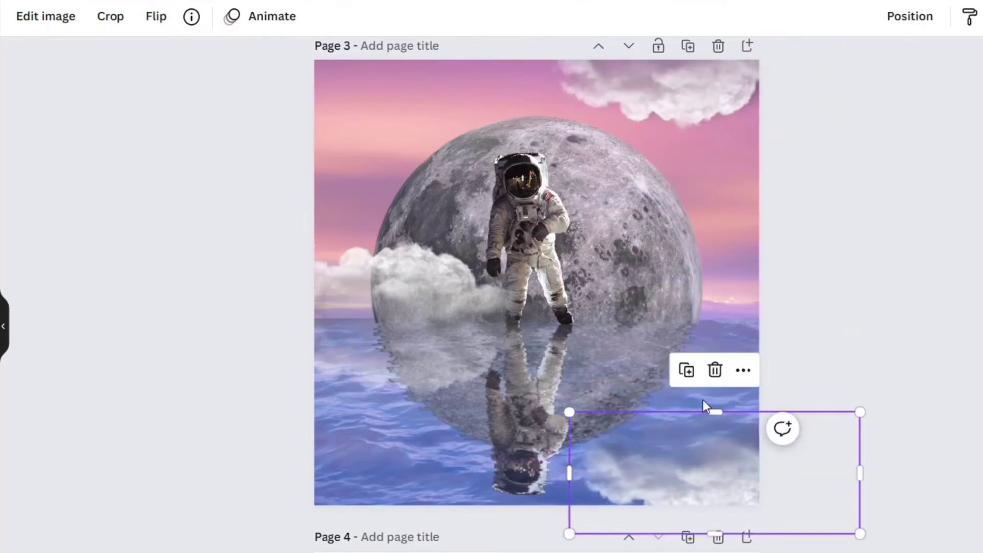
pyautogui.click(154, 23)
pyautogui.click(176, 95)
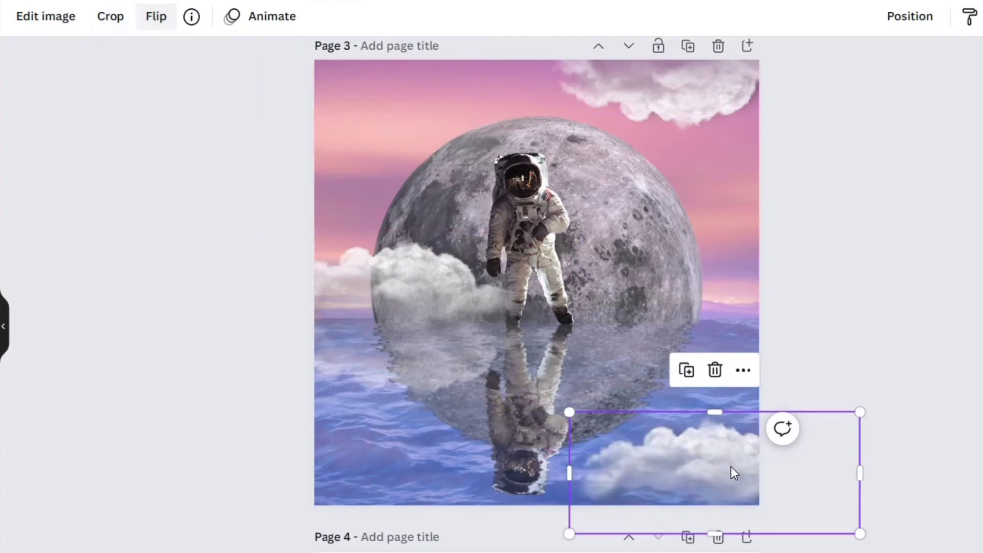
# Step: Shift the upper-right cloud further toward the cover's right edge and fade the lower-right cloud by lowering its transparency value
pyautogui.moveTo(675, 99); pyautogui.dragTo(695, 98)
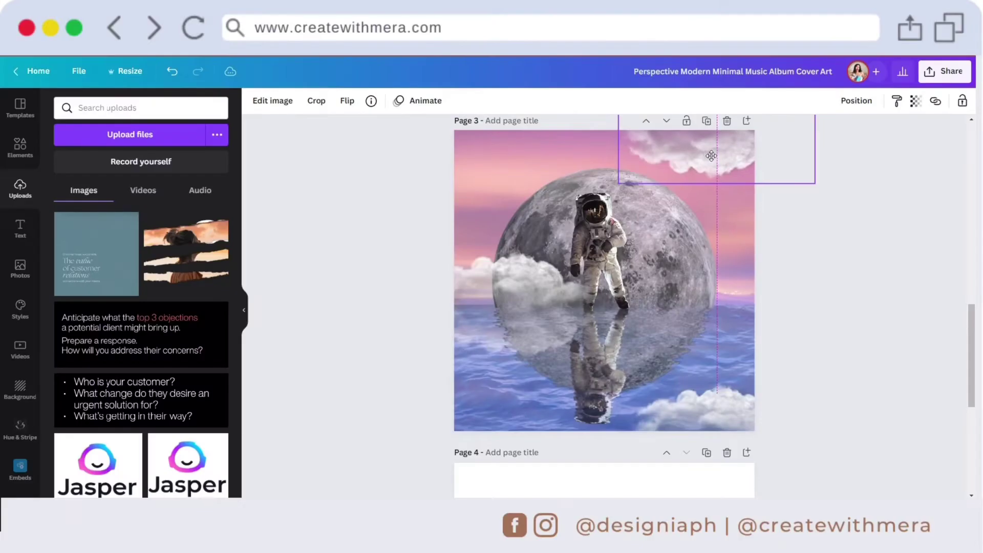
pyautogui.moveTo(711, 156); pyautogui.dragTo(722, 154)
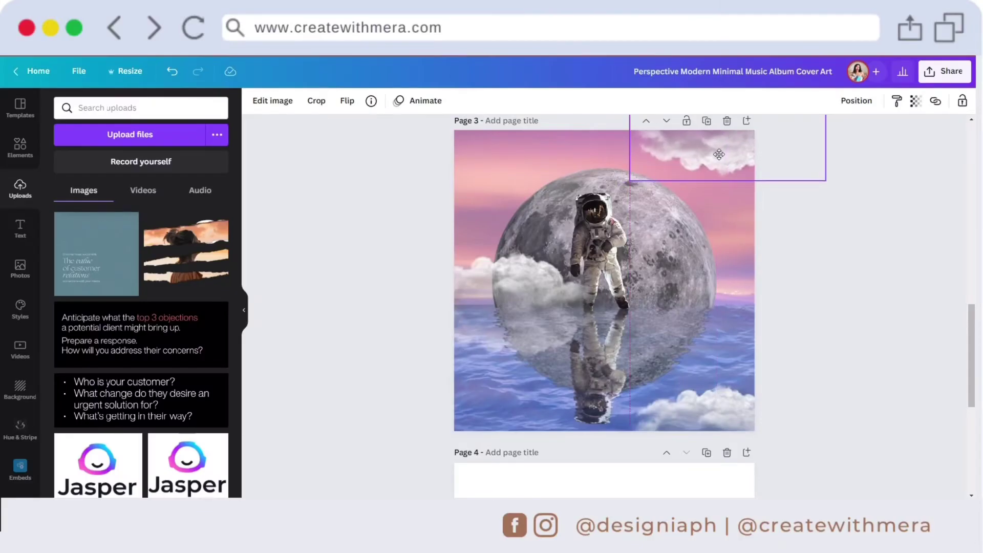
pyautogui.click(722, 432)
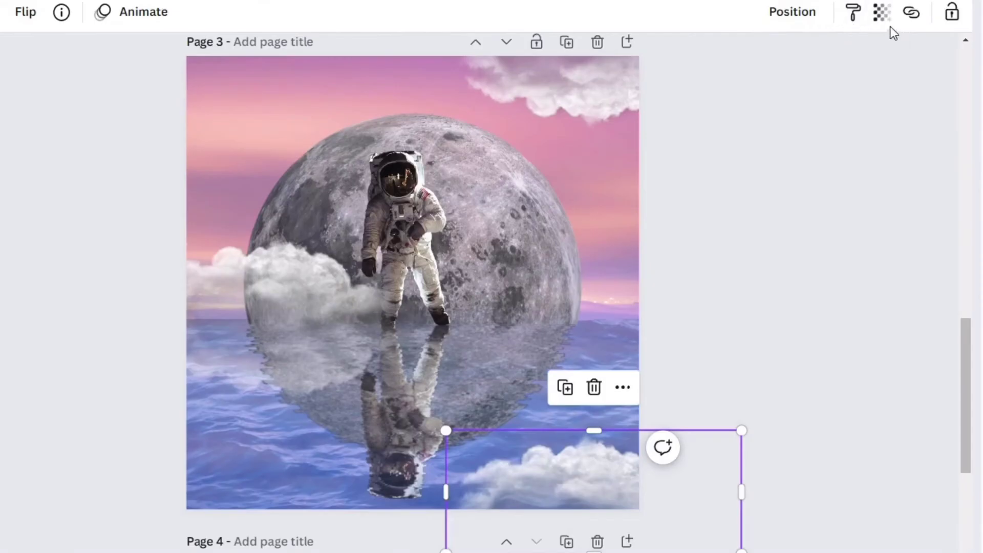
pyautogui.click(915, 101)
pyautogui.moveTo(825, 80); pyautogui.dragTo(795, 69)
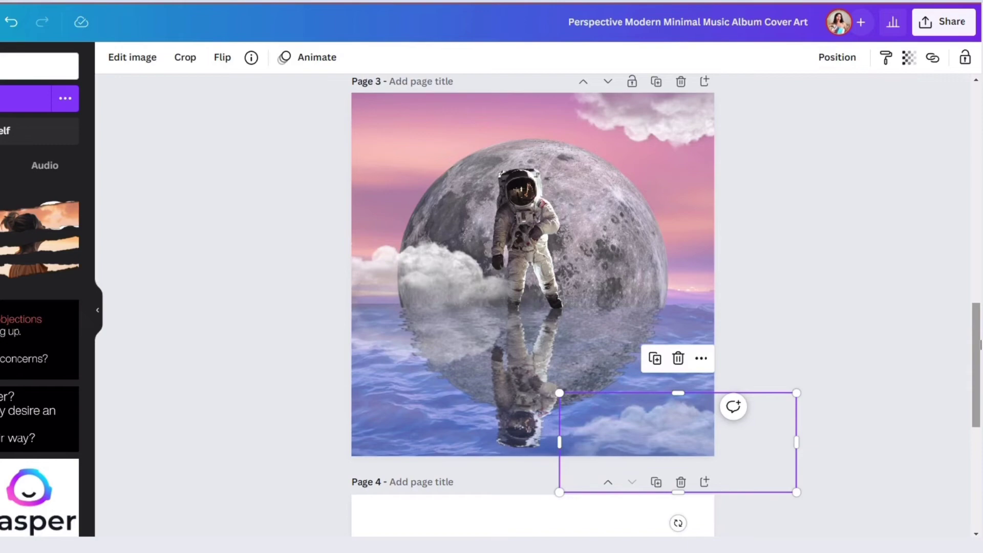
# Step: Copy the starry purple galaxy cloud from the elements page onto the cover, position it over the moon and send it behind the moon
pyautogui.scroll(8, 620, 304)
pyautogui.click(630, 236)
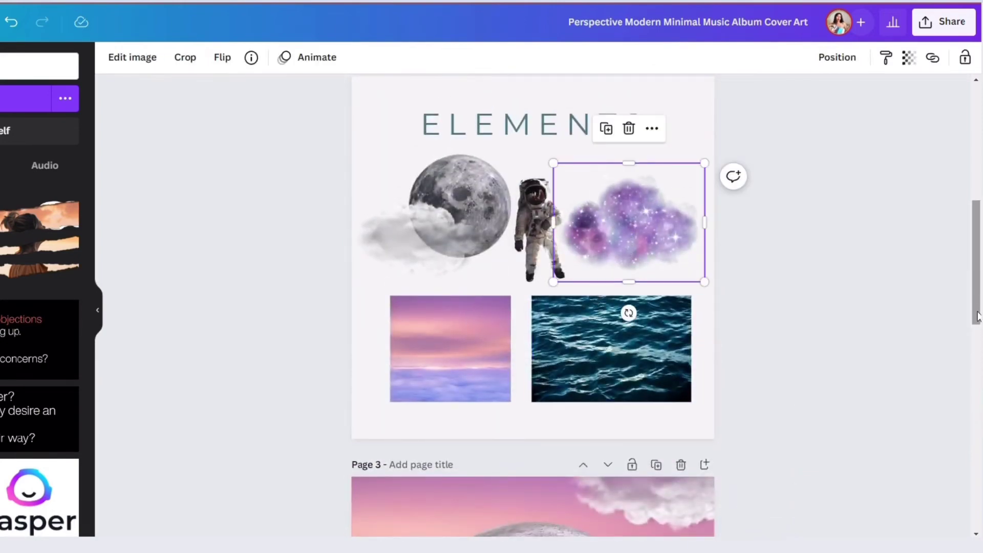
pyautogui.moveTo(978, 316); pyautogui.dragTo(977, 413)
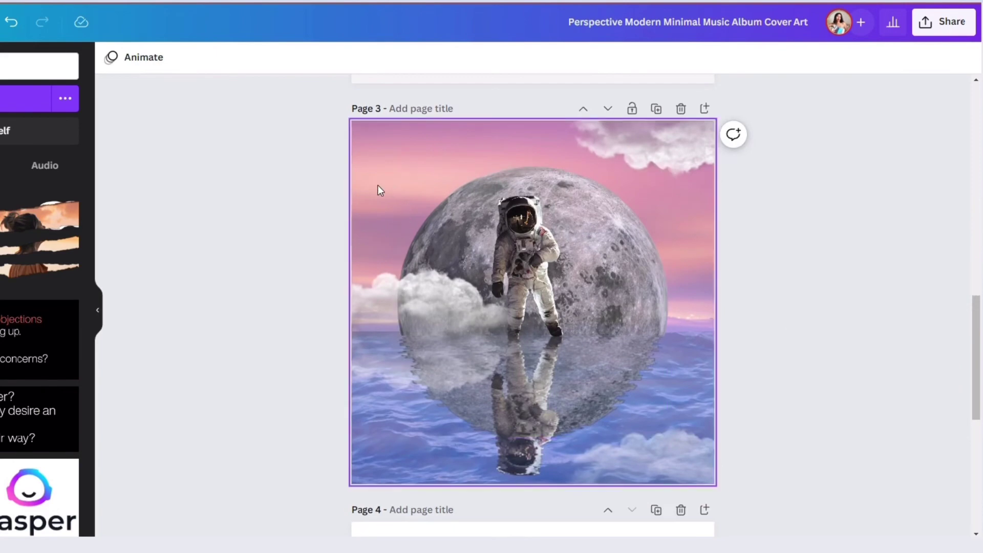
pyautogui.click(377, 185)
pyautogui.hotkey('ctrl', 'v')
pyautogui.moveTo(621, 226); pyautogui.dragTo(624, 256)
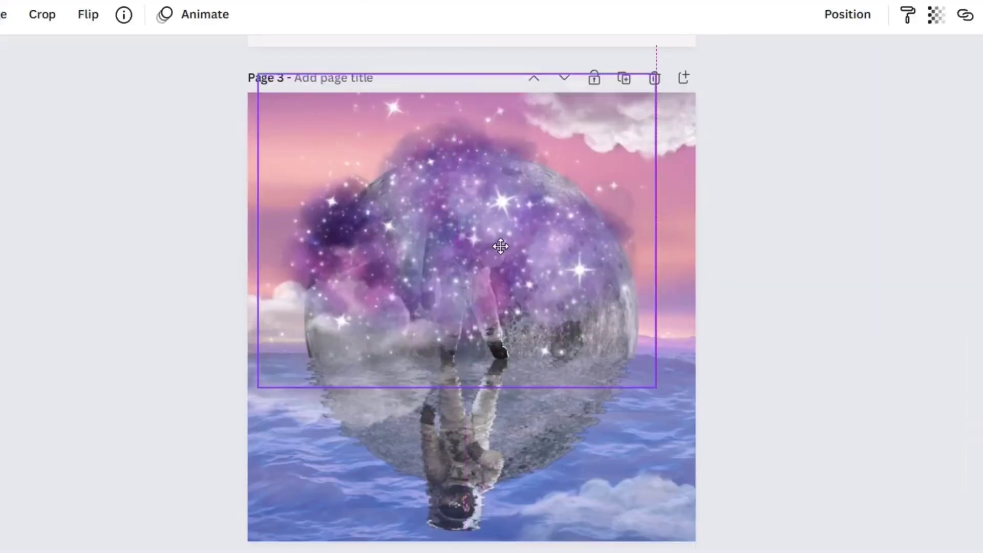
pyautogui.moveTo(500, 246); pyautogui.dragTo(495, 259)
pyautogui.rightClick(570, 268)
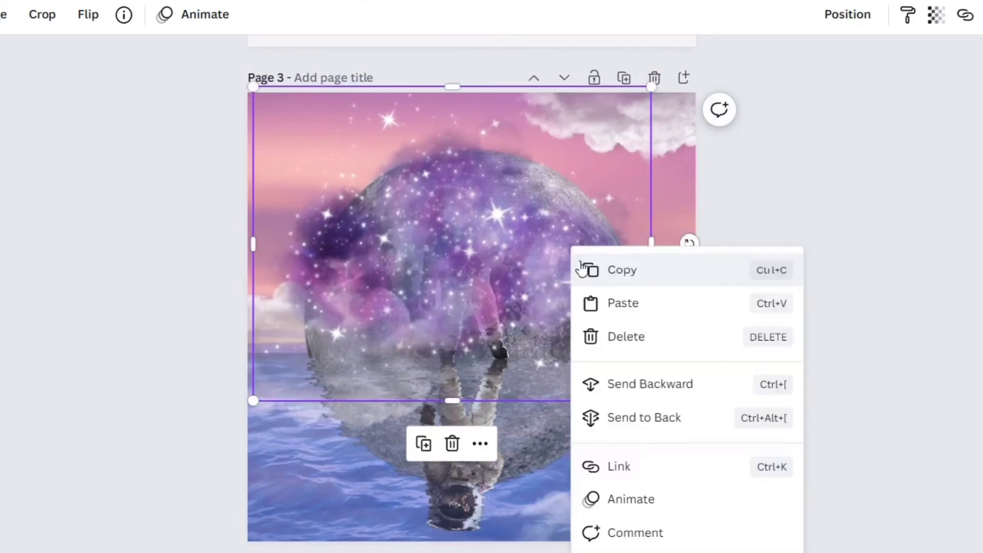
pyautogui.click(653, 425)
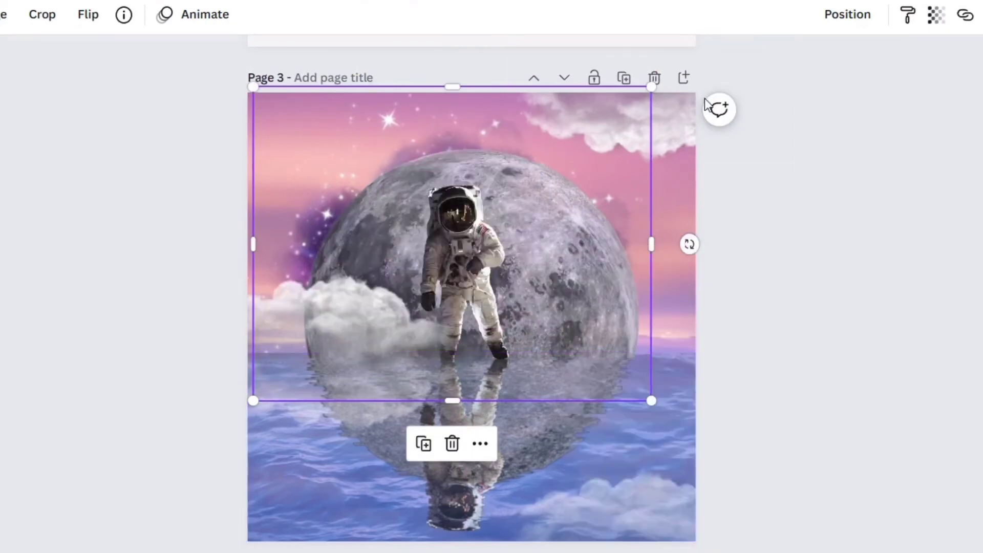
# Step: Enlarge the galaxy cloud around the moon, shift it toward the left of the sky and set its transparency to 46
pyautogui.moveTo(652, 87); pyautogui.dragTo(706, 75)
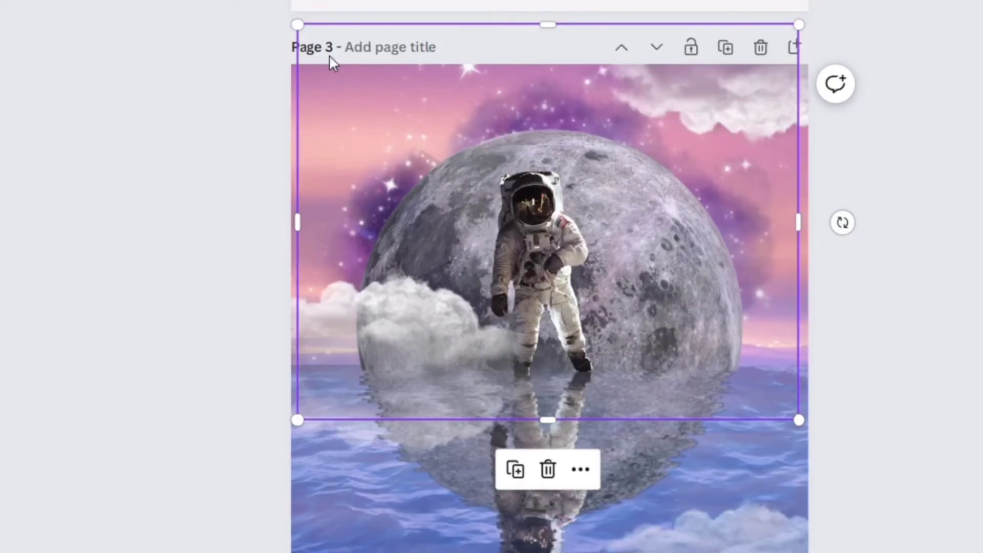
pyautogui.moveTo(296, 27); pyautogui.dragTo(264, 4)
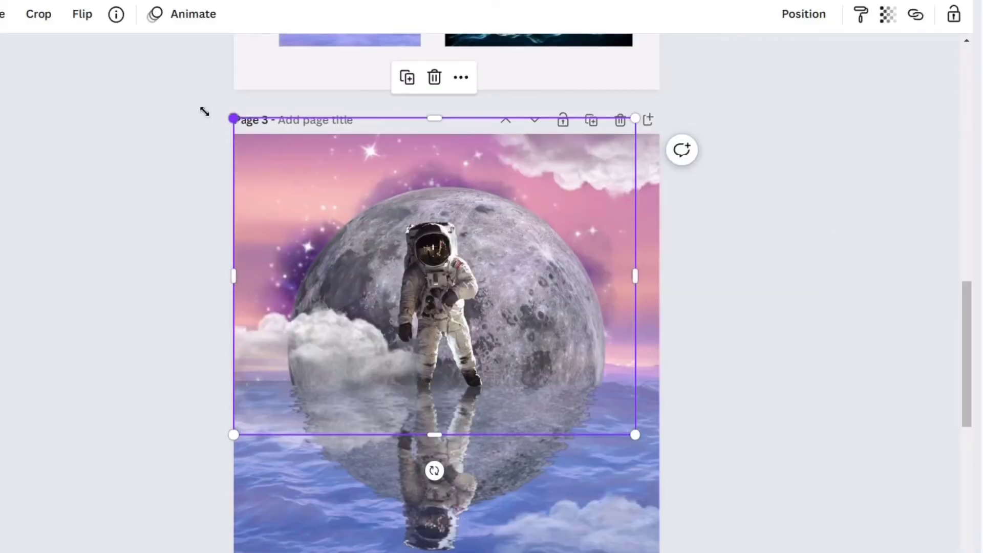
pyautogui.moveTo(204, 111); pyautogui.dragTo(165, 105)
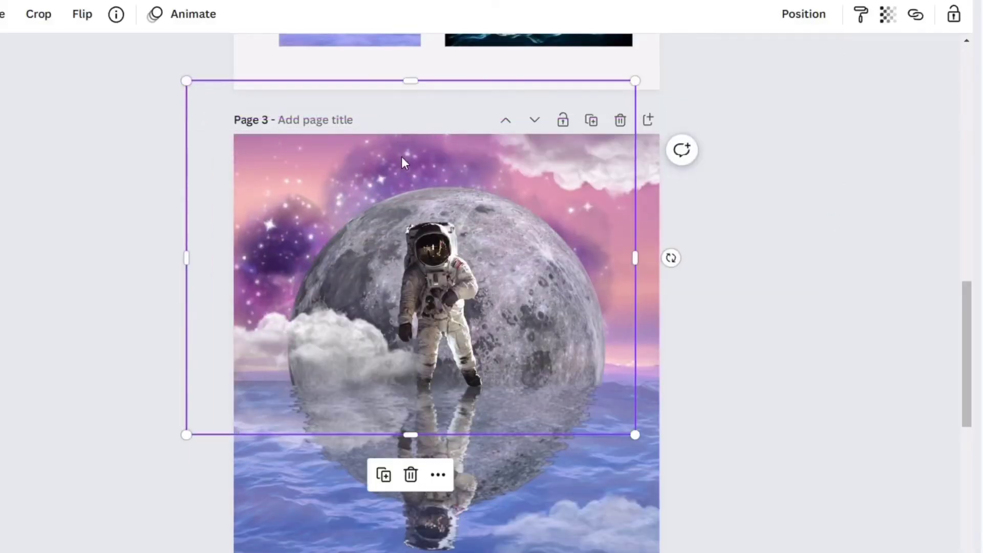
pyautogui.click(889, 15)
pyautogui.moveTo(794, 77); pyautogui.dragTo(796, 104)
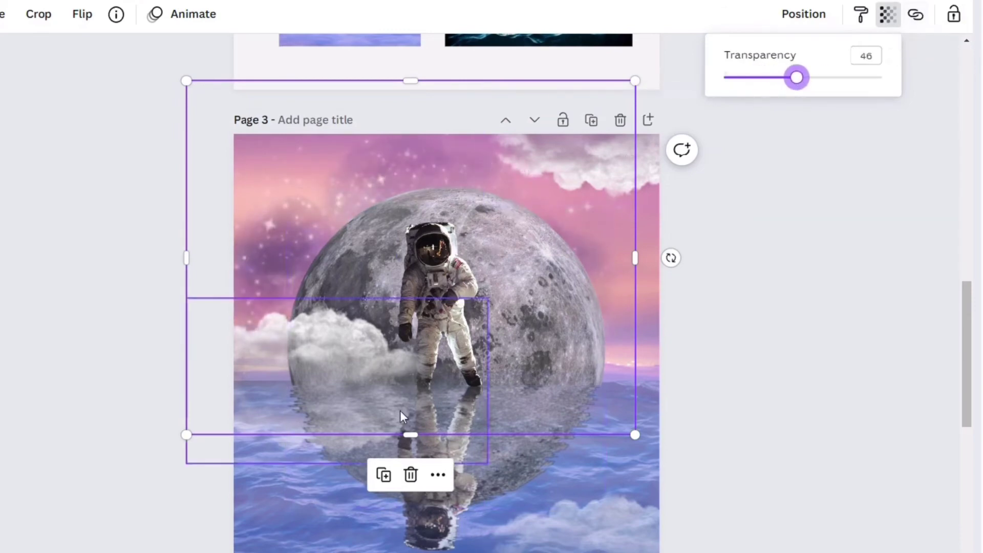
# Step: Duplicate the galaxy cloud onto the ocean, crop its upper edge at the waterline and extend it to the cover's right edge, about 1,499 × 684
pyautogui.click(383, 476)
pyautogui.moveTo(393, 246); pyautogui.dragTo(397, 414)
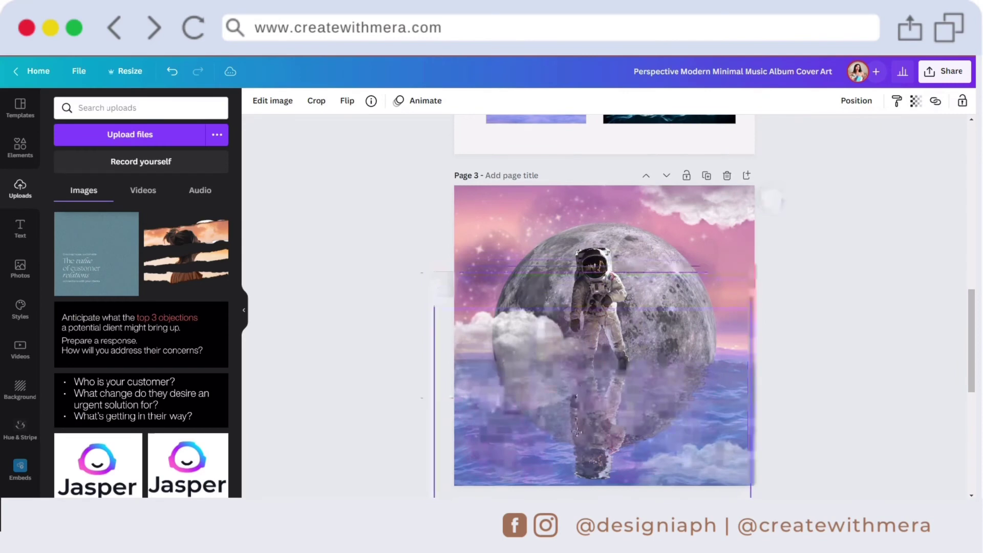
pyautogui.moveTo(570, 383); pyautogui.dragTo(576, 379)
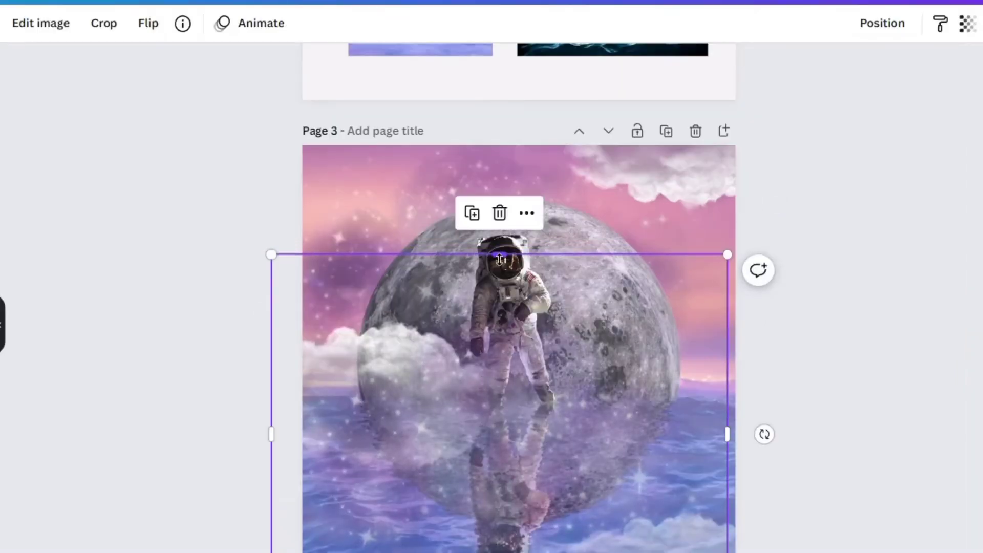
pyautogui.moveTo(500, 259); pyautogui.dragTo(512, 401)
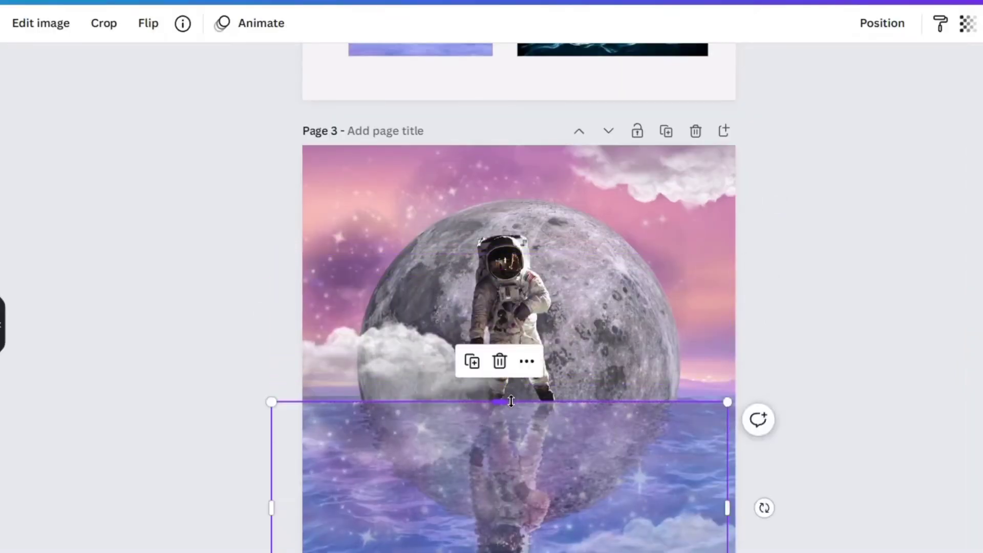
pyautogui.rightClick(609, 481)
pyautogui.click(648, 379)
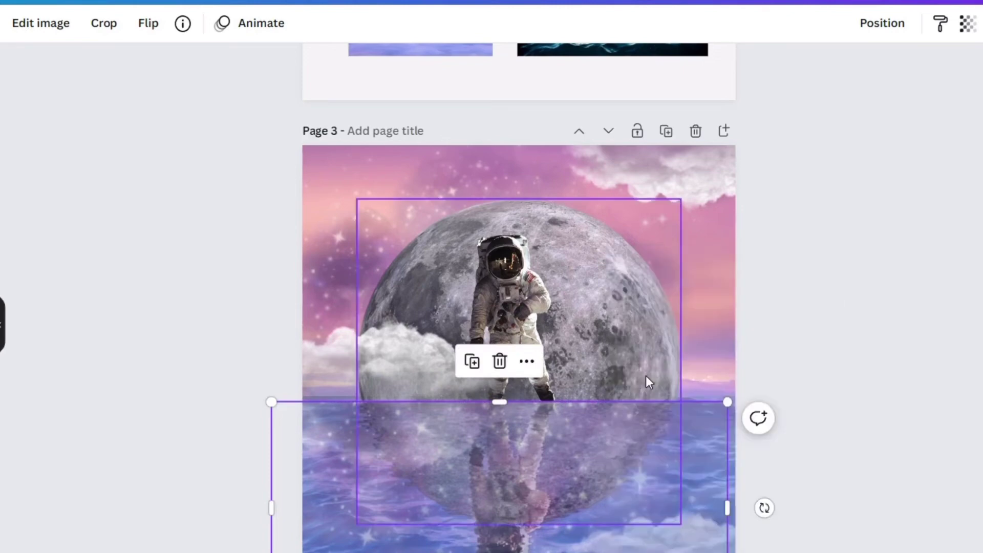
pyautogui.moveTo(732, 462); pyautogui.dragTo(742, 463)
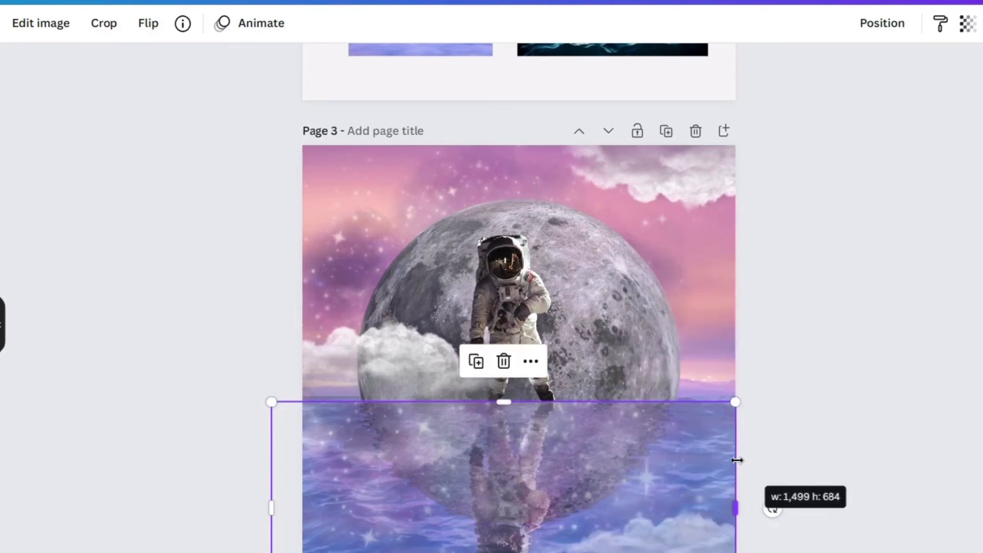
# Step: Send the ocean galaxy cloud backward one level at a time, four times, to place it behind the moon, astronaut and cloud reflections
pyautogui.rightClick(659, 455)
pyautogui.click(750, 323)
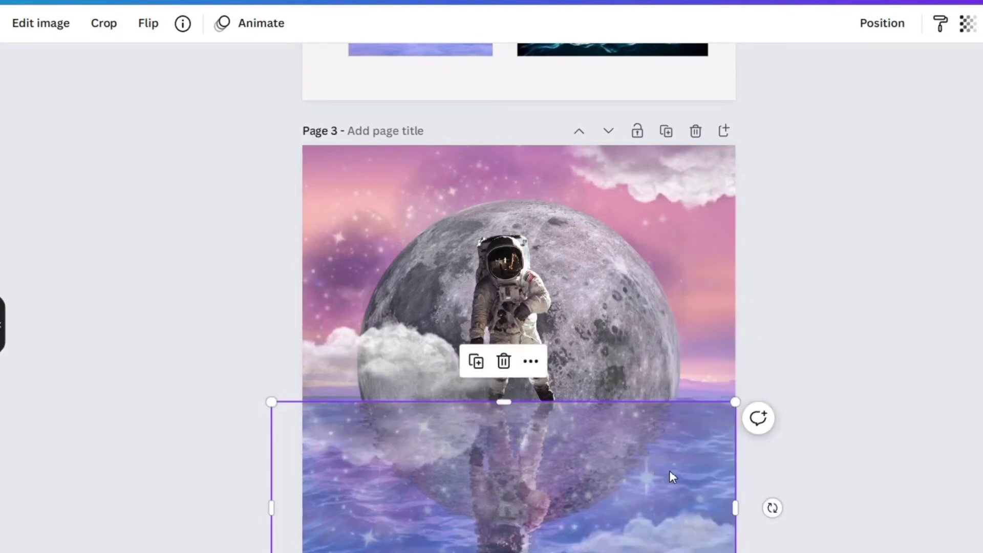
pyautogui.rightClick(683, 444)
pyautogui.click(747, 323)
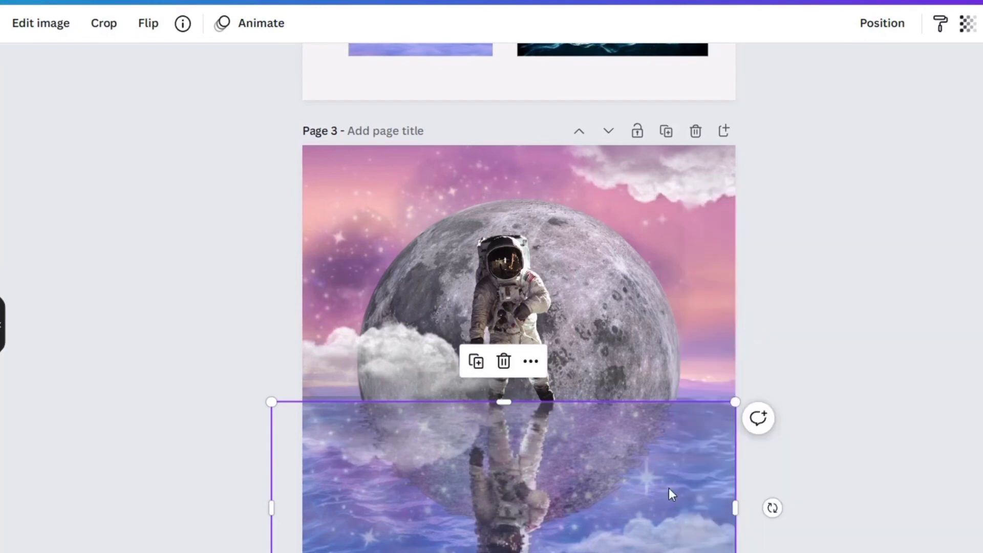
pyautogui.rightClick(668, 441)
pyautogui.click(762, 324)
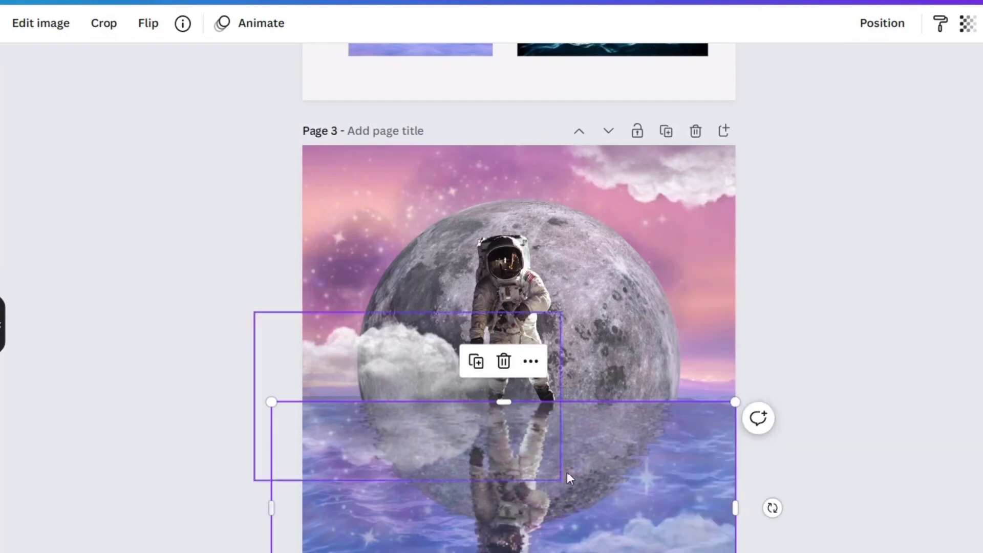
pyautogui.rightClick(687, 448)
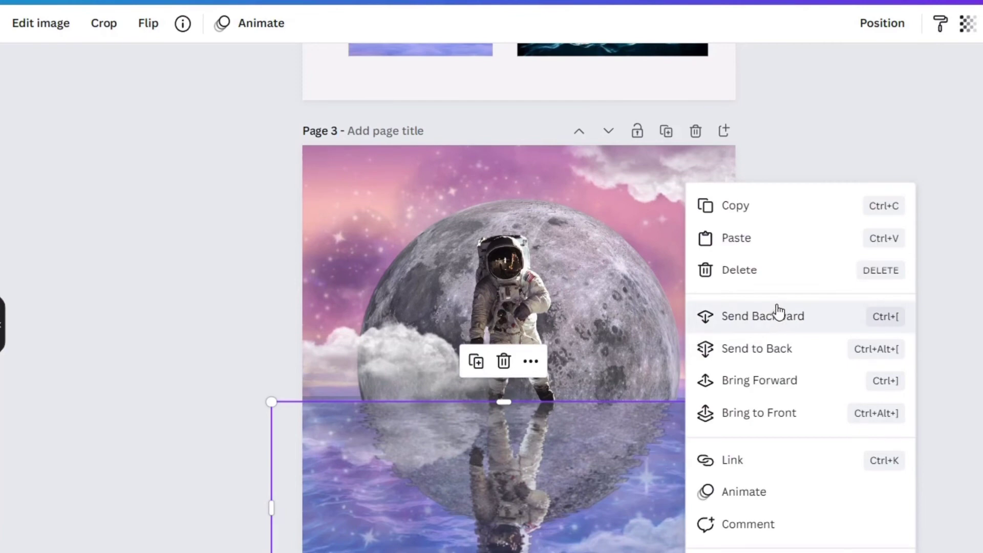
pyautogui.click(781, 323)
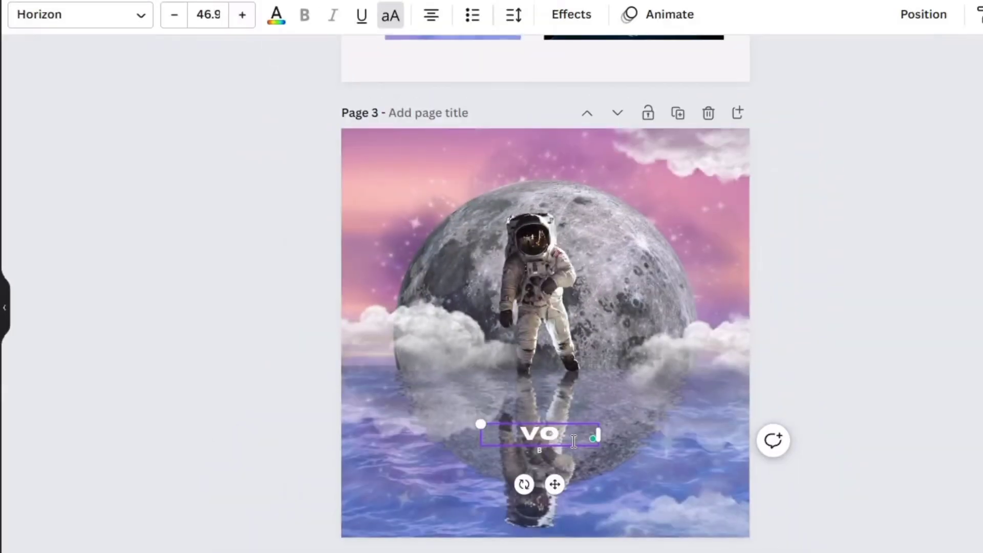
# Step: Finish the title as VOLUME 02 on one line and enter "BE WHAT YOU WANT, SO THAT EVERYONE LOVES AND APPRECIATES YOU JUST THE WAY YOU ARE" below
pyautogui.write('LUME 02')
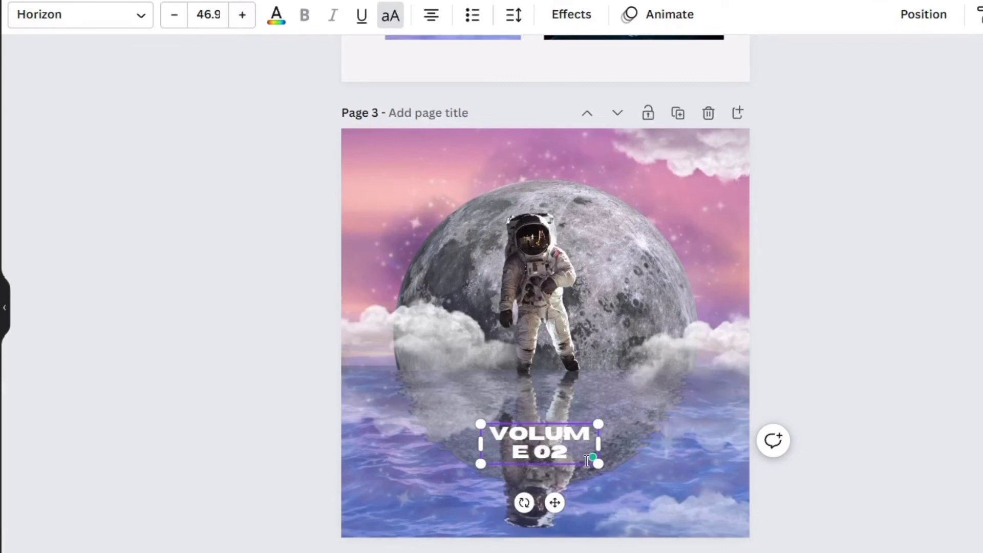
pyautogui.moveTo(598, 443); pyautogui.dragTo(652, 436)
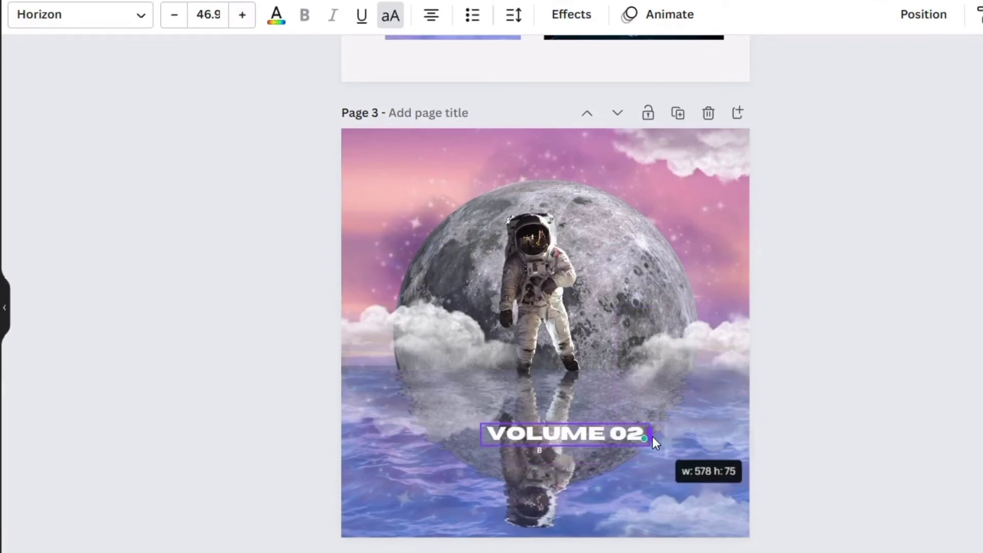
pyautogui.click(552, 450)
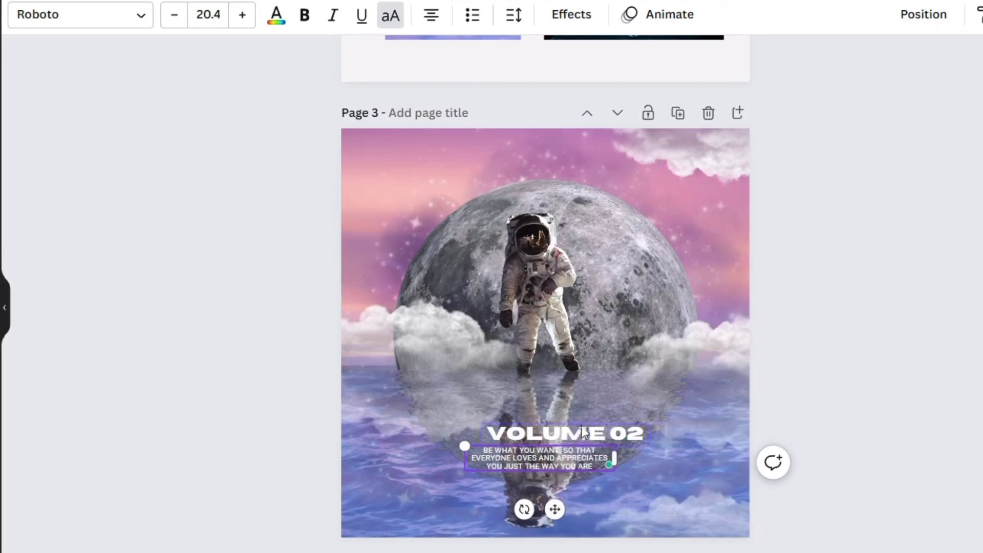
# Step: Centre the title above the tagline and move both texts up slightly together over the astronaut's reflection
pyautogui.moveTo(583, 433); pyautogui.dragTo(559, 430)
pyautogui.click(594, 458)
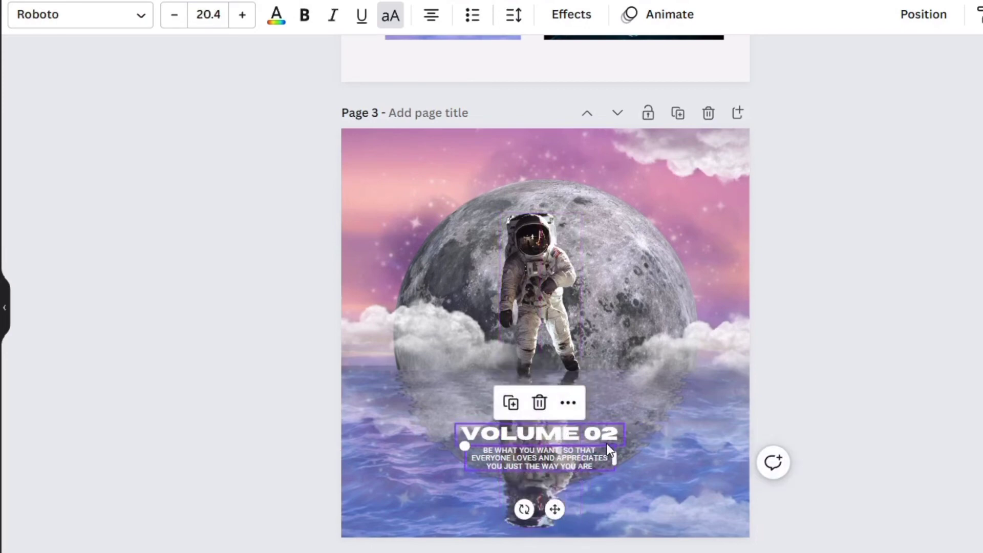
pyautogui.keyDown('shift'); pyautogui.click(612, 435); pyautogui.keyUp('shift')
pyautogui.moveTo(598, 450)
pyautogui.mouseDown()
pyautogui.moveTo(605, 439)
pyautogui.moveTo(595, 438)
pyautogui.mouseUp()
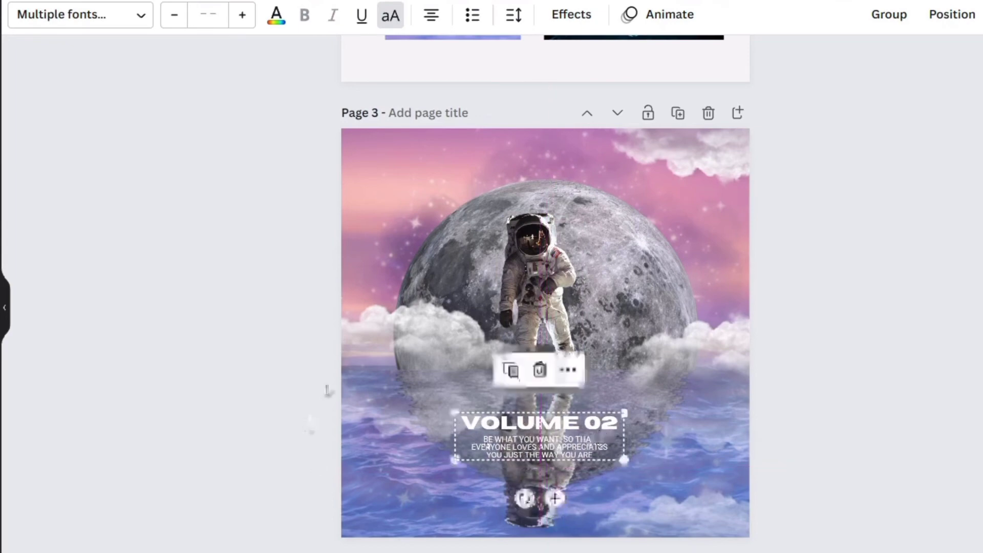
# Step: Duplicate the grey cloud beside the astronaut on the left, place the copy just above it and send it backward one level
pyautogui.click(322, 234)
pyautogui.click(380, 183)
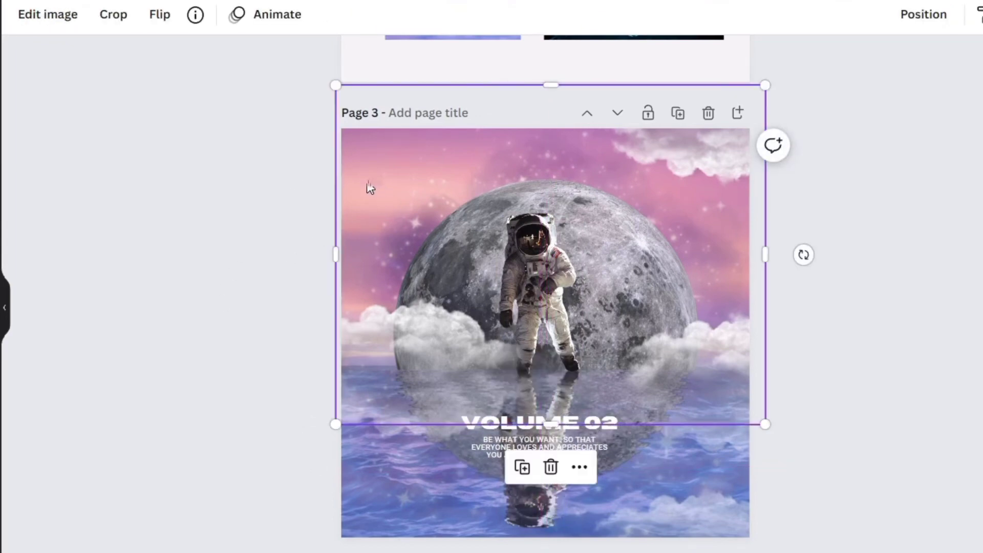
pyautogui.click(441, 305)
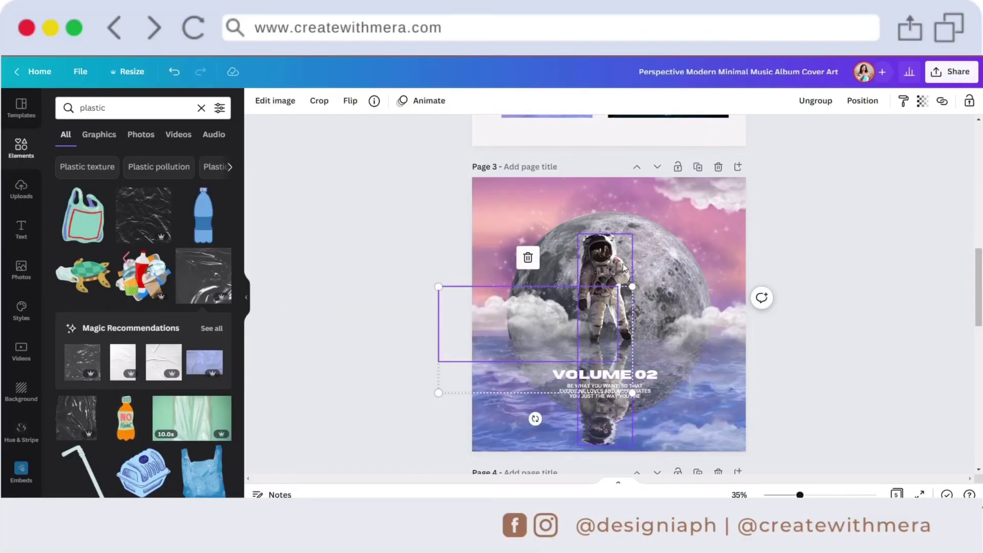
pyautogui.click(500, 259)
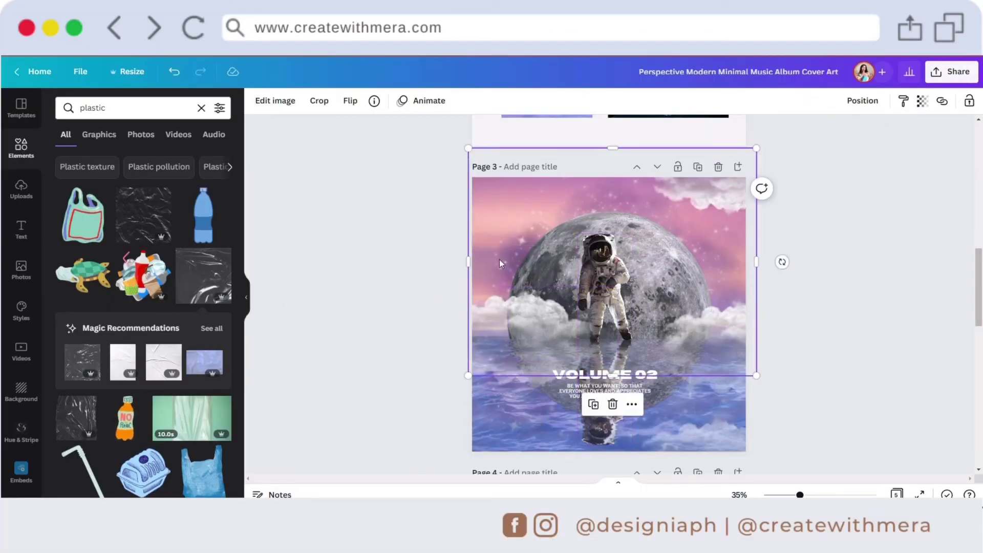
pyautogui.click(519, 313)
pyautogui.click(518, 310)
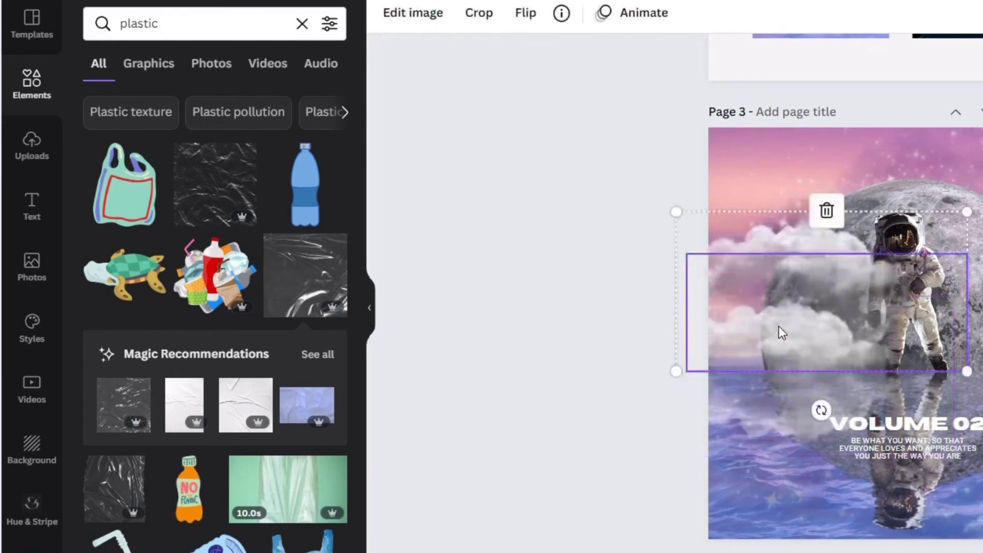
pyautogui.moveTo(797, 259); pyautogui.dragTo(790, 284)
pyautogui.rightClick(791, 286)
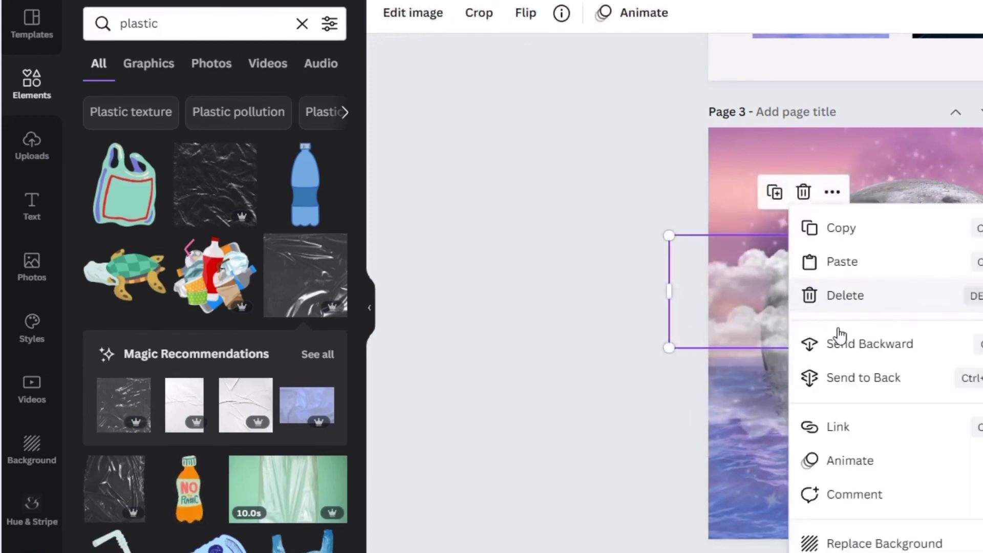
pyautogui.click(840, 343)
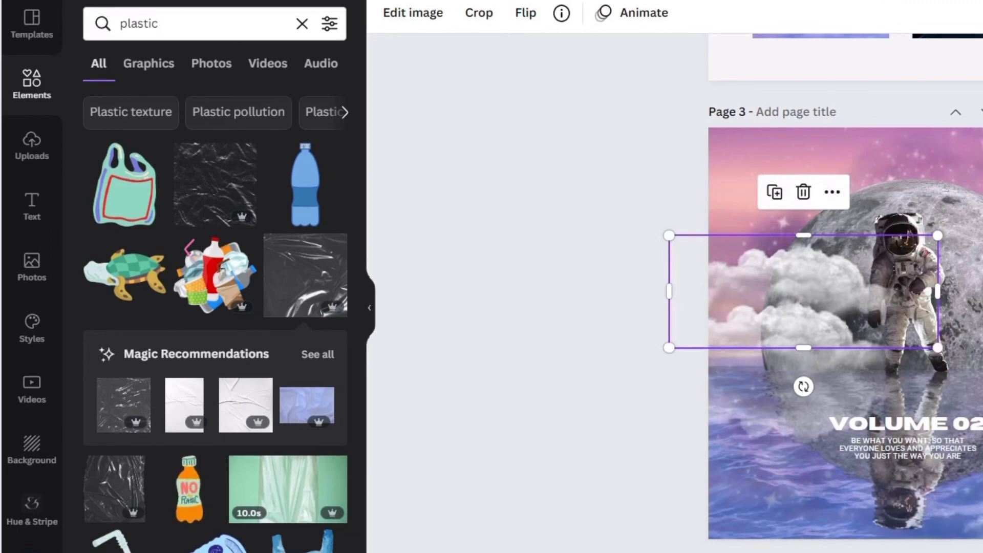
# Step: Apply the Duotone effect in Blush to the upper copy of the left cloud
pyautogui.click(410, 16)
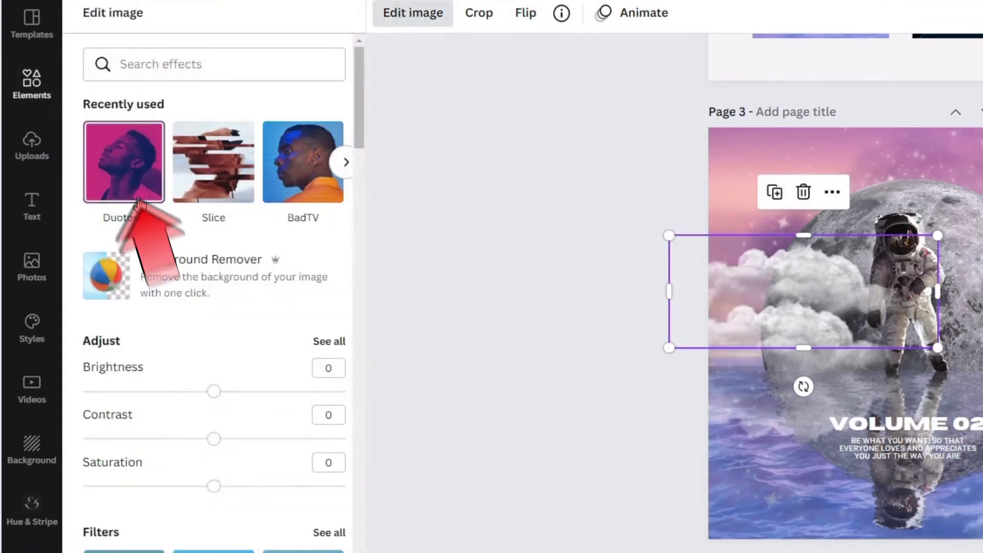
pyautogui.click(137, 204)
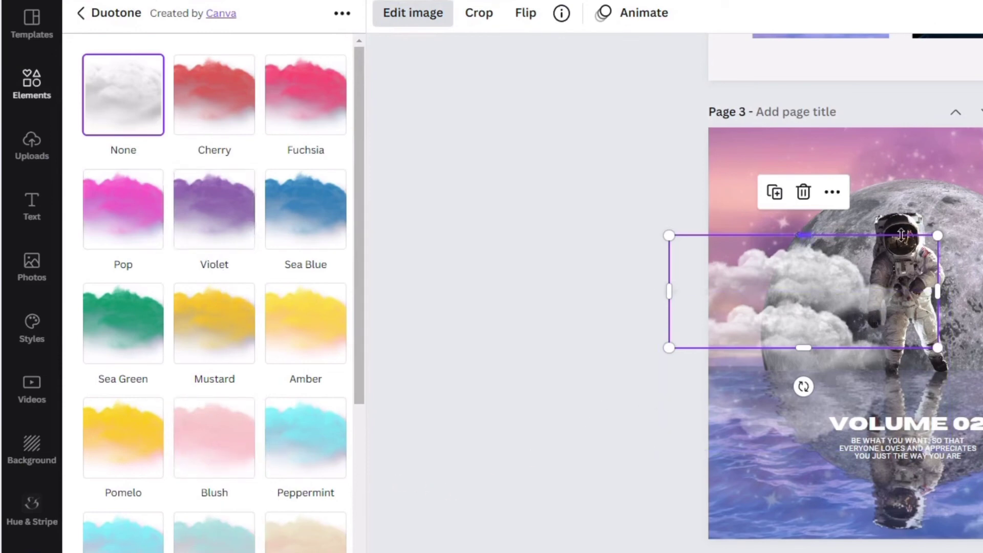
pyautogui.click(214, 438)
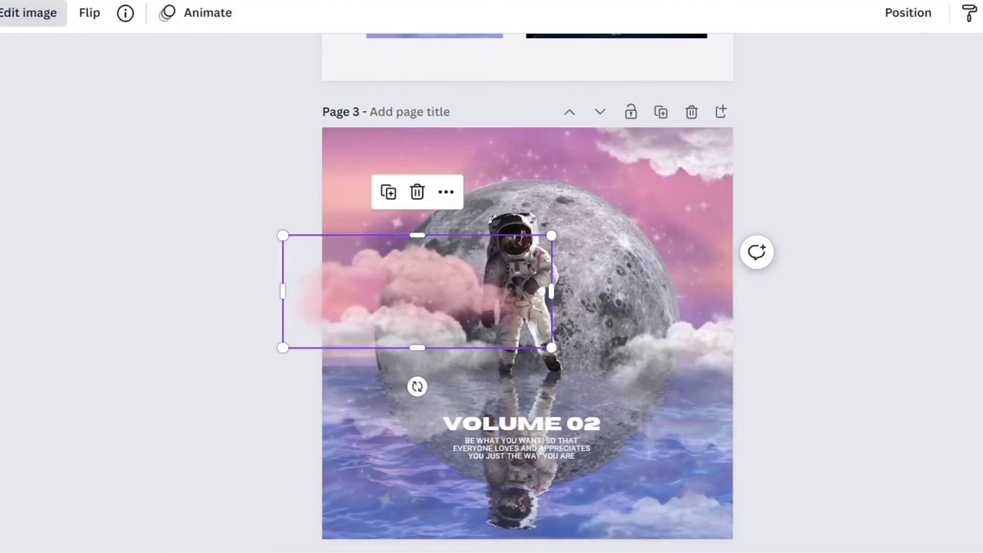
# Step: Shift the pink cloud slightly toward the cover's left edge and send it backward one level
pyautogui.moveTo(424, 278); pyautogui.dragTo(402, 281)
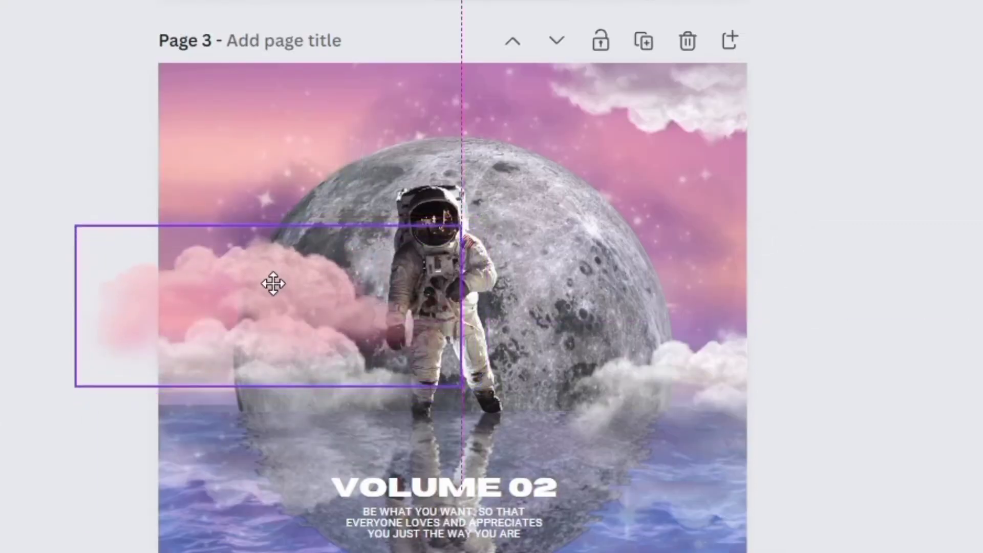
pyautogui.moveTo(273, 283); pyautogui.dragTo(277, 285)
pyautogui.rightClick(276, 285)
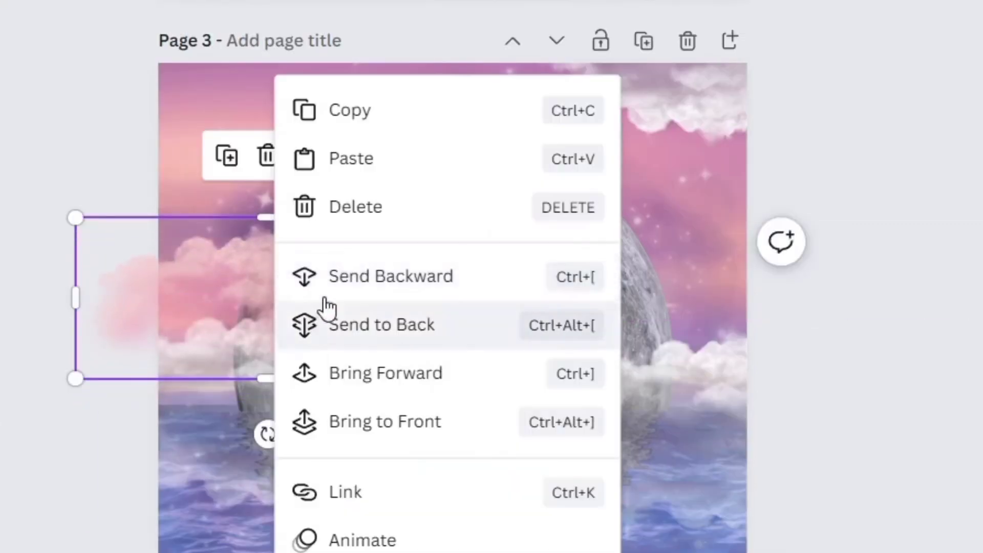
pyautogui.click(348, 276)
pyautogui.click(467, 207)
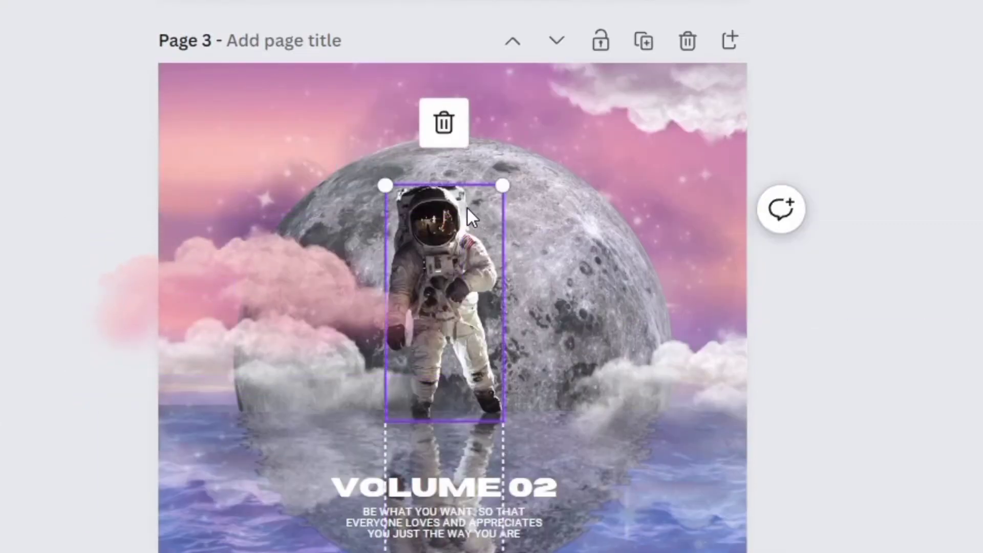
# Step: Duplicate the pink cloud, place the copy over the moon's right side above the grey cloud and send it backward one level
pyautogui.click(198, 266)
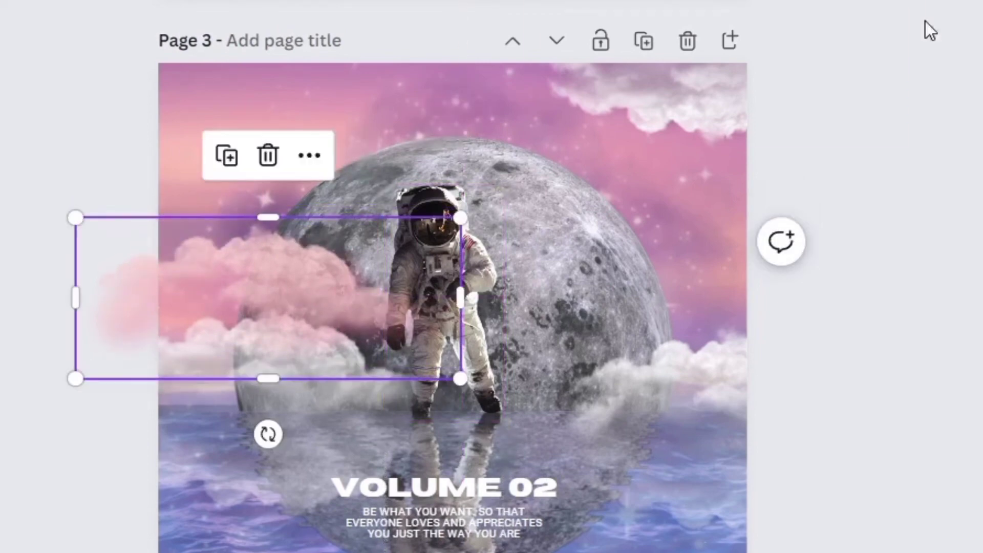
pyautogui.click(232, 152)
pyautogui.moveTo(246, 303); pyautogui.dragTo(675, 297)
pyautogui.rightClick(675, 297)
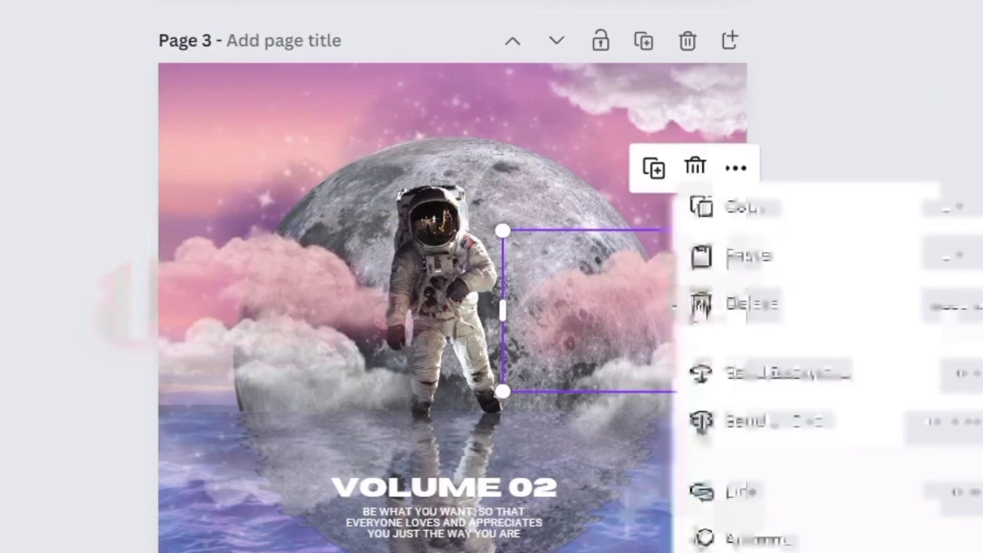
pyautogui.click(705, 375)
# Step: Nudge the right pink cloud slightly lower toward the grey cloud and clear the selection
pyautogui.click(273, 267)
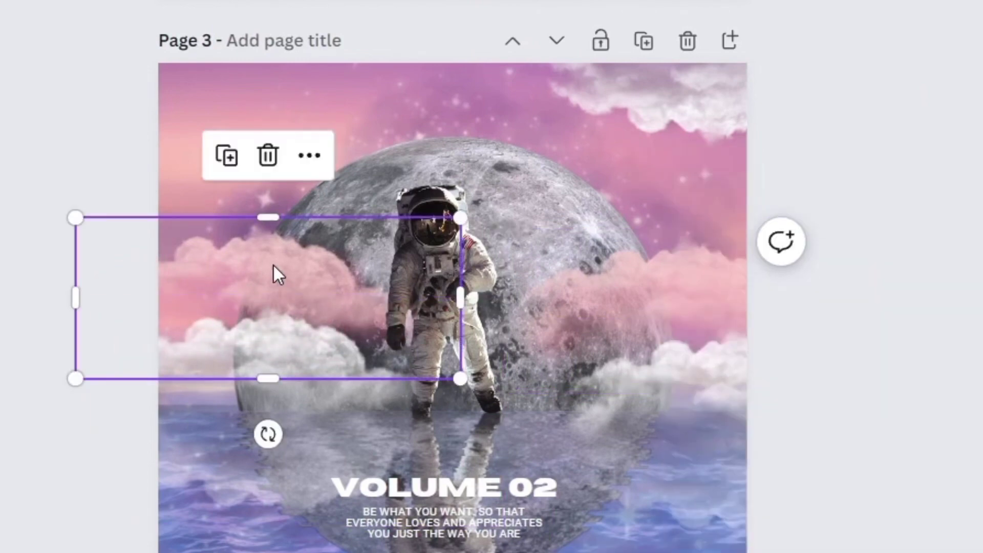
pyautogui.moveTo(274, 265); pyautogui.dragTo(686, 293)
pyautogui.click(275, 266)
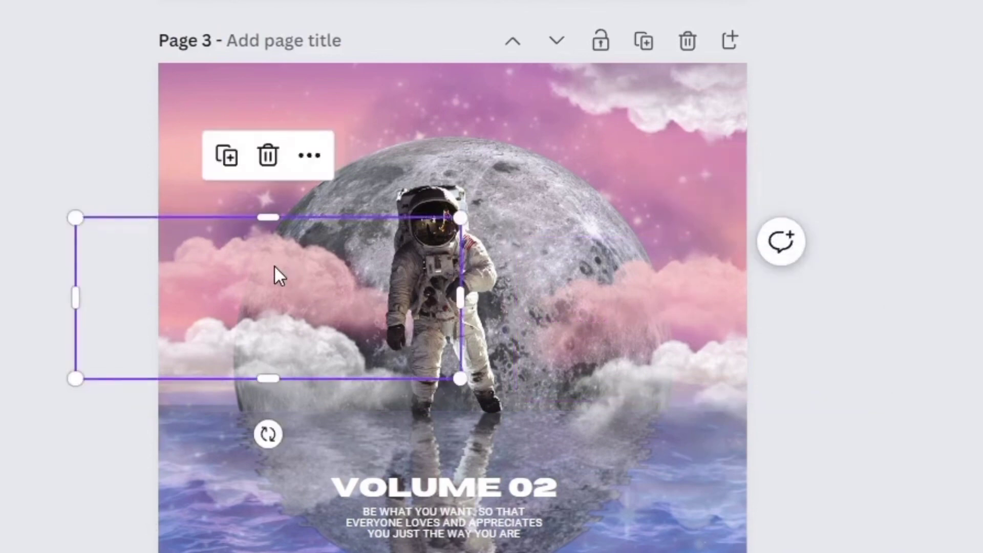
pyautogui.press('Escape')
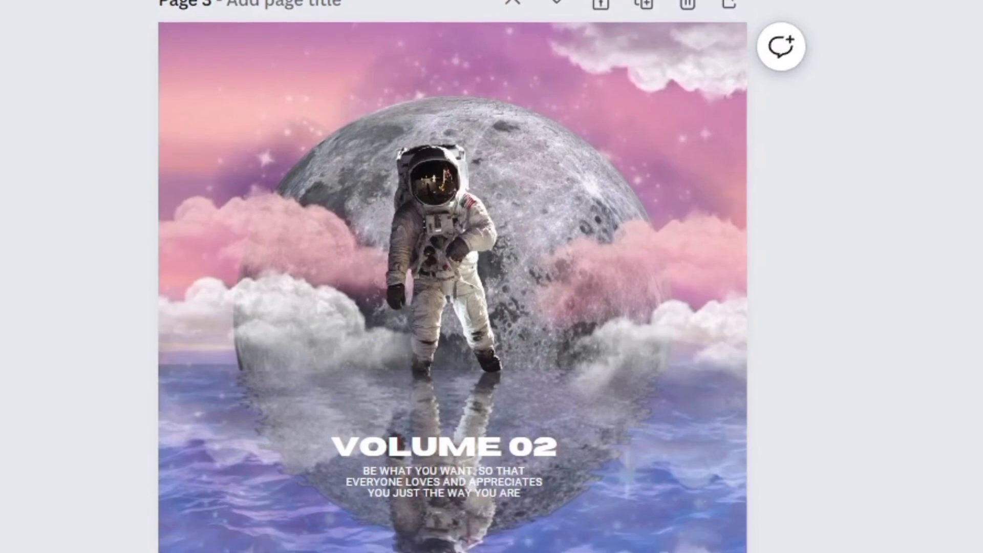
pyautogui.scroll(2, 484, 276)
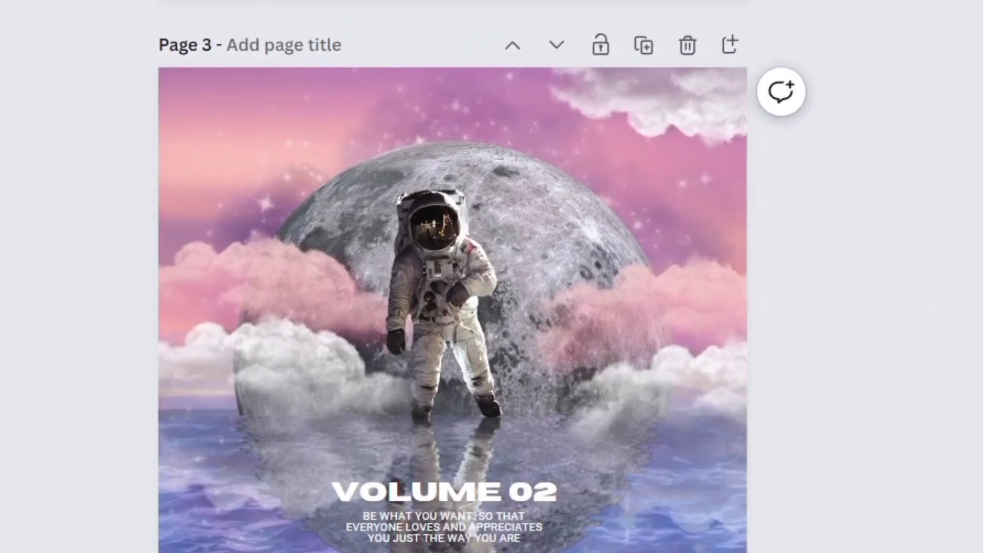